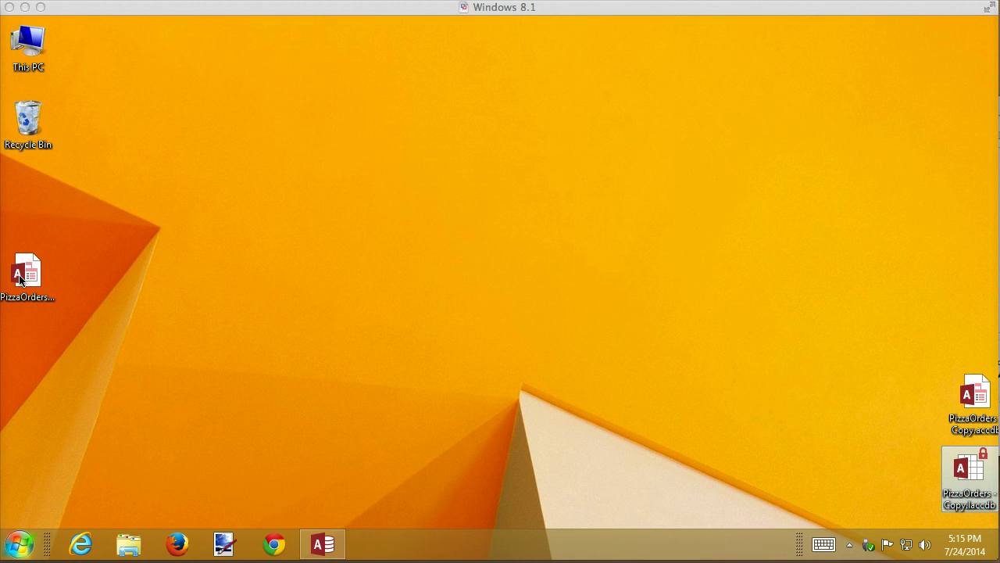
Switch to the PizzaOrders - Copy database in Access and start the Form Wizard based on tblCustomers.
left_click(327, 546)
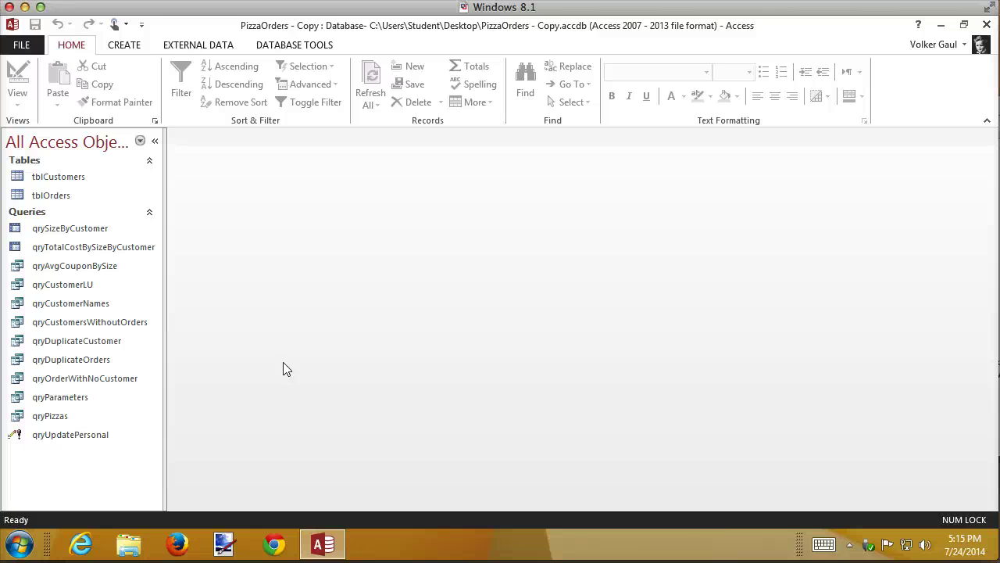
left_click(54, 183)
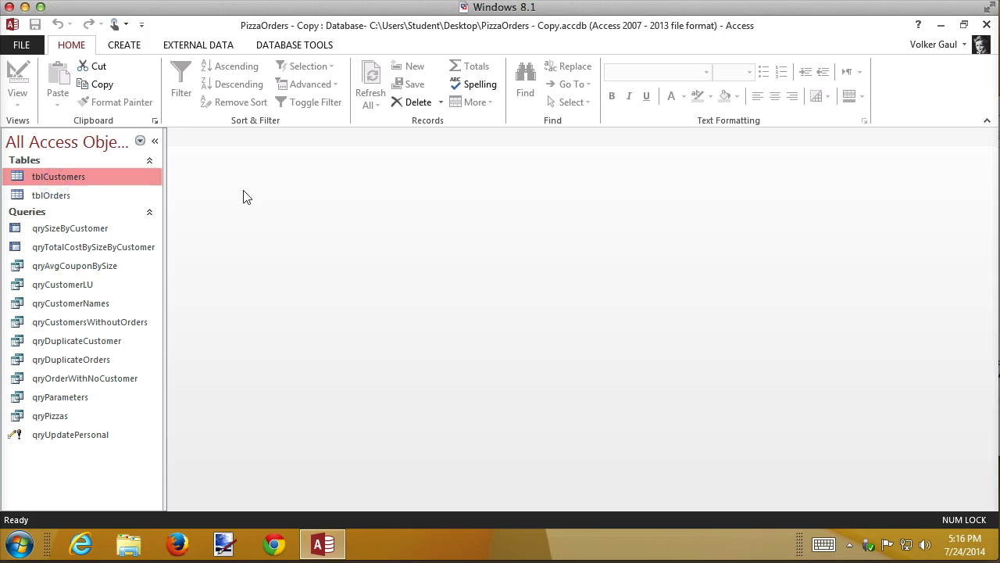
left_click(119, 45)
left_click(397, 68)
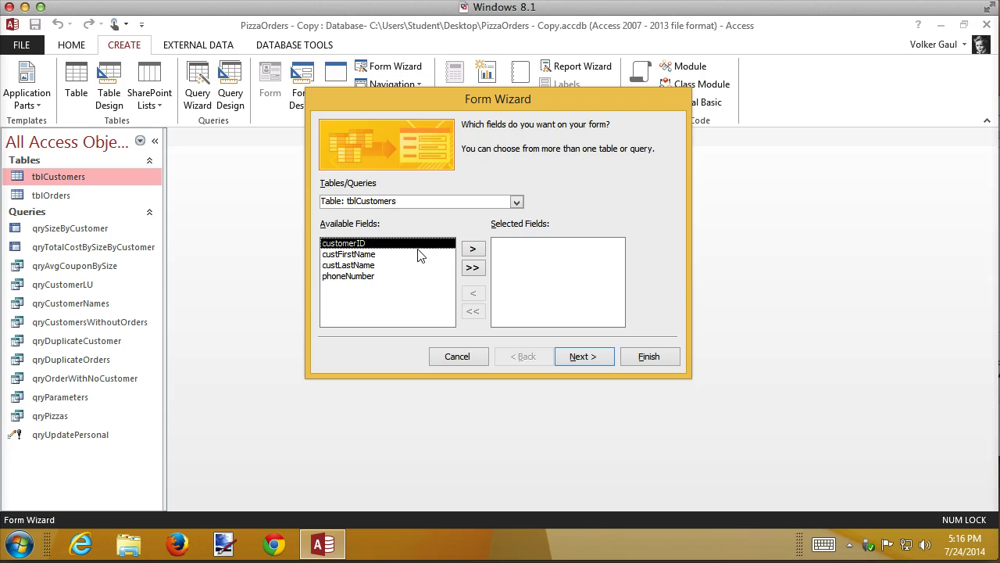
Include every tblCustomers field except customerID in the form, and choose tblOrders as the next field source.
left_click(472, 268)
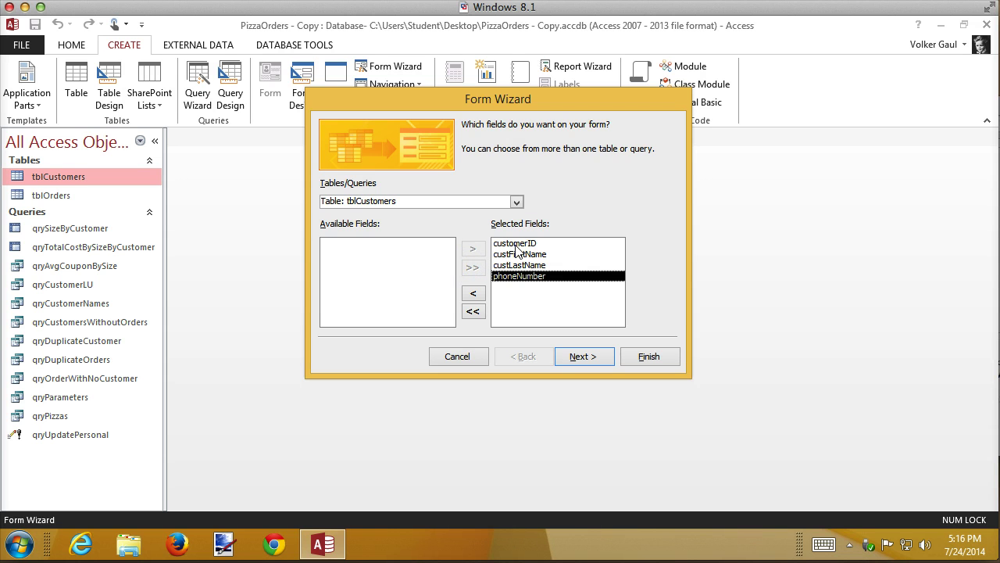
left_click(514, 244)
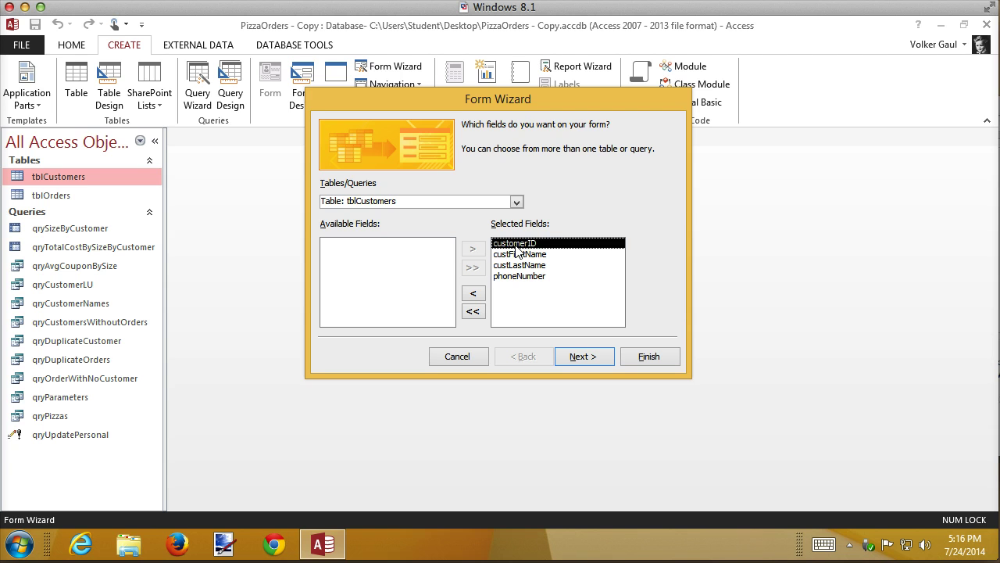
left_click(473, 293)
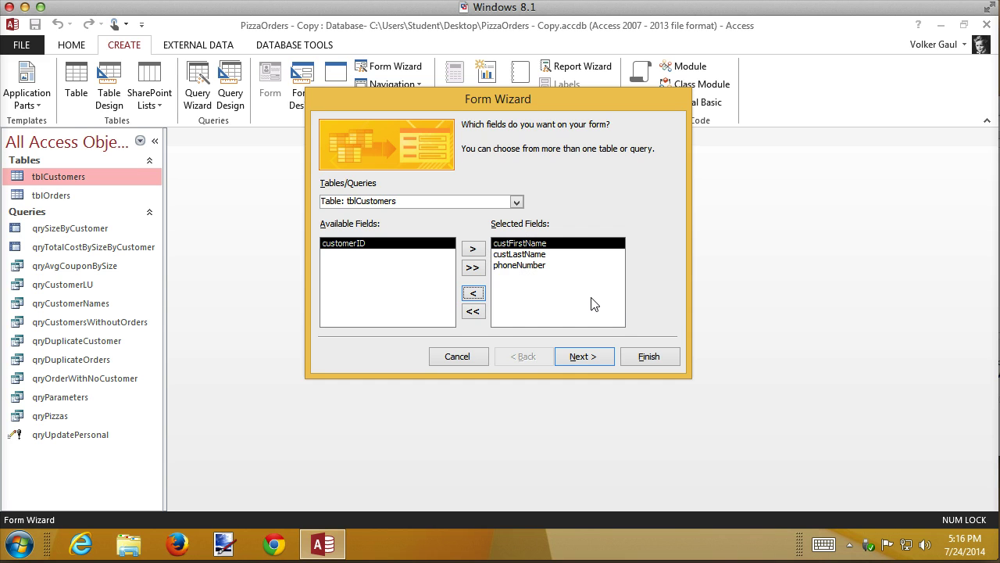
left_click(516, 203)
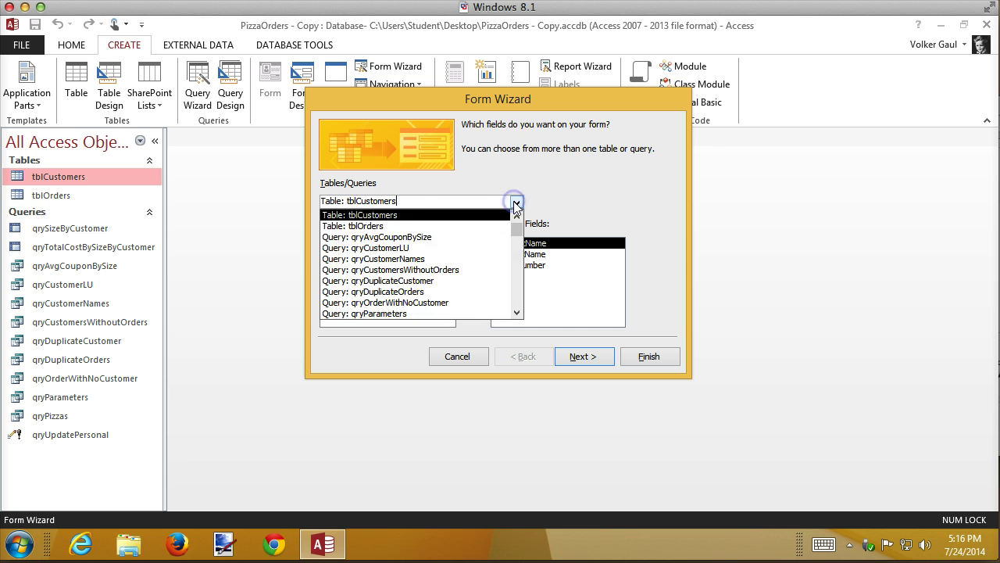
left_click(367, 227)
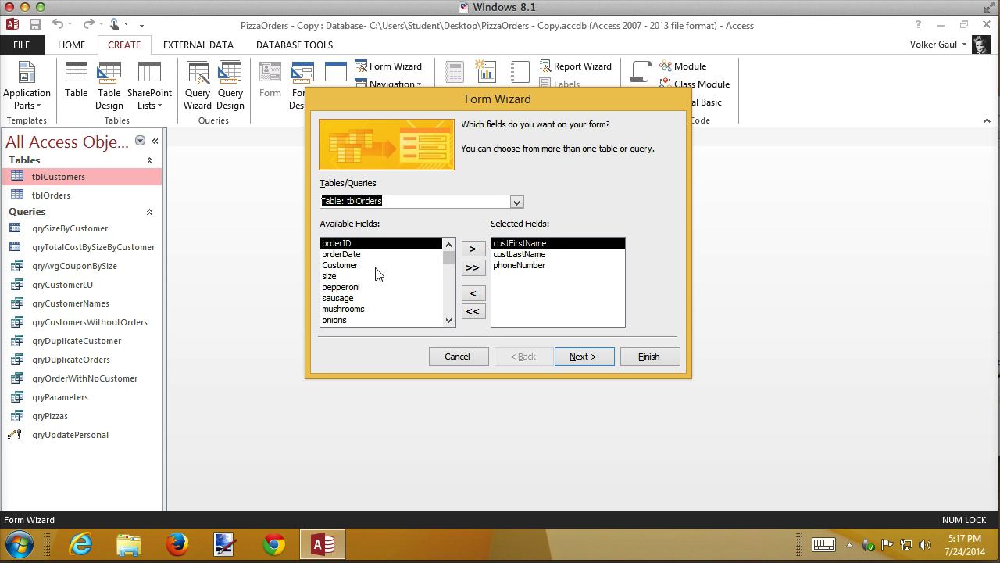
left_click(357, 256)
double_click(357, 255)
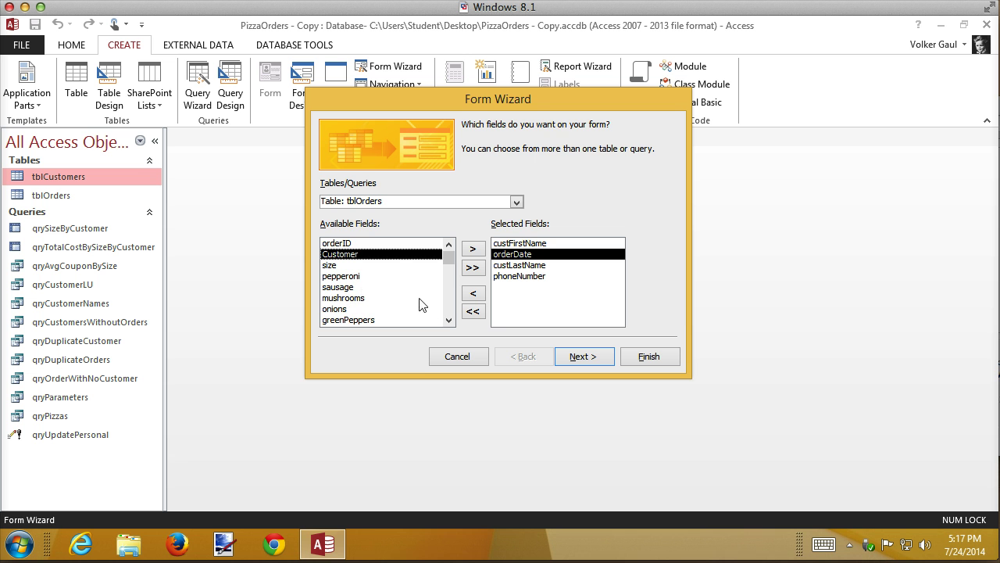
left_click(448, 320)
left_click(449, 321)
double_click(448, 321)
left_click(448, 321)
left_click(448, 245)
left_click(449, 246)
double_click(332, 243)
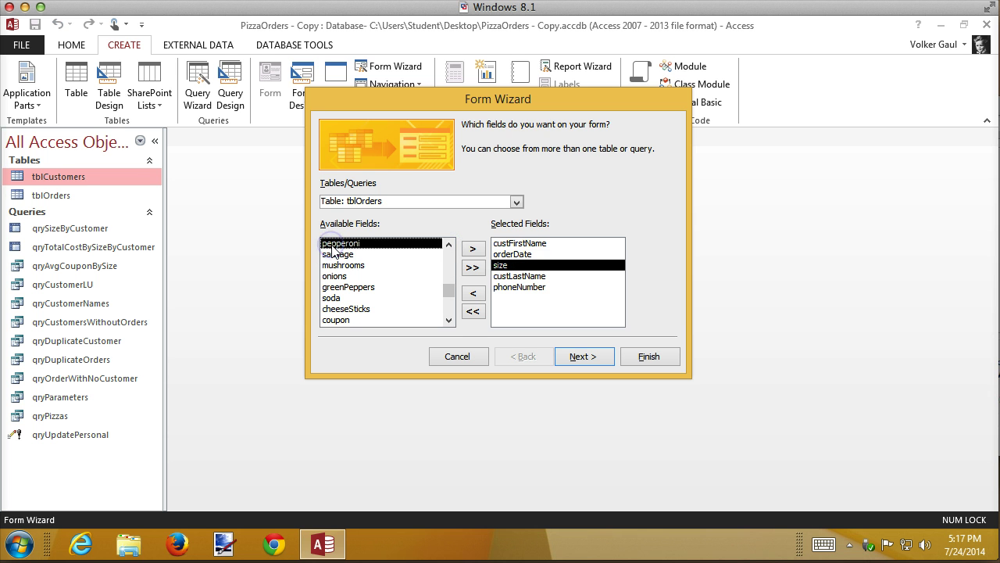
left_click(514, 253)
left_click(474, 293)
left_click(475, 294)
Add orderDate, size, coupon and orderTotal from tblOrders after phoneNumber in the form's selected fields.
left_click(519, 266)
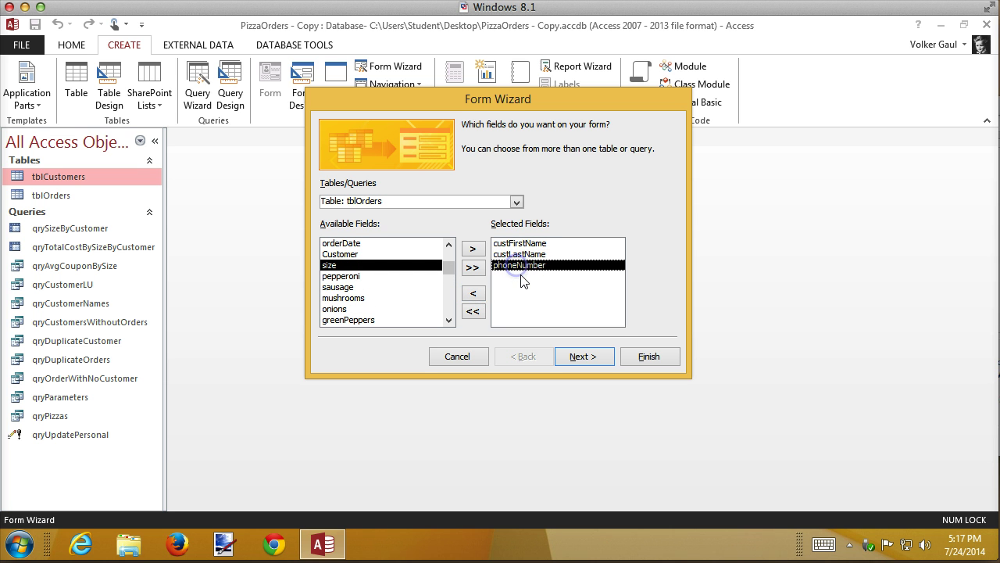
left_click(449, 247)
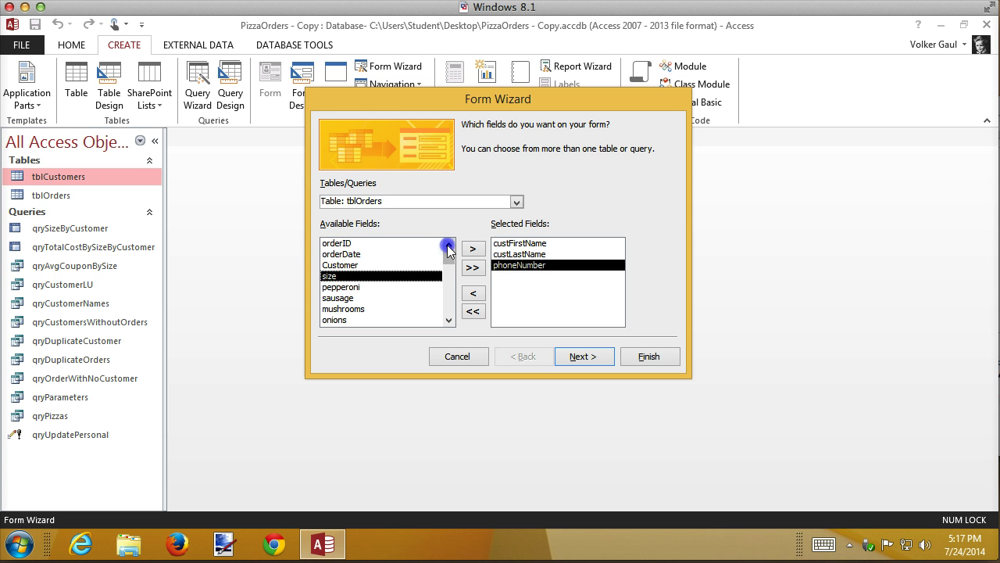
double_click(349, 255)
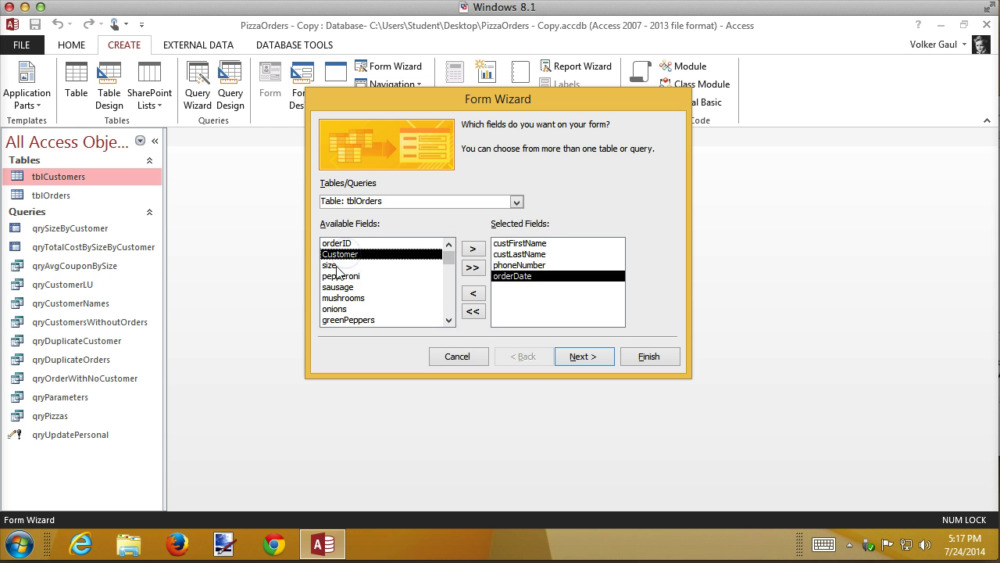
double_click(335, 265)
left_click_drag(449, 264, 448, 326)
double_click(336, 309)
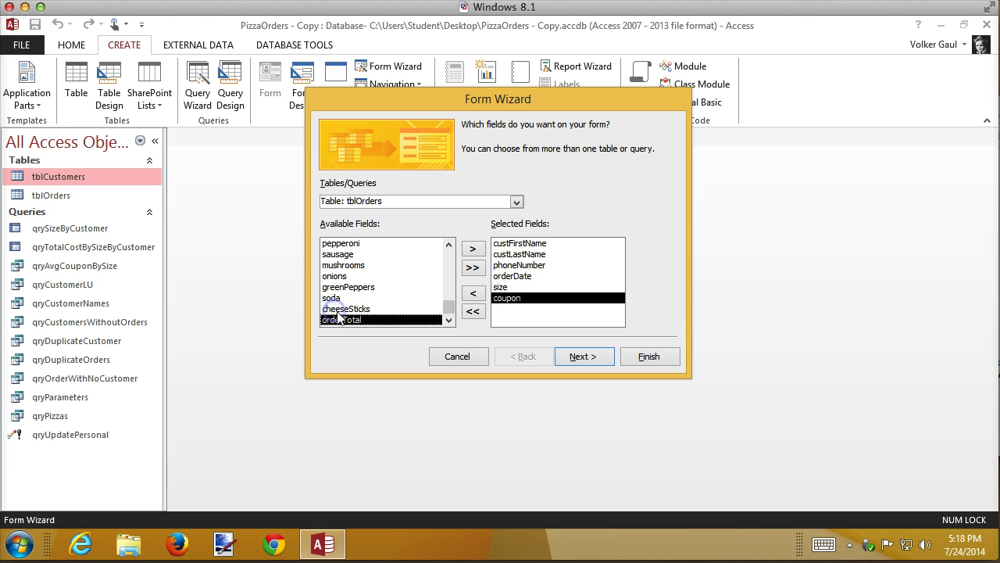
double_click(340, 320)
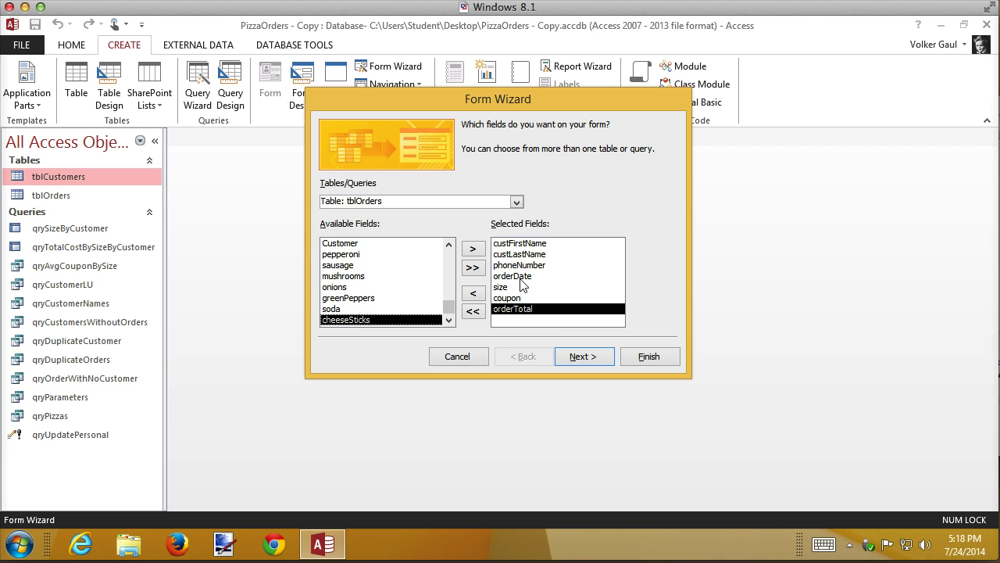
Organize the form by tblCustomers with a subform, and give the subform a Datasheet layout.
left_click(591, 358)
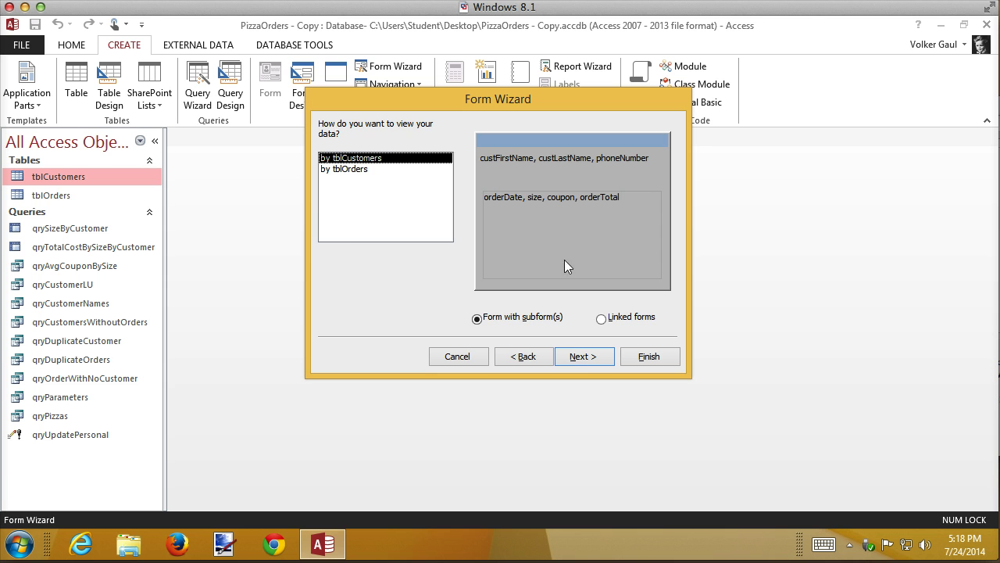
left_click(581, 355)
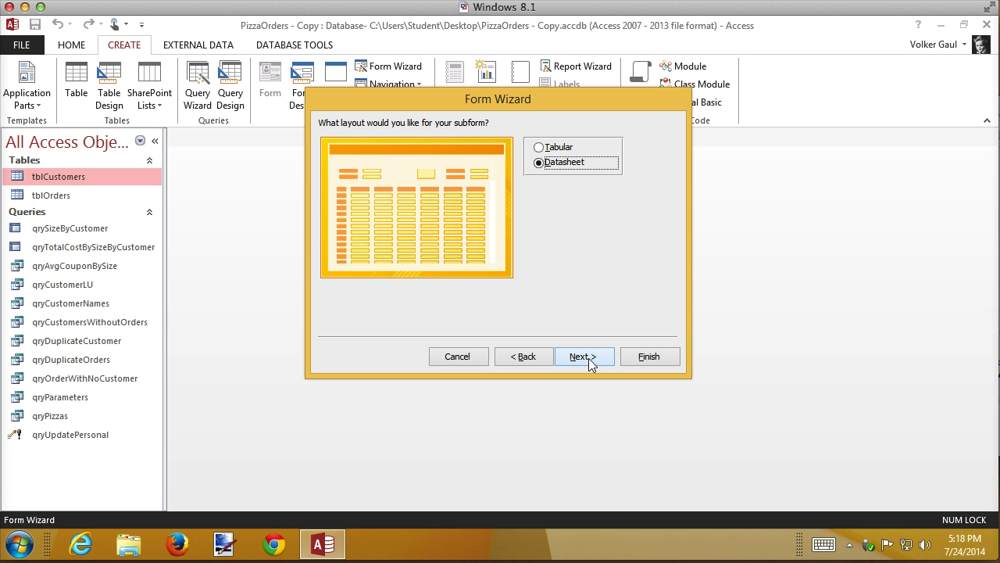
left_click(569, 149)
left_click(567, 163)
left_click(583, 353)
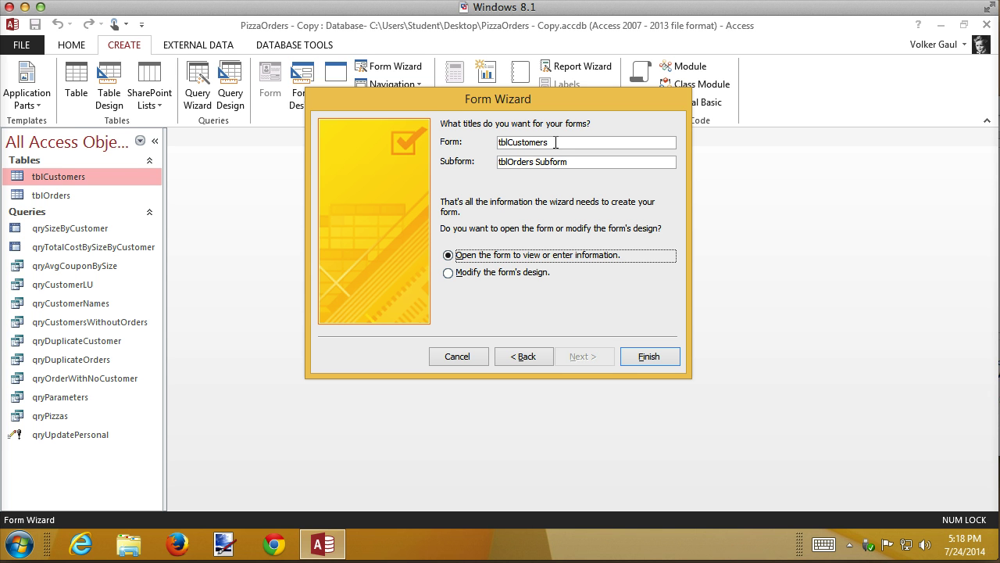
Title the main form frmCustomersAndOrders.
left_click_drag(555, 142, 477, 142)
type("frmCustomerOrddrs")
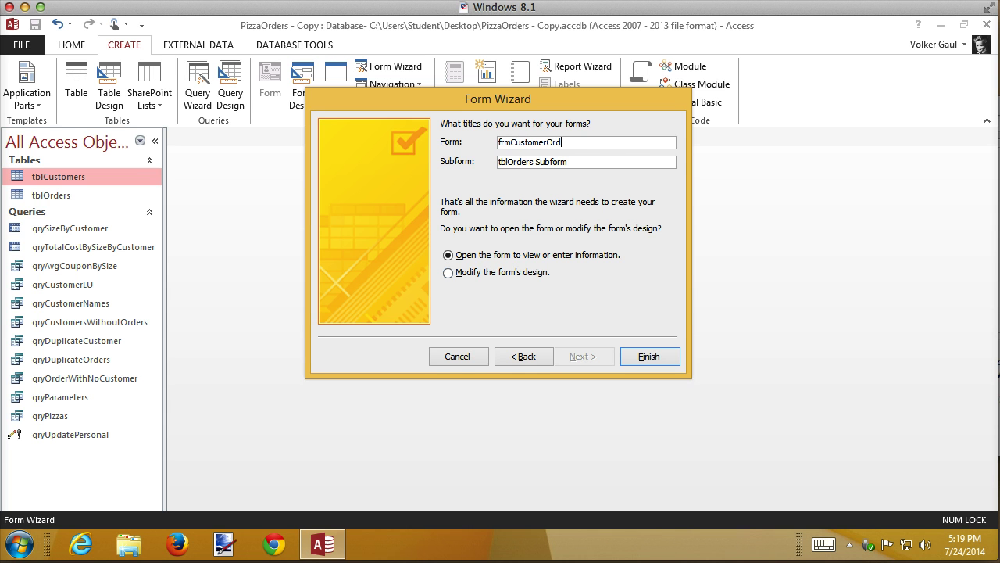
key("BackSpace")
key("BackSpace")
key("BackSpace")
key("BackSpace")
key("BackSpace")
type("sand")
key("BackSpace")
key("BackSpace")
type("AndOrders")
Title the subform frmOrdersSubform and finish the wizard with the form opened for viewing.
left_click(576, 161)
left_click_drag(509, 161, 498, 160)
key("BackSpace")
type("frm")
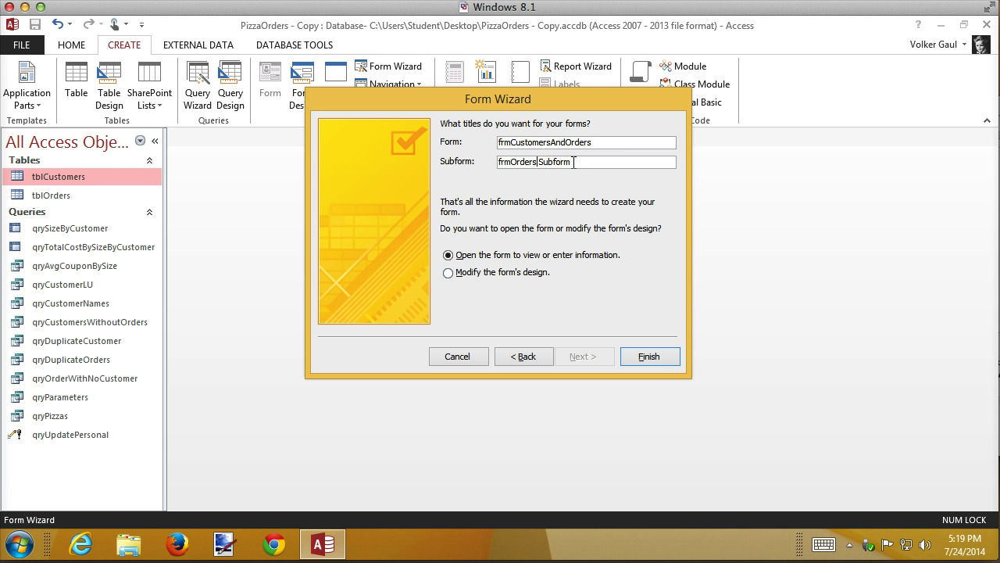
key("Delete")
key("BackSpace")
type("S")
left_click(649, 356)
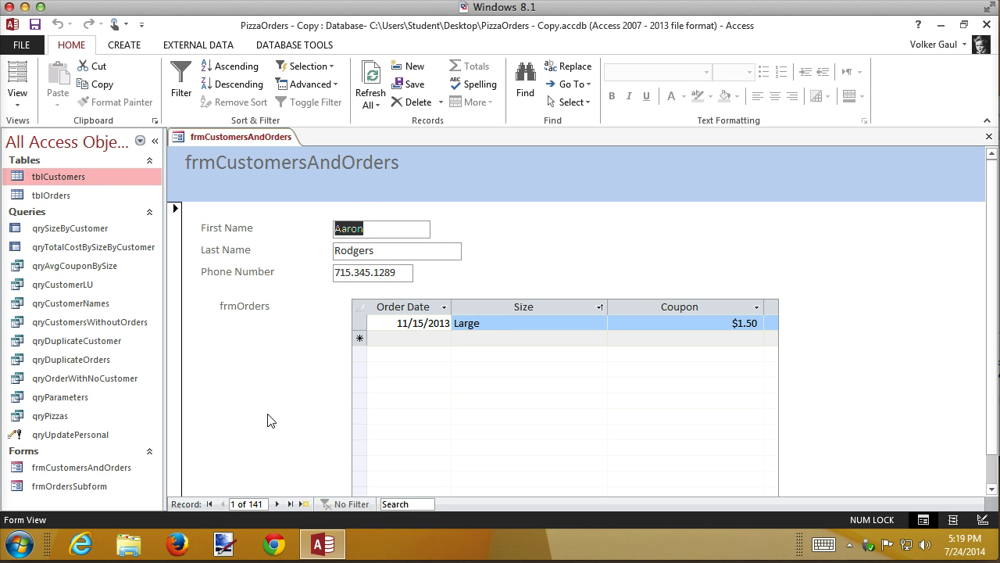
Go to the second customer record and change the subform label's caption to Orders in Layout View.
left_click(277, 504)
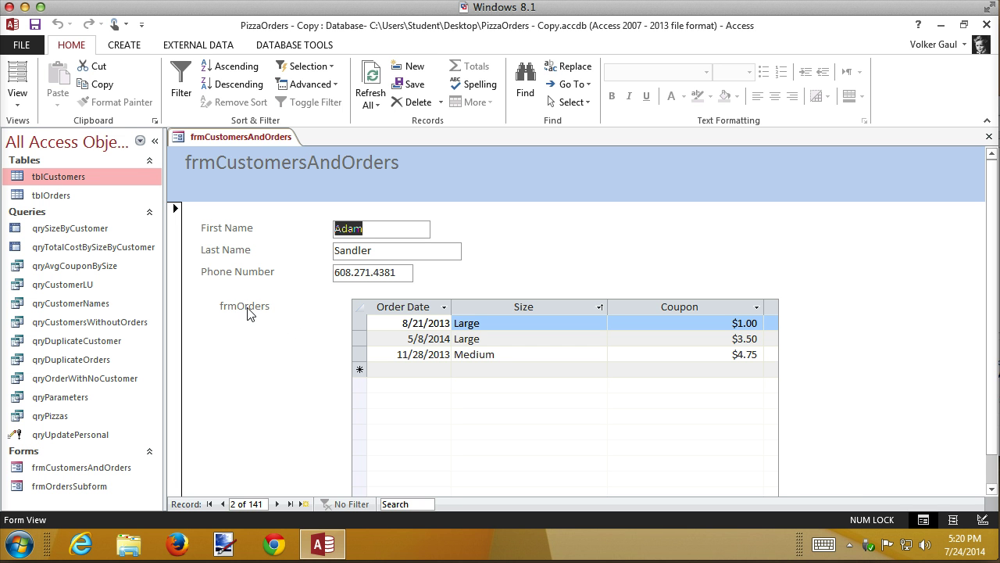
left_click(952, 520)
left_click(238, 306)
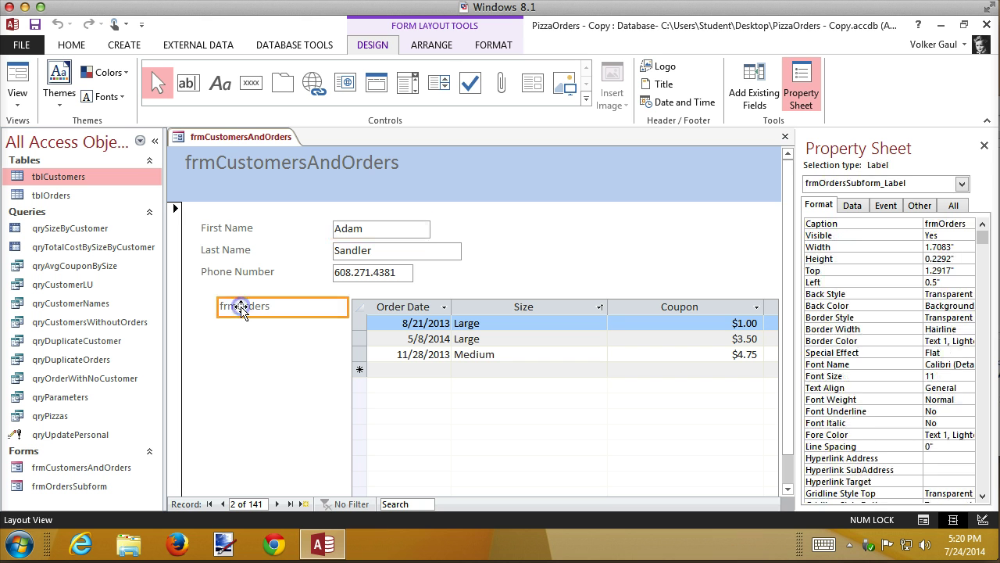
left_click(236, 306)
key("BackSpace")
key("BackSpace")
key("BackSpace")
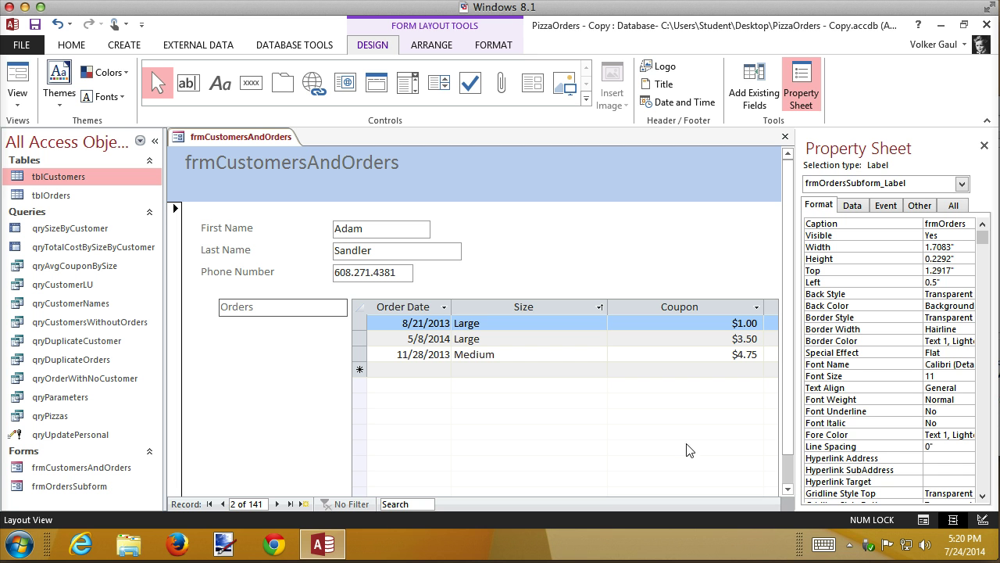
In Design View, align the Orders label and the Phone Number label along their left edges.
left_click(982, 520)
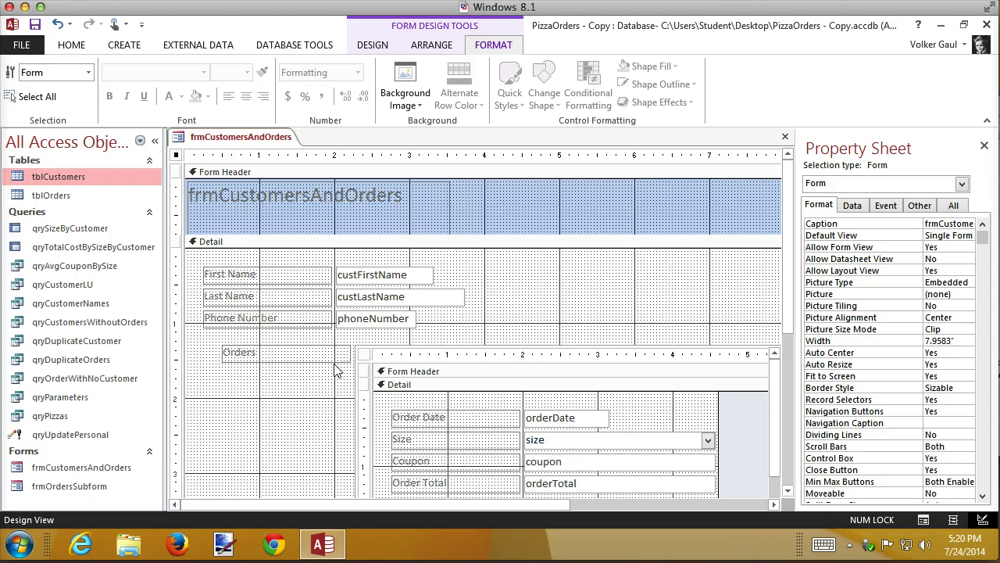
left_click(291, 352)
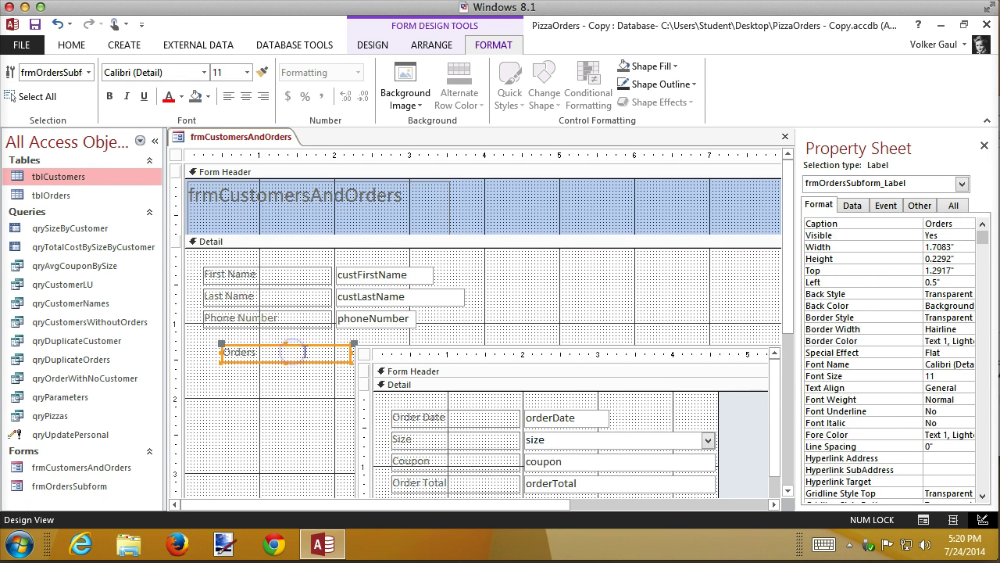
left_click(268, 319, "shift")
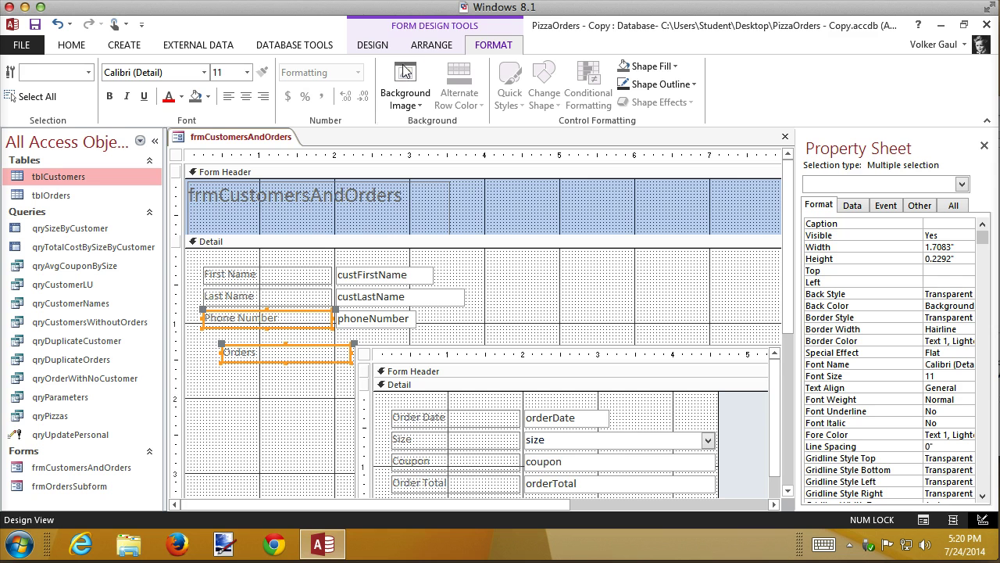
left_click(429, 47)
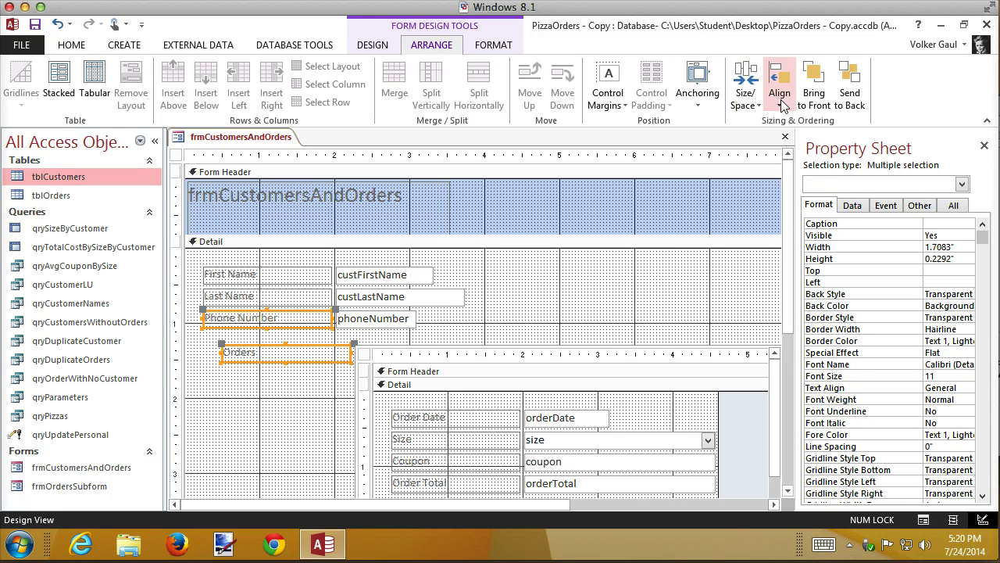
right_click(284, 352)
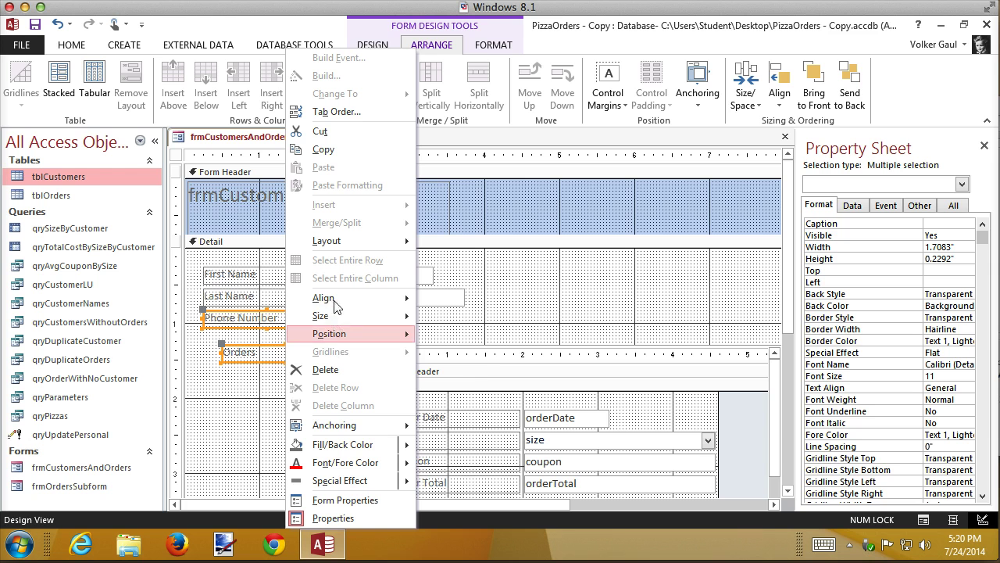
mouse_move(336, 305)
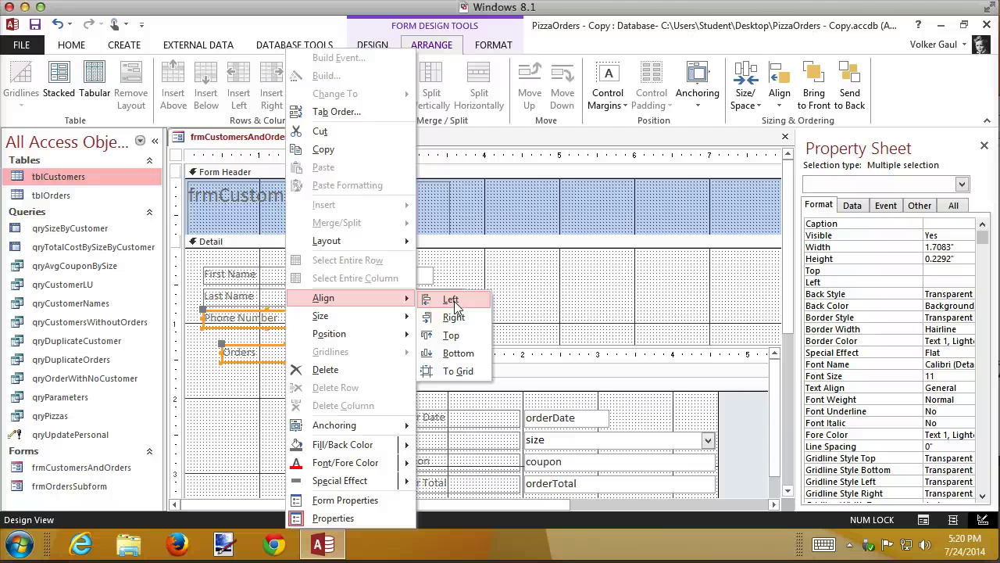
left_click(452, 301)
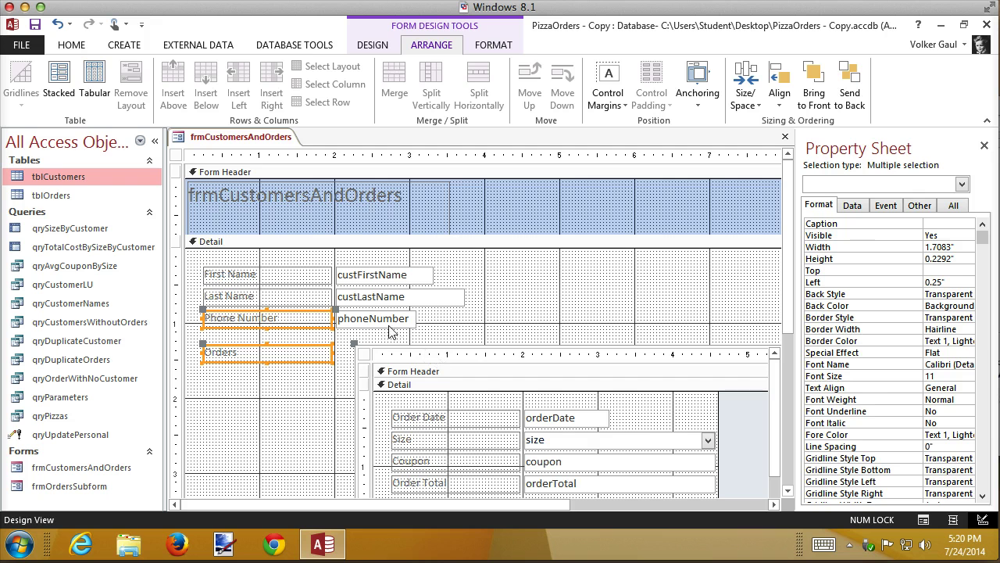
Align the orders subform and the phoneNumber text box along their left edges.
left_click(383, 326)
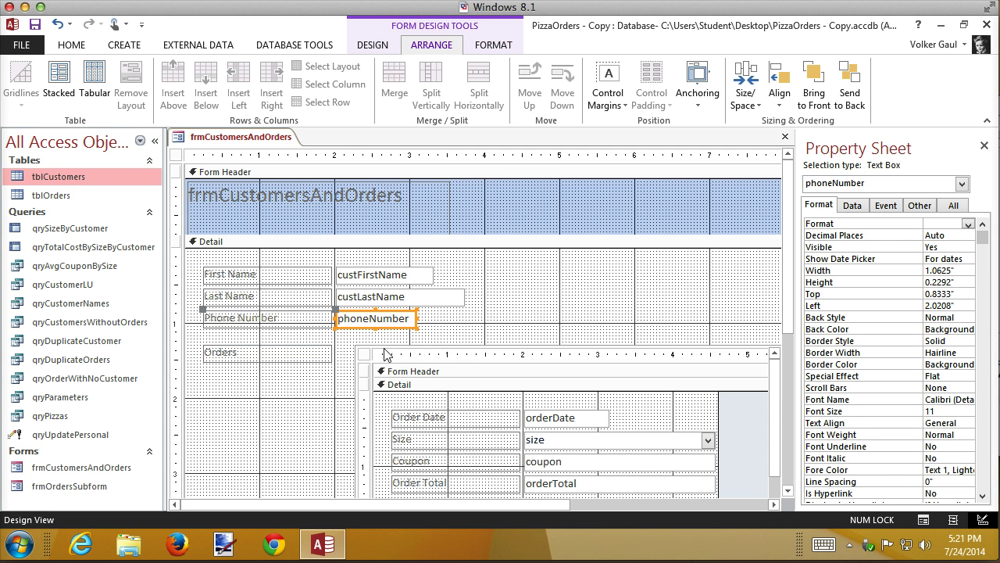
left_click(384, 351, "shift")
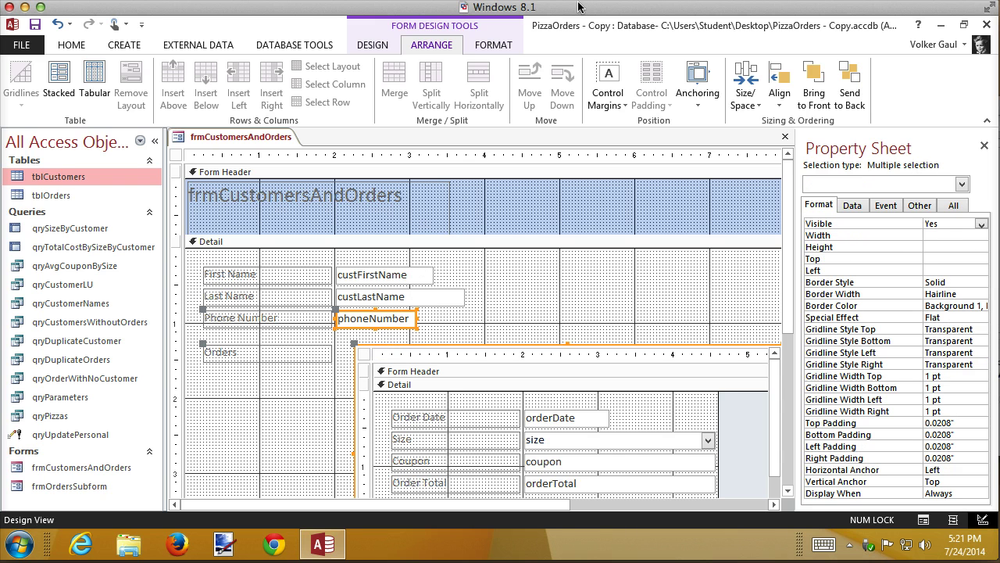
left_click(779, 100)
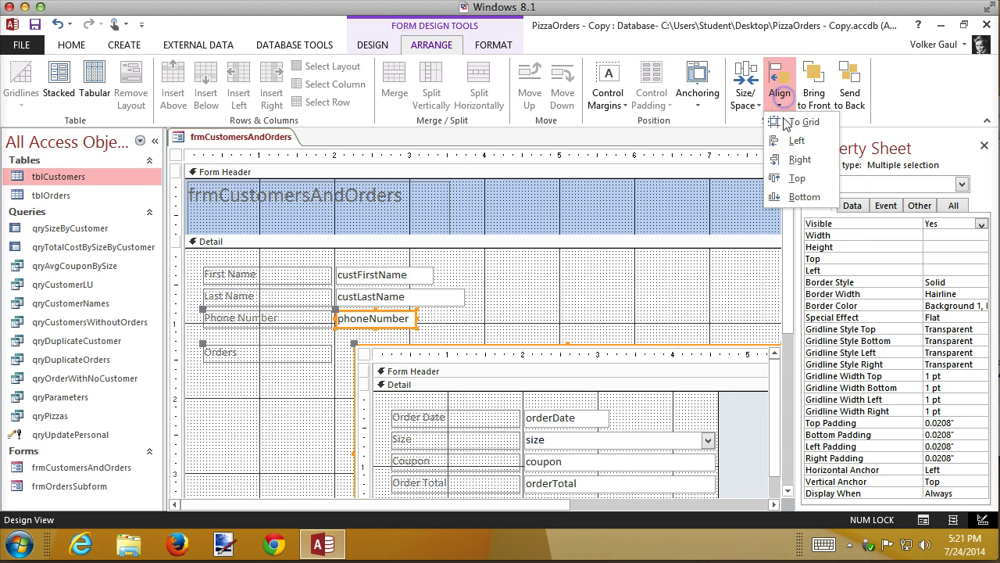
left_click(791, 142)
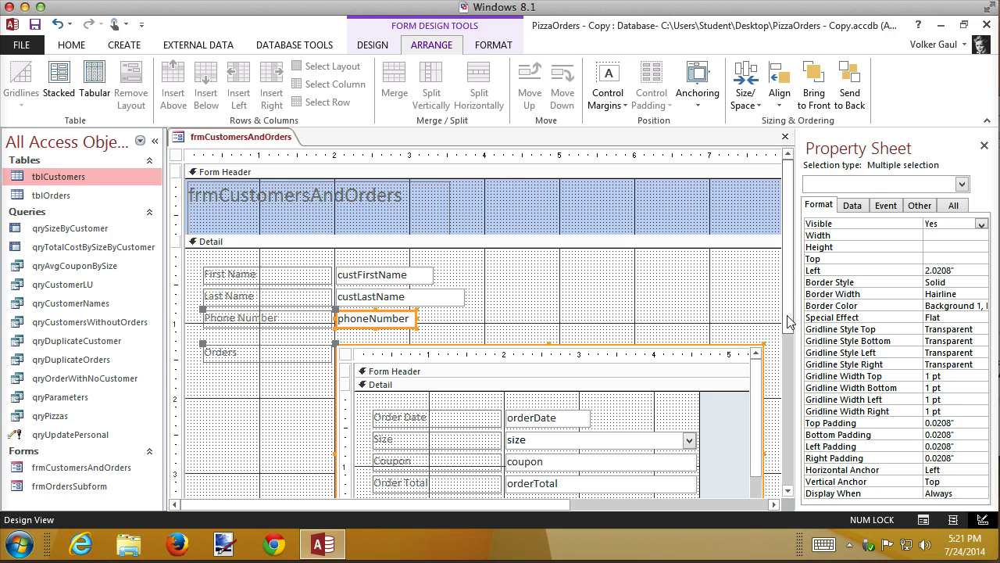
Try to shorten the orders subform while the phoneNumber text box is selected with it.
left_click_drag(787, 328, 787, 427)
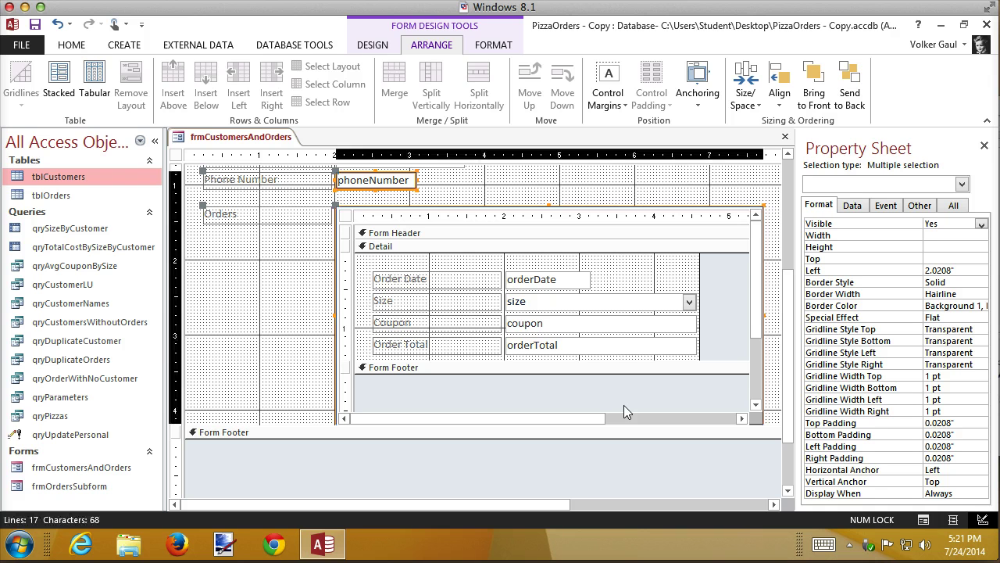
key("shift+Up")
key("shift+Up")
key("shift+Up")
key("shift+Up")
key("shift+Up")
key("shift+Up")
key("shift+Up")
key("shift+Up")
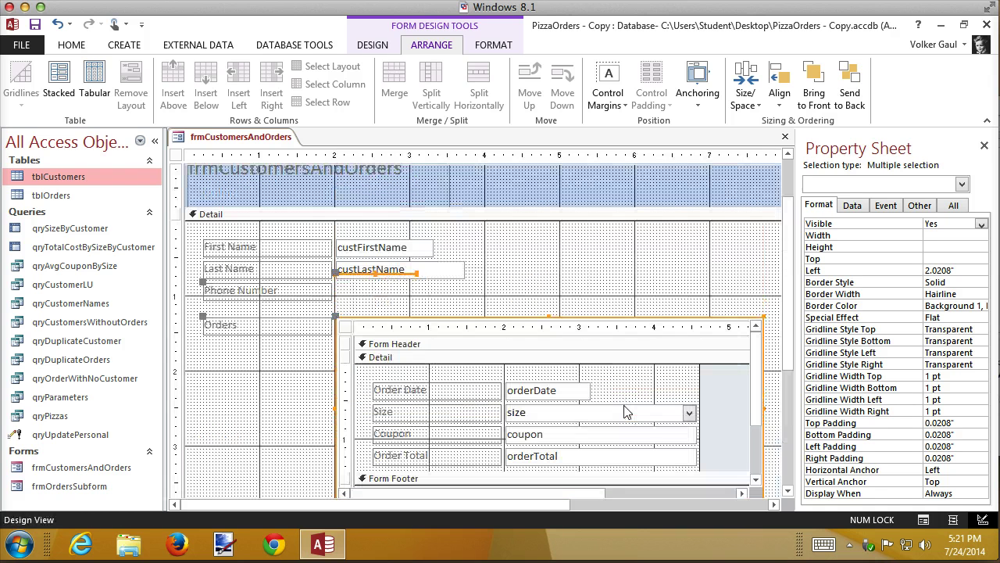
key("shift+Up")
key("shift+Up")
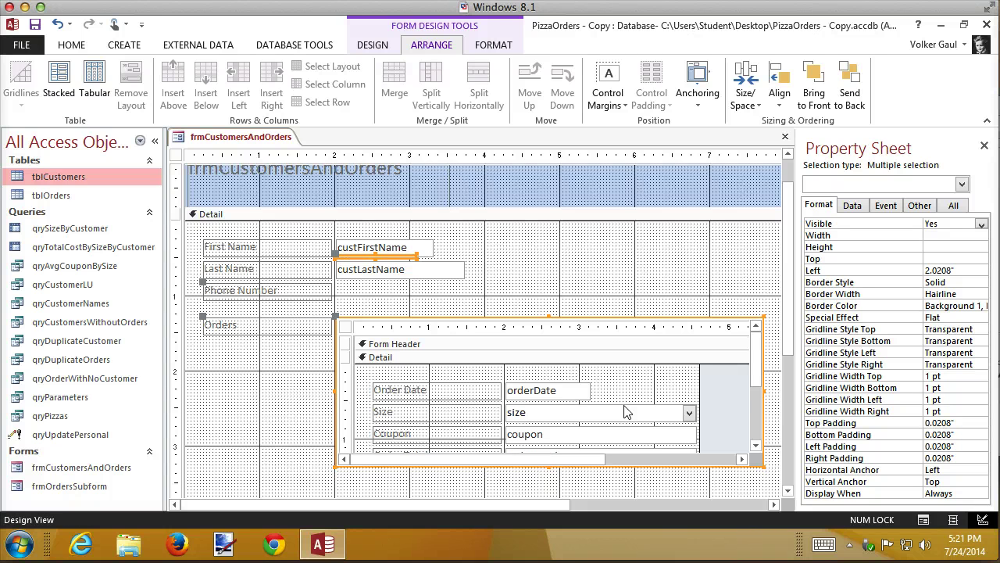
key("Right")
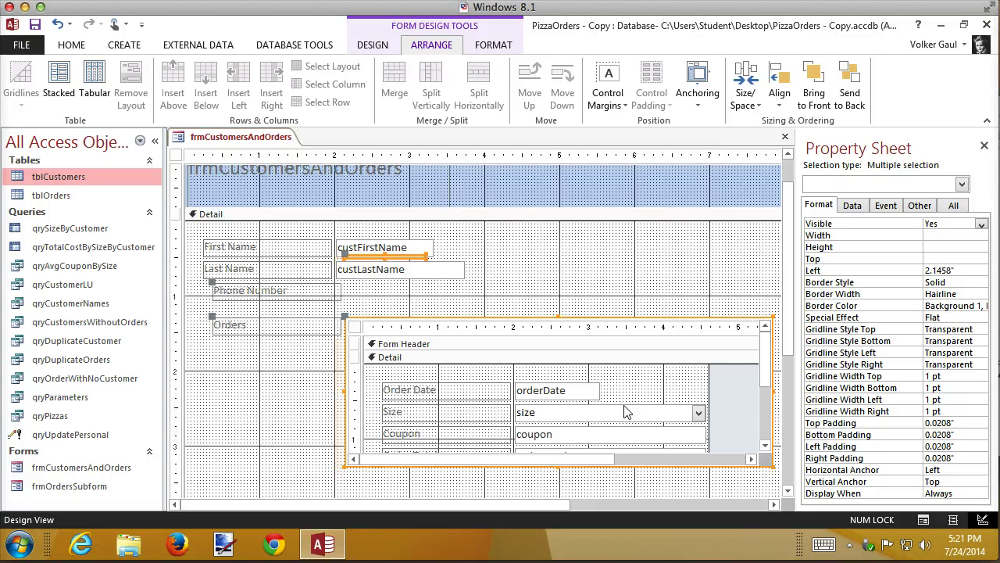
key("Left")
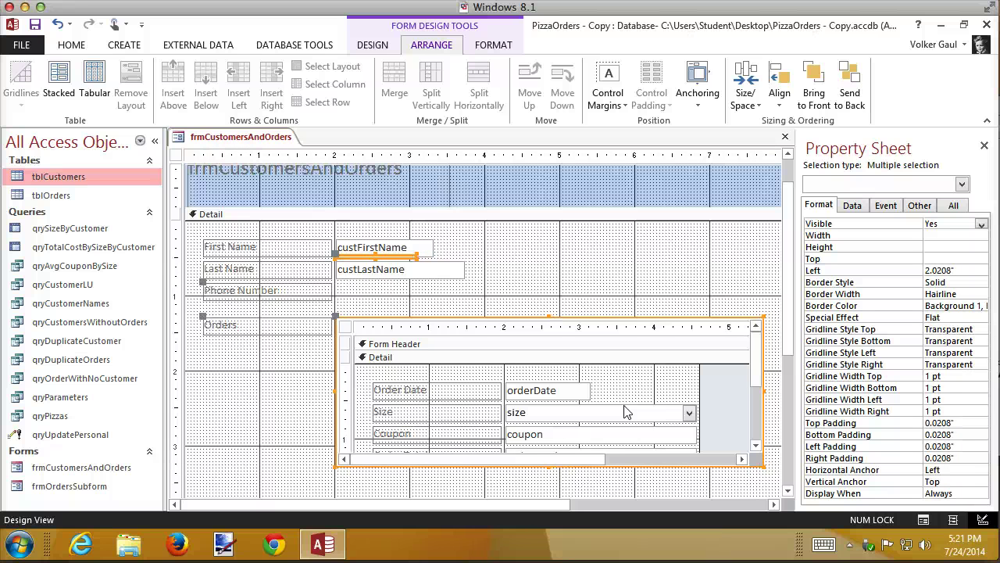
key("ctrl+Right")
key("ctrl+Right")
key("ctrl+Right")
key("ctrl+Right")
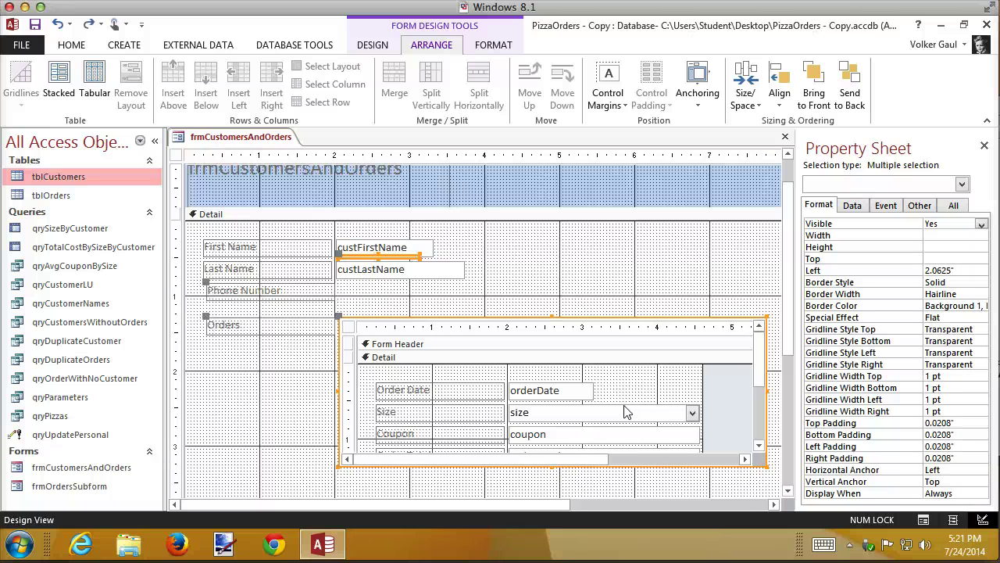
key("ctrl+Left")
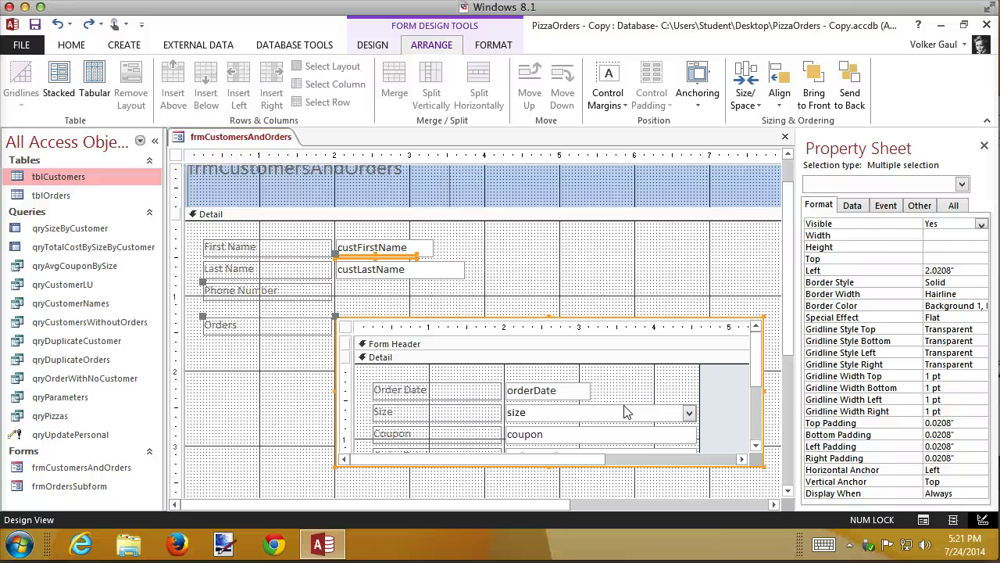
Enlarge the selected orders subform and phoneNumber text box vertically in small increments to reverse the height reduction.
key("ctrl+shift+Down")
key("ctrl+shift+Down")
key("ctrl+shift+Down")
key("ctrl+shift+Down")
key("ctrl+shift+Down")
key("ctrl+shift+Down")
key("ctrl+shift+Down")
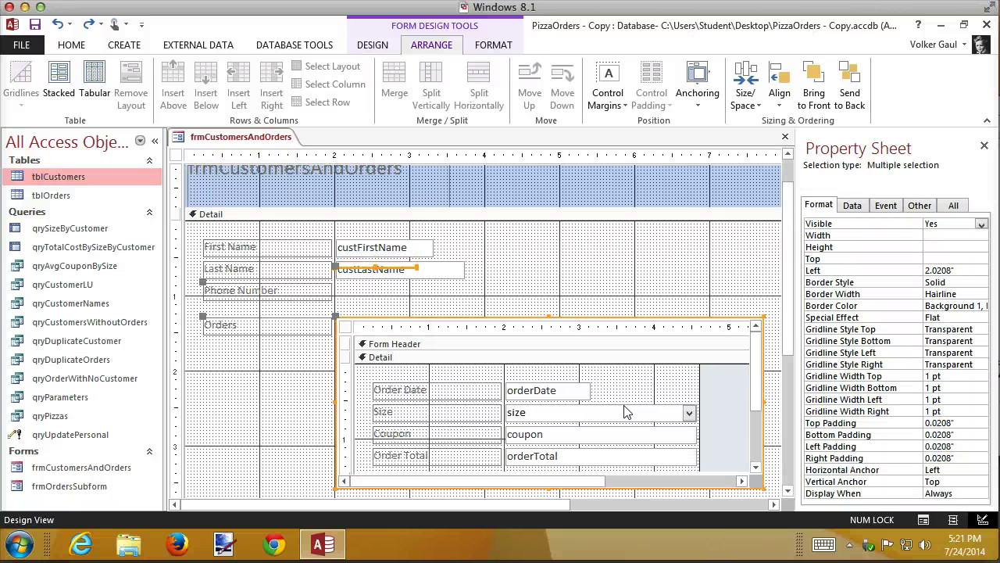
key("ctrl+shift+Down")
key("ctrl+shift+Down")
key("ctrl+shift+Down")
key("ctrl+shift+Down")
key("ctrl+shift+Down")
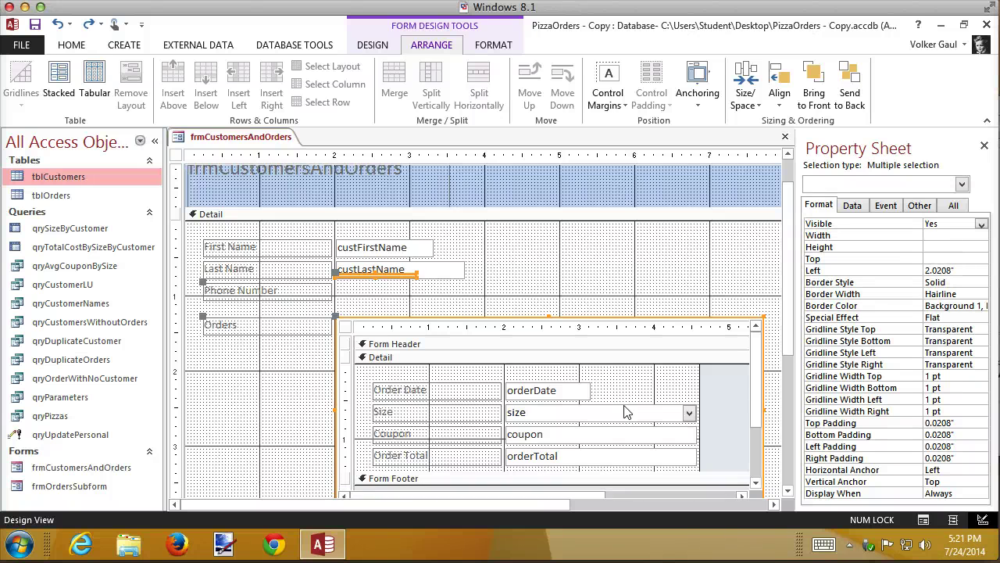
key("ctrl+shift+Down")
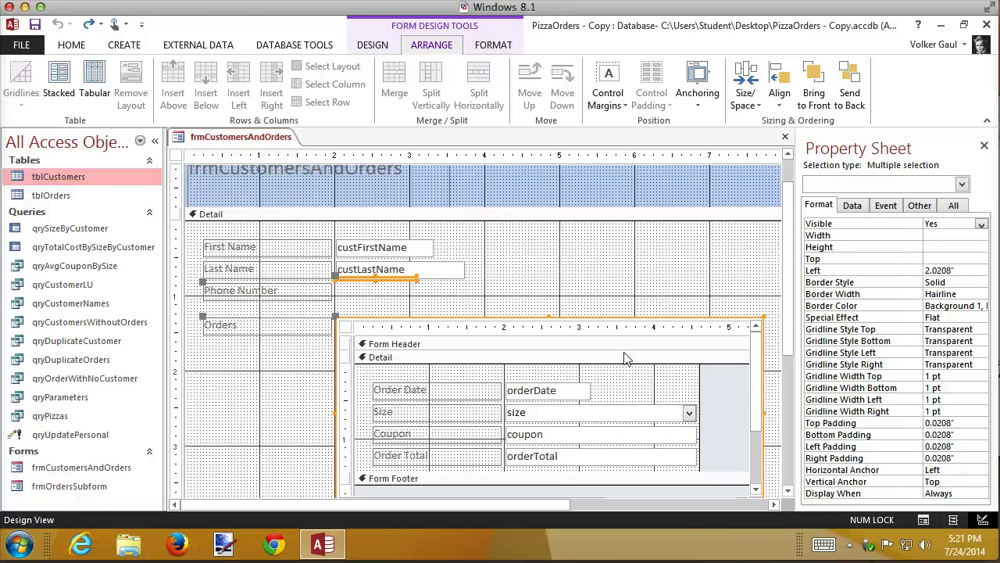
Make the phoneNumber text box as tall as the custLastName text box using the To Tallest sizing option.
left_click(570, 297)
left_click(381, 278)
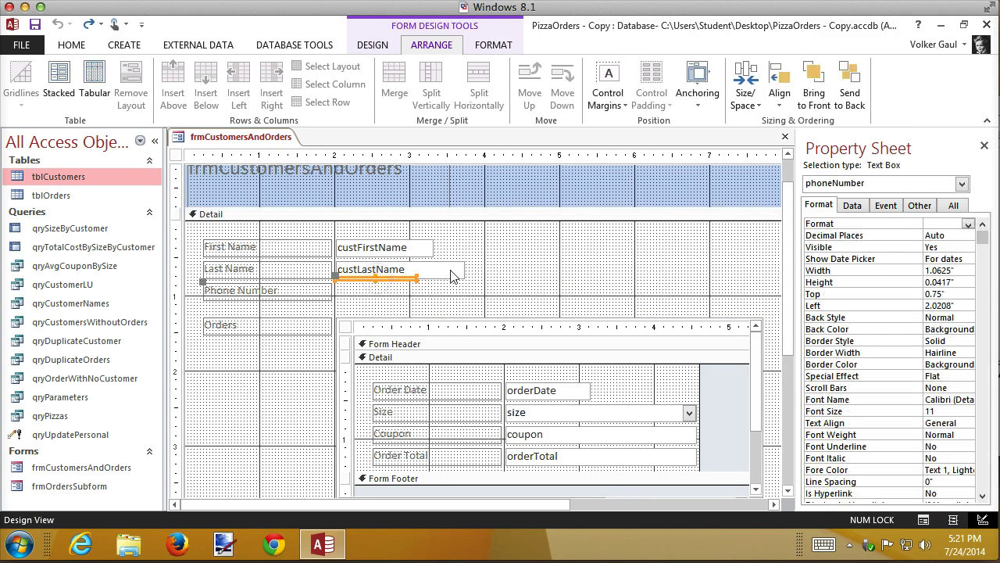
left_click(451, 268, "shift")
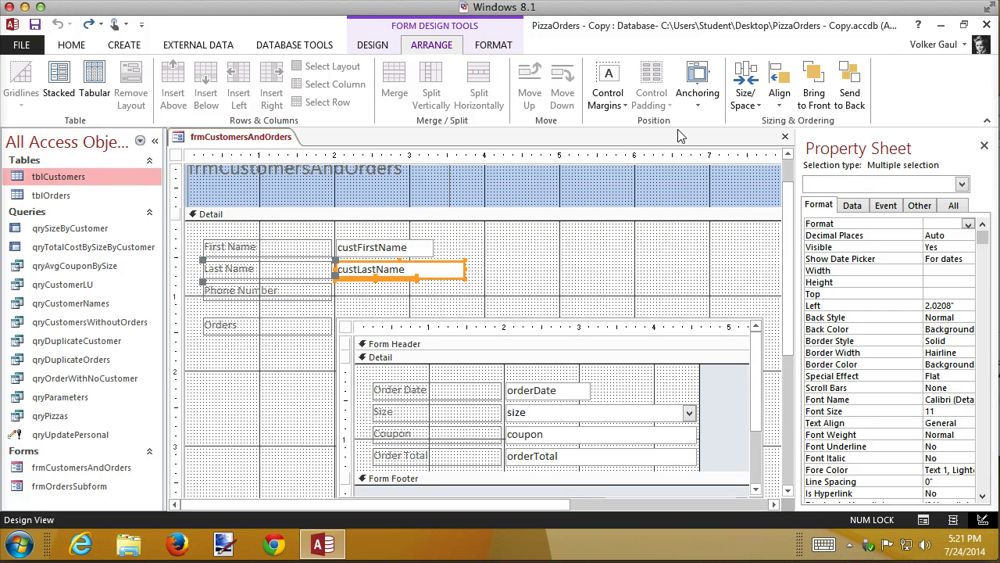
left_click(762, 103)
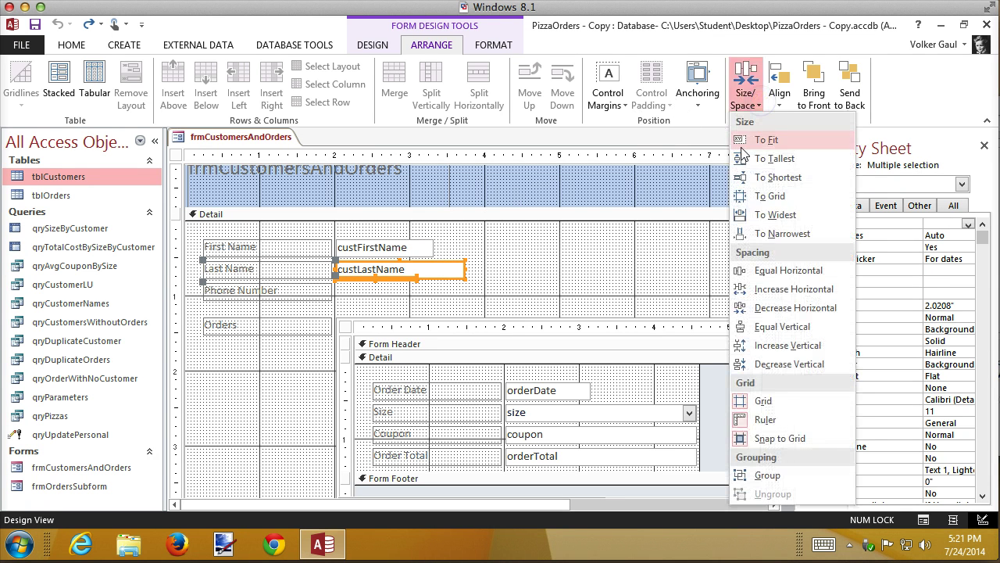
left_click(775, 158)
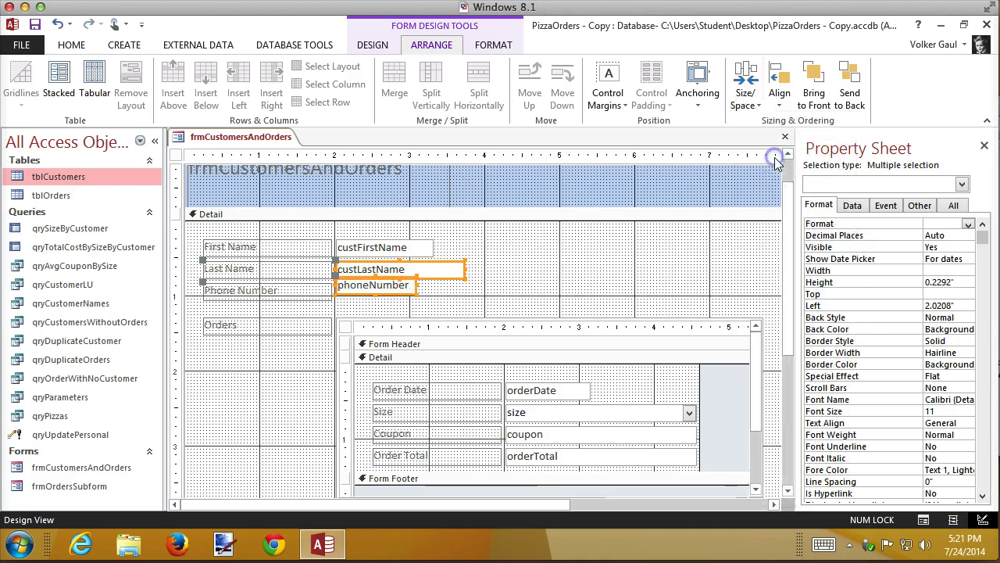
left_click(551, 272)
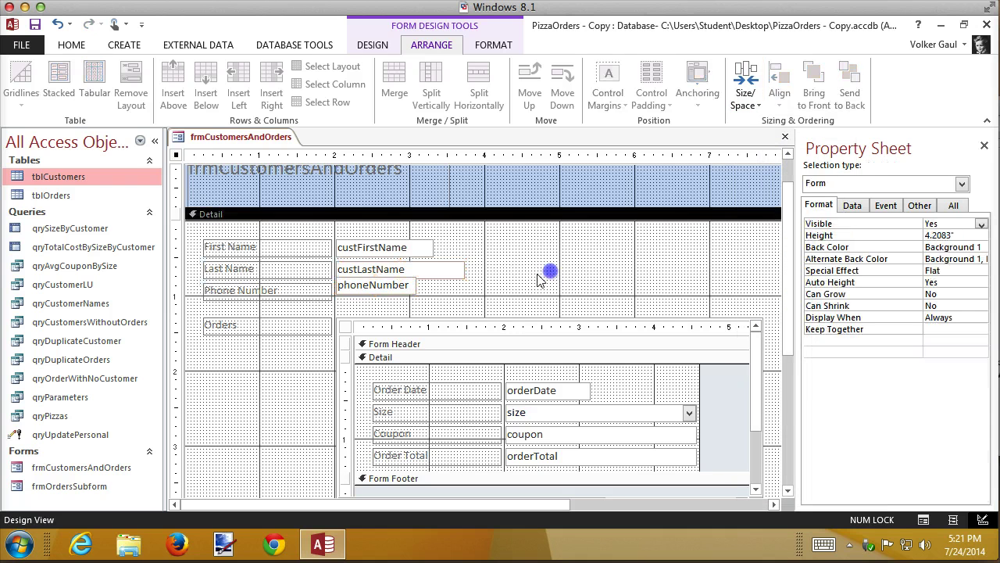
Align the phoneNumber text box and the Phone Number label along their bottom edges.
left_click(384, 289)
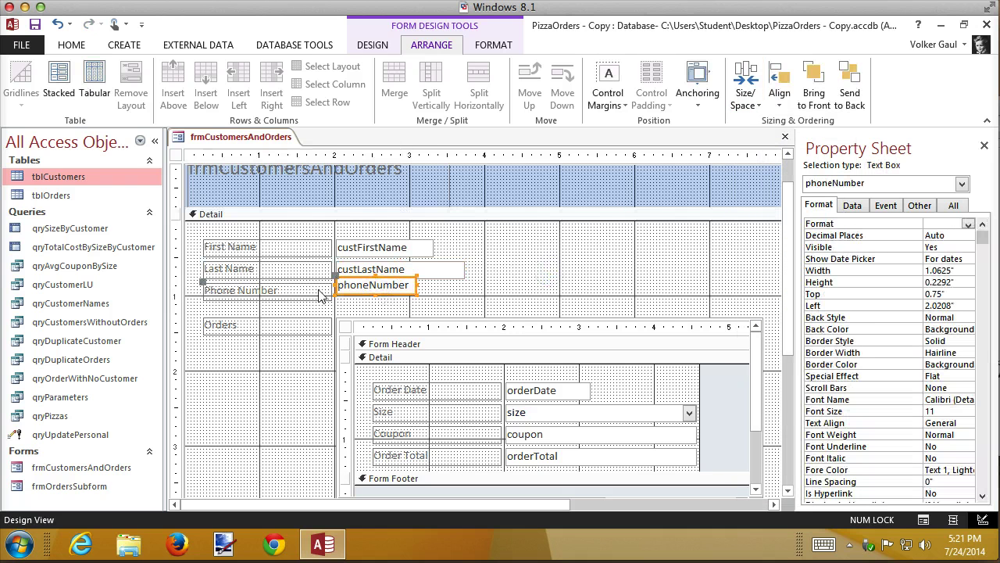
left_click(320, 295, "shift")
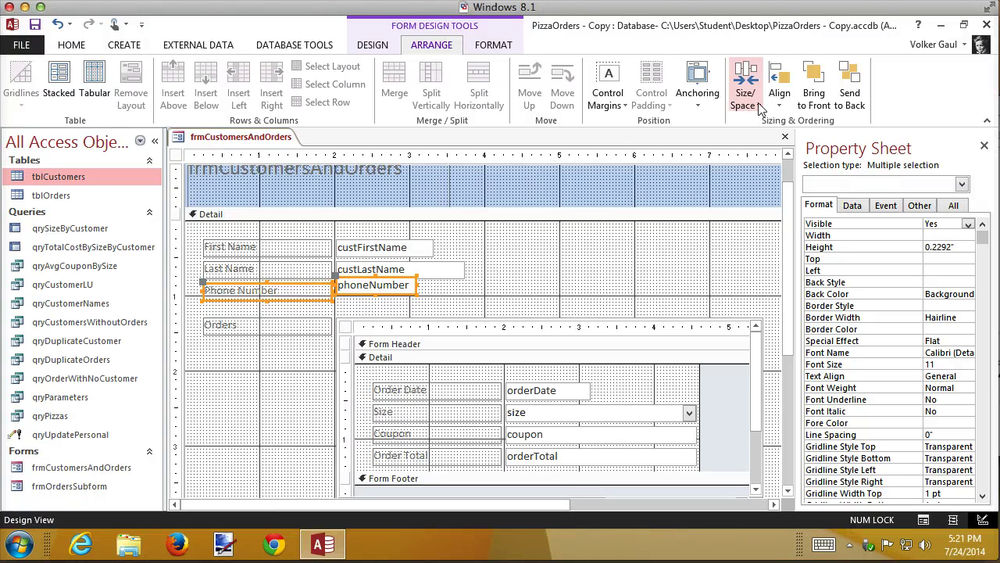
left_click(779, 100)
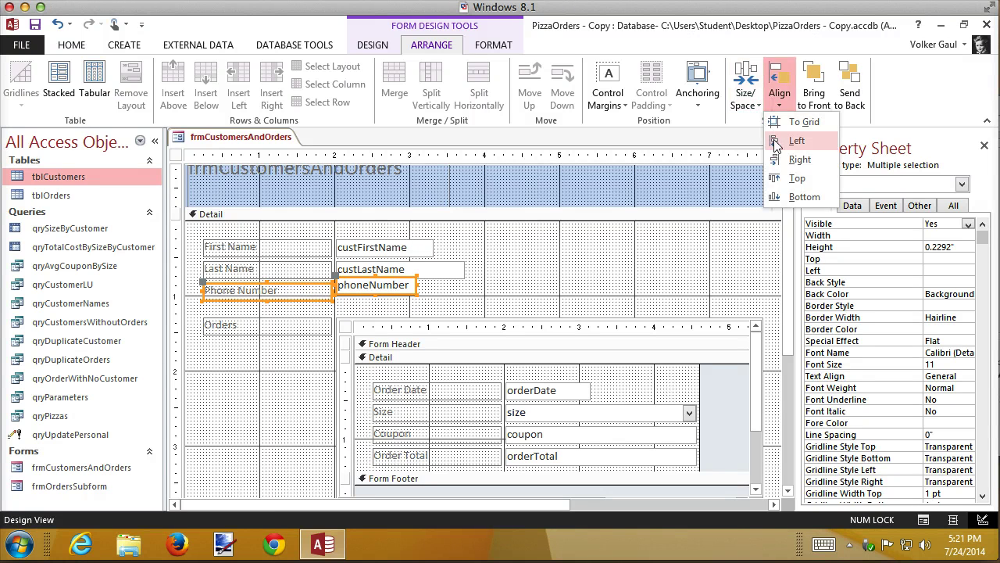
left_click(782, 197)
left_click(616, 263)
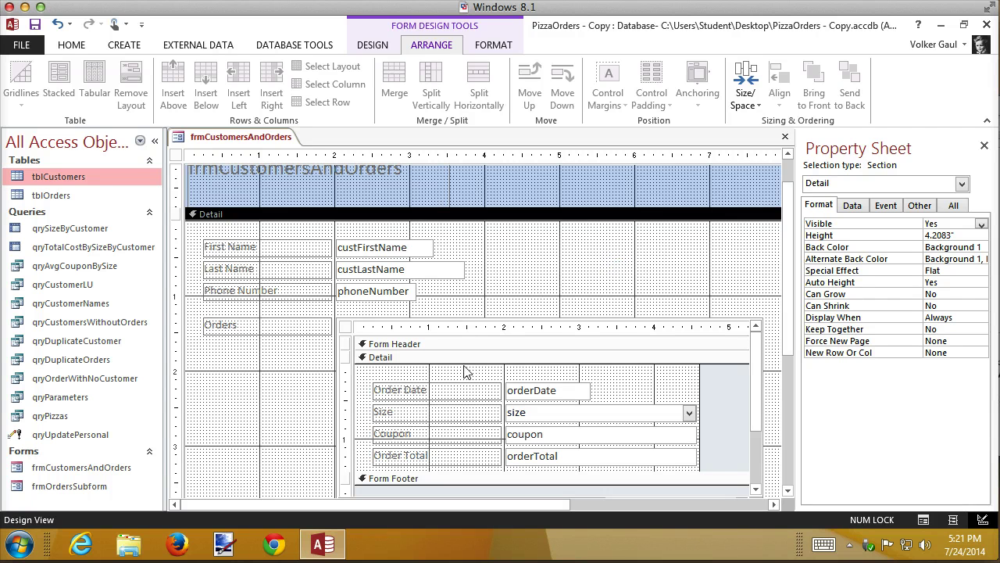
Select only the orders subform and reduce its height to about 1.71 inches.
left_click(366, 327)
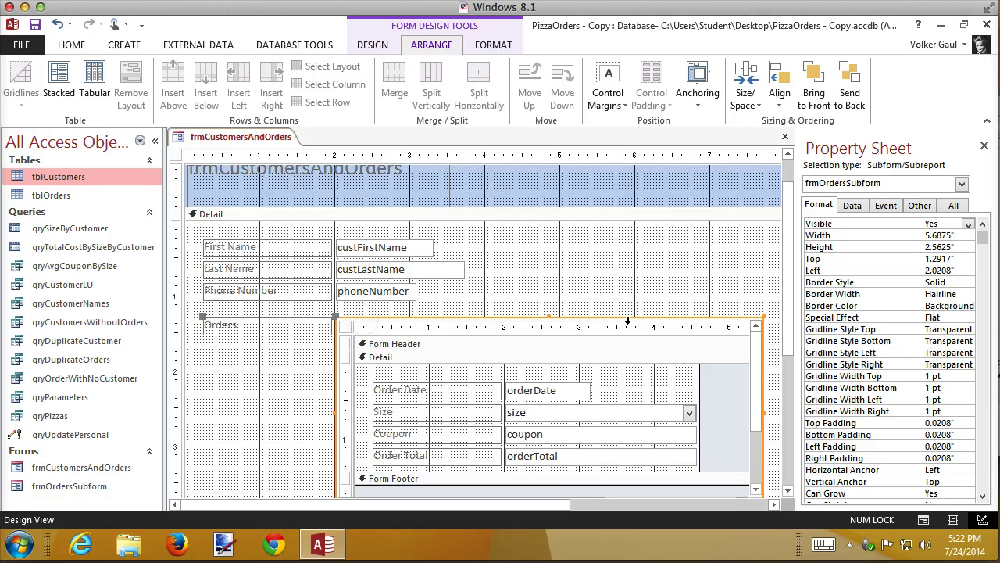
key("shift+Up")
key("shift+Up")
key("shift+Up")
key("shift+Up")
key("shift+Up")
key("shift+Up")
key("shift+Up")
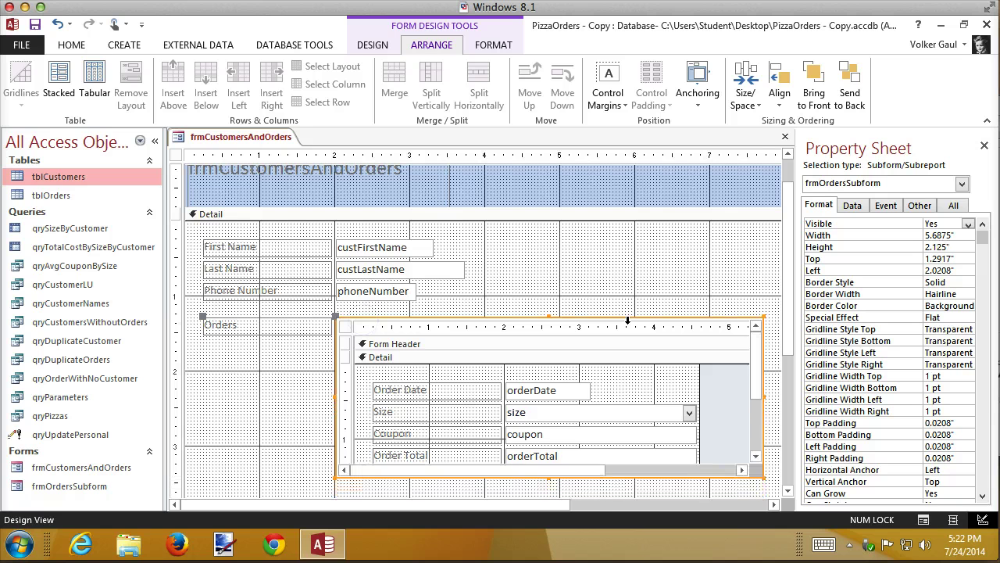
key("shift+Up")
key("shift+Up")
key("shift+Up")
key("shift+Up")
key("shift+Up")
key("shift+Up")
key("shift+Up")
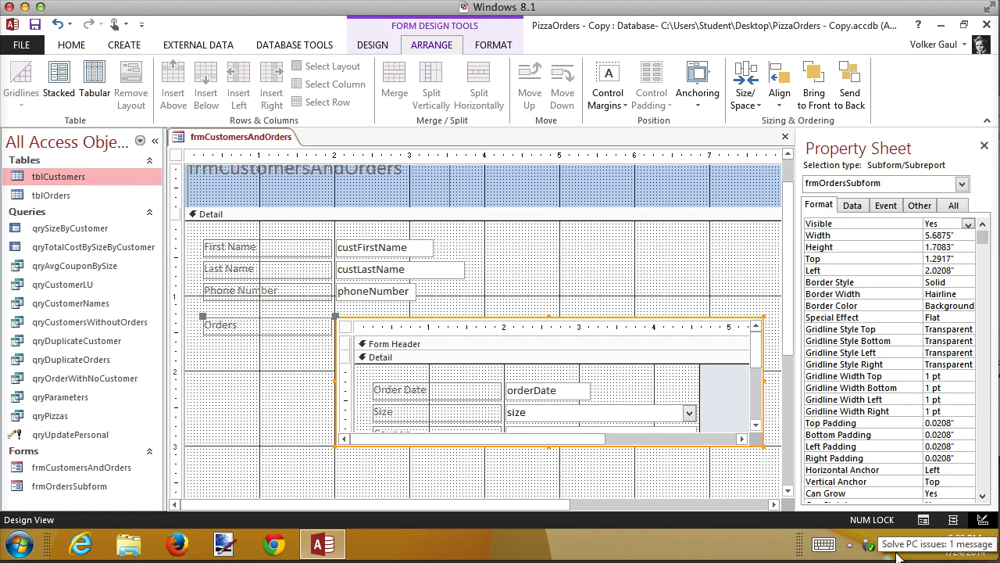
In Layout View, change the form's header title to Customers and Orders and shorten its label to about 0.4 inches high.
left_click(952, 519)
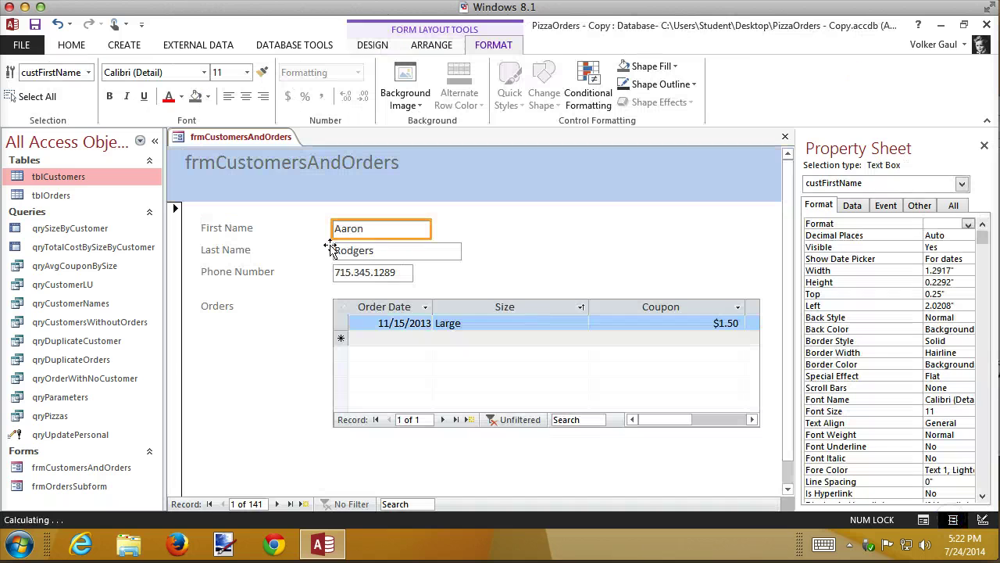
left_click(244, 160)
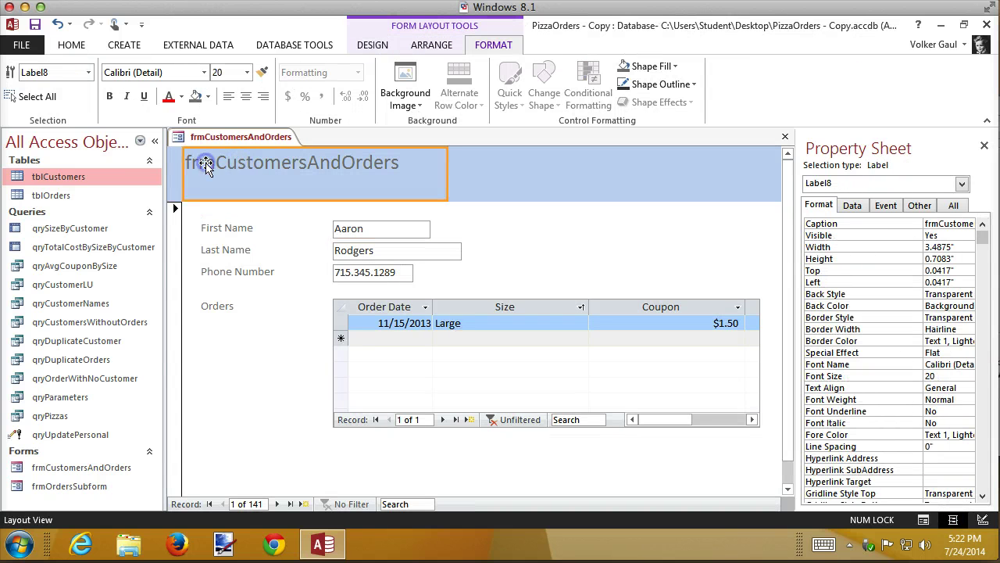
left_click(210, 160)
key("BackSpace")
key("BackSpace")
key("BackSpace")
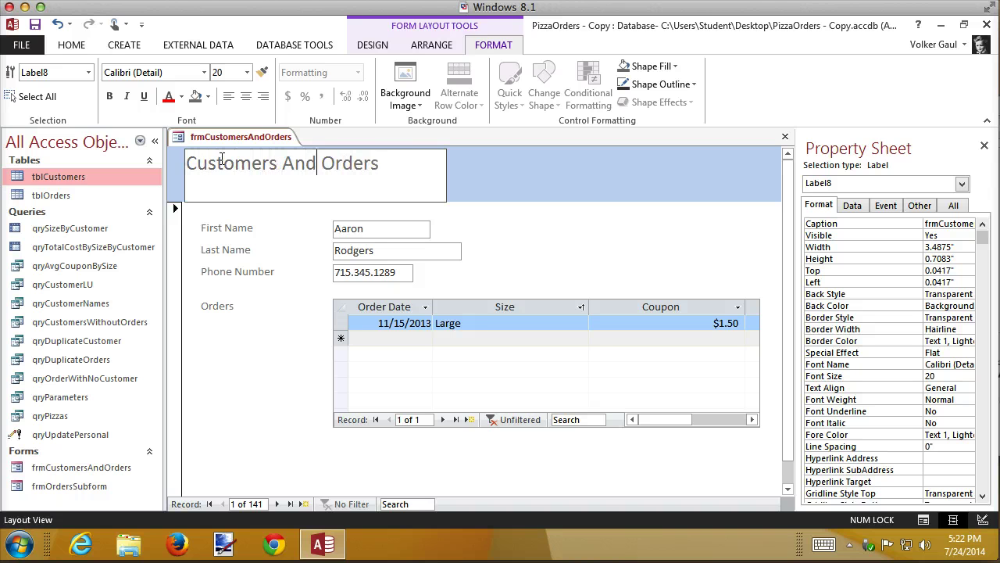
key("Delete")
type("a")
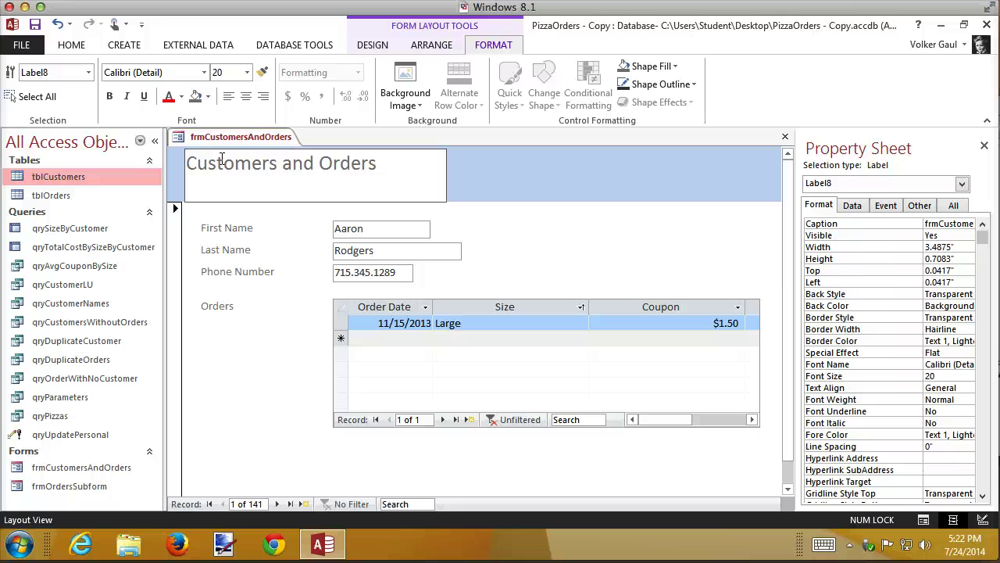
left_click(487, 174)
left_click(313, 162)
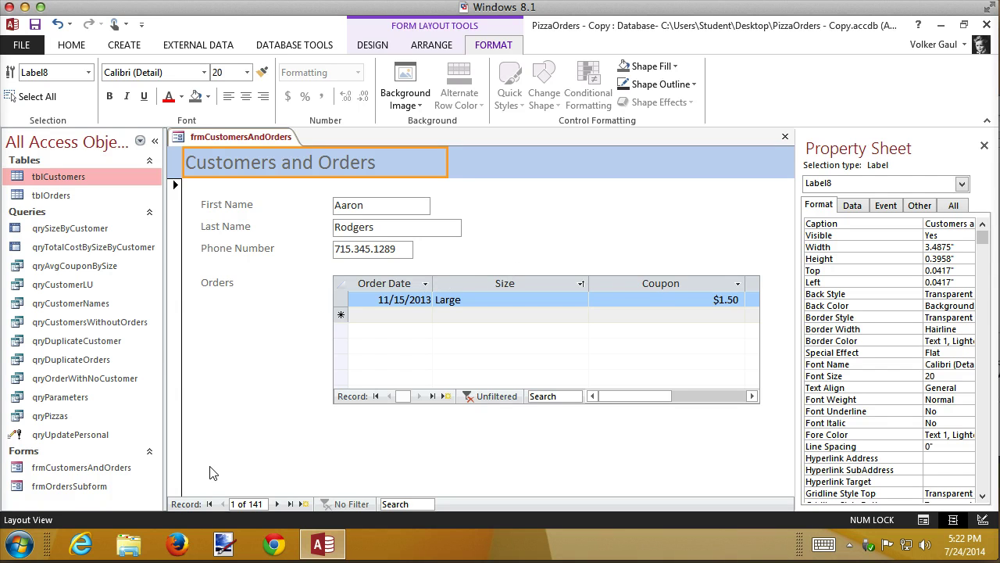
Look through the orders subform's format properties in Layout View and in Design View for a navigation buttons setting.
left_click(356, 397)
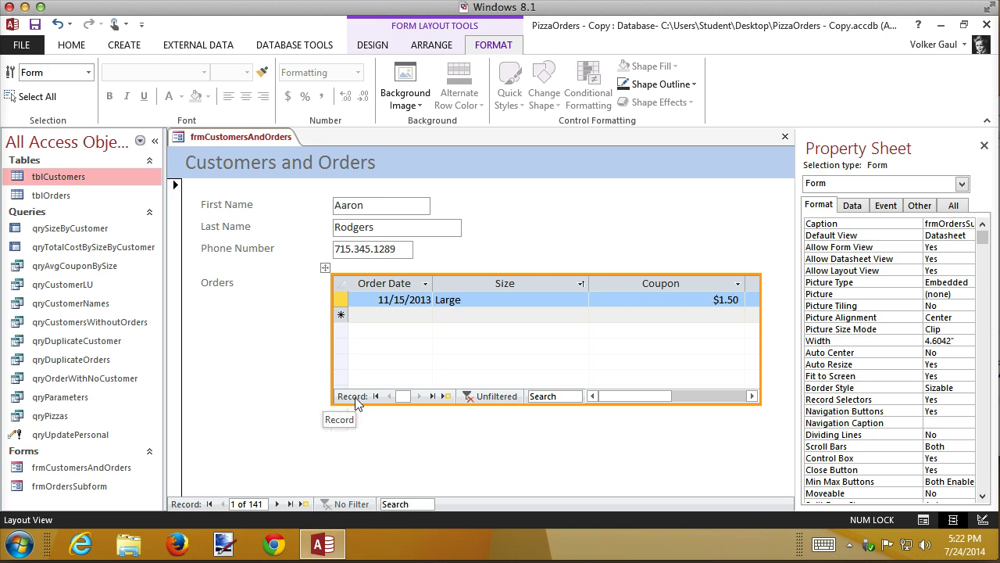
left_click(339, 275)
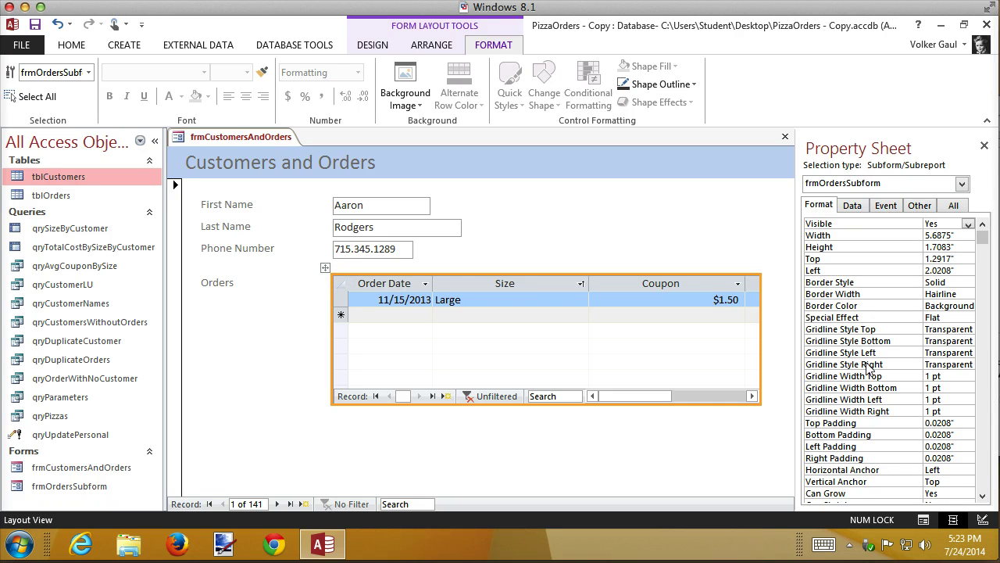
left_click(985, 255)
left_click_drag(987, 264, 986, 319)
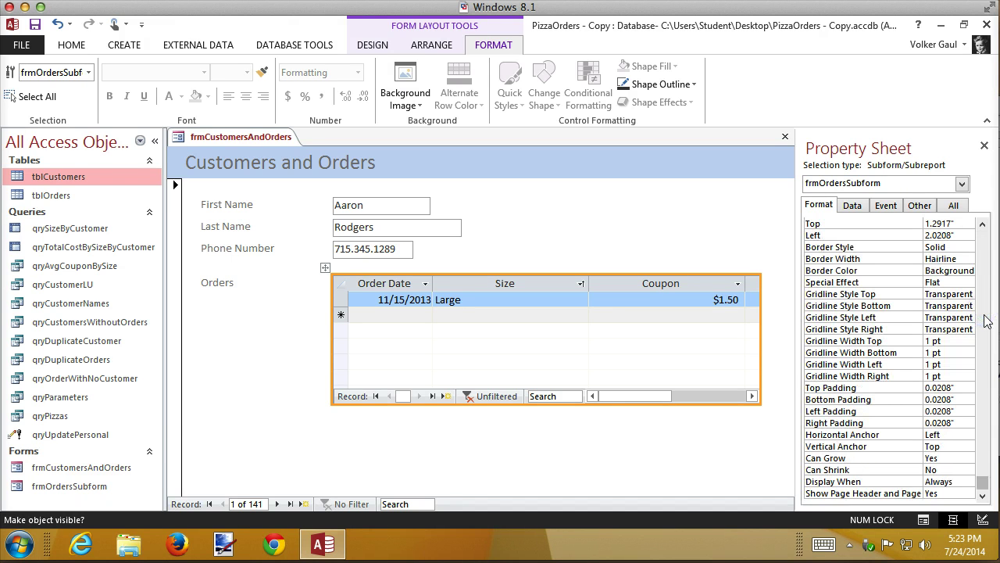
left_click(987, 321)
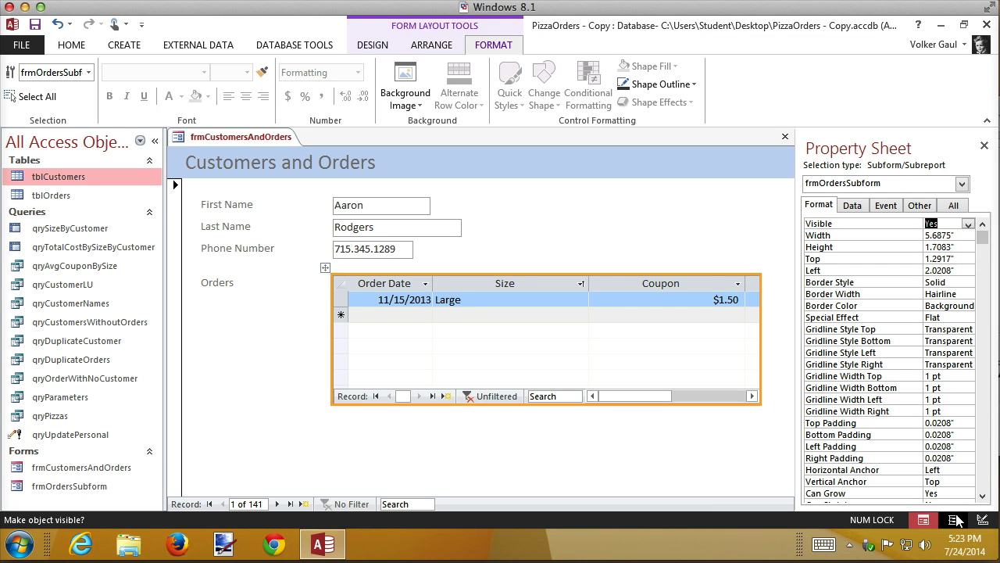
left_click(981, 517)
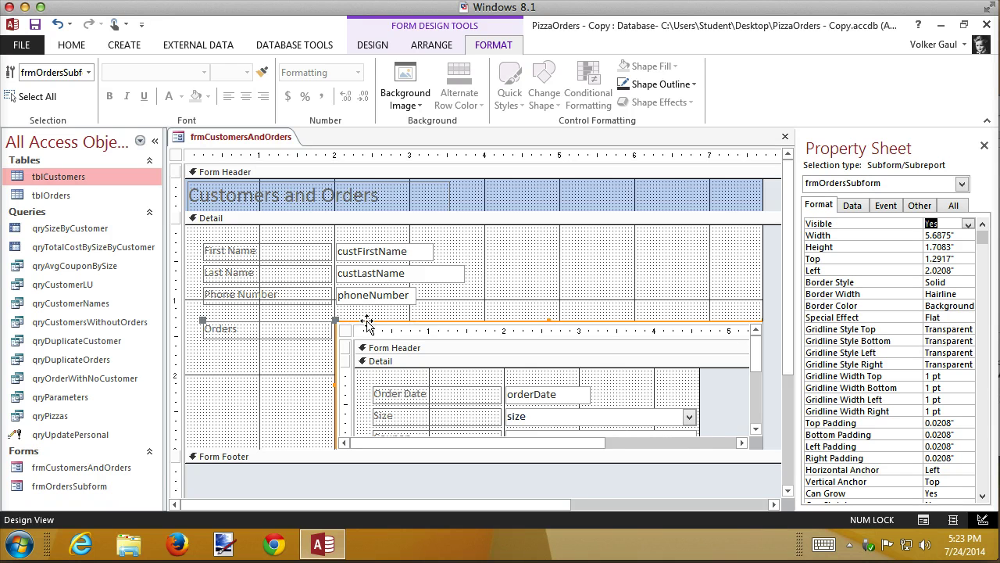
left_click(368, 321)
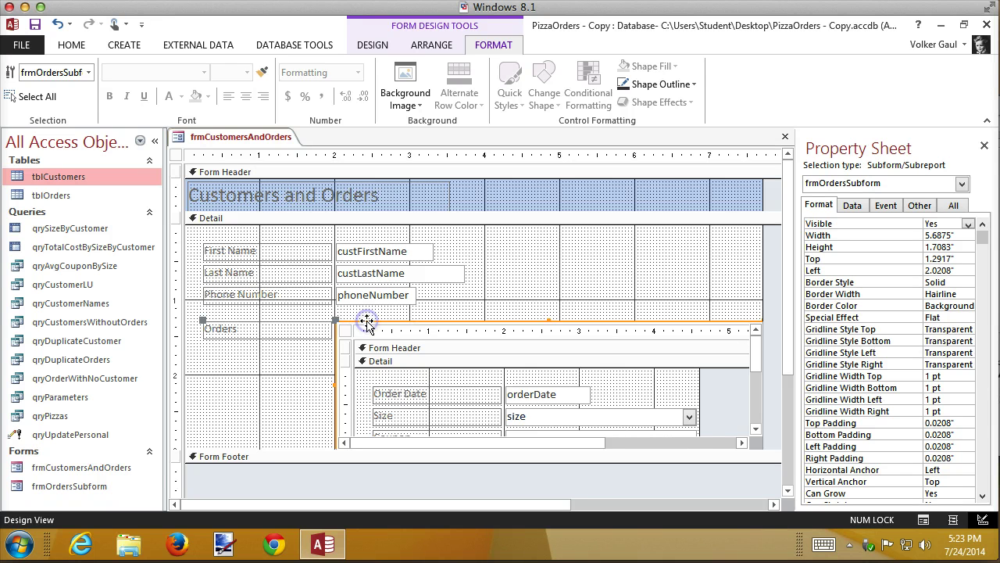
left_click(984, 248)
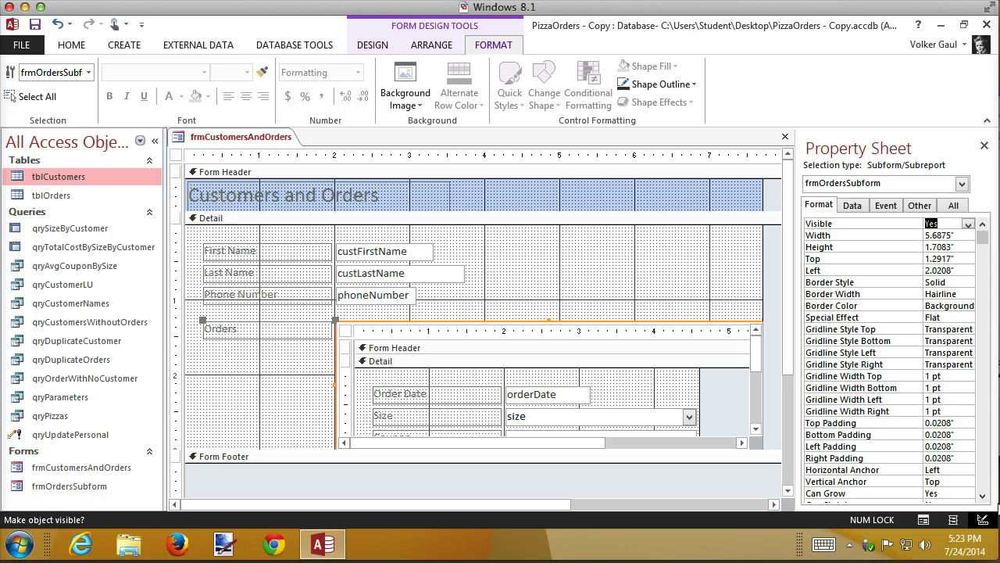
left_click(983, 496)
left_click(984, 496)
left_click(983, 496)
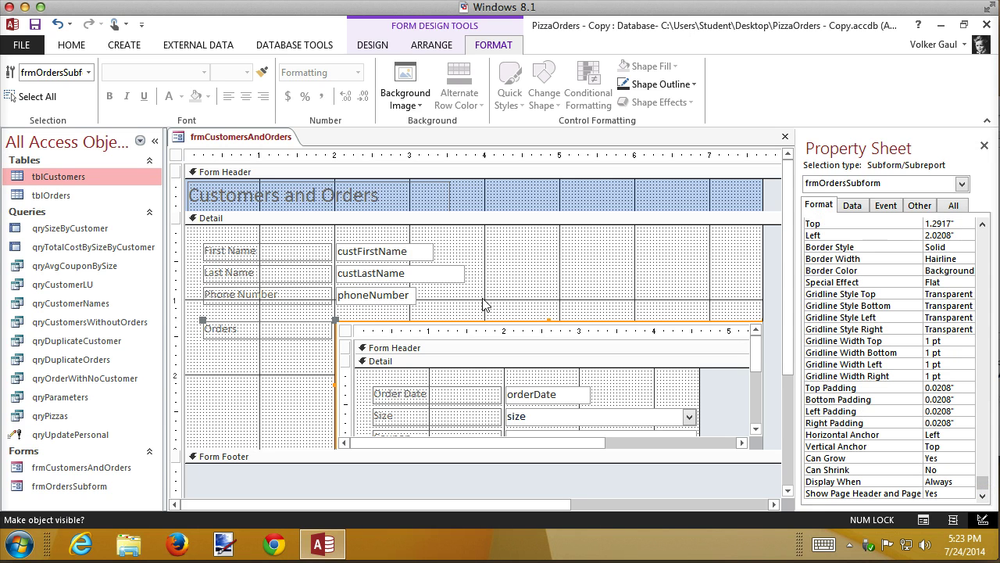
Back in Layout View, set the orders subform's navigation caption to Order.
left_click(336, 374)
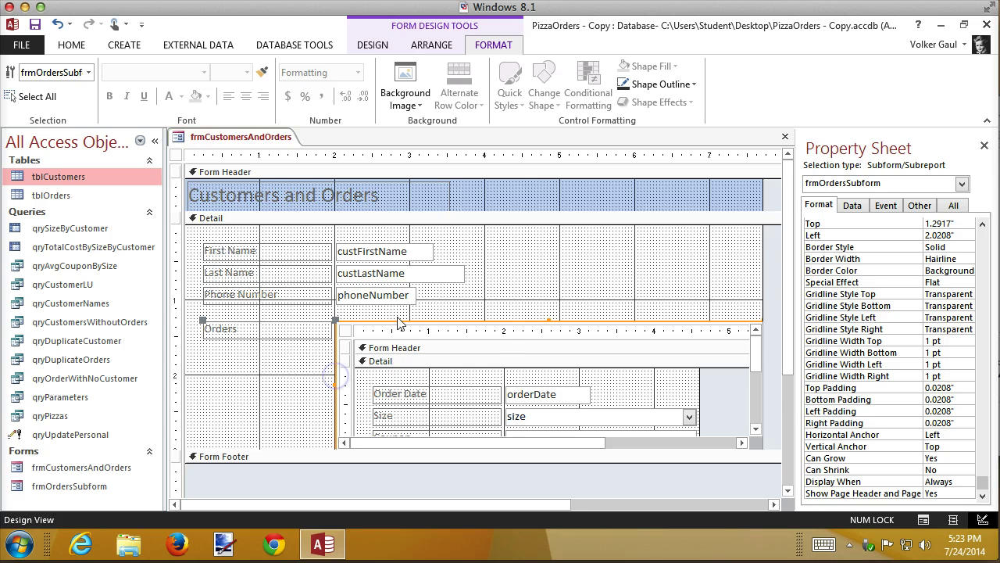
scroll(225, 410, "down", 3)
scroll(230, 403, "up", 1)
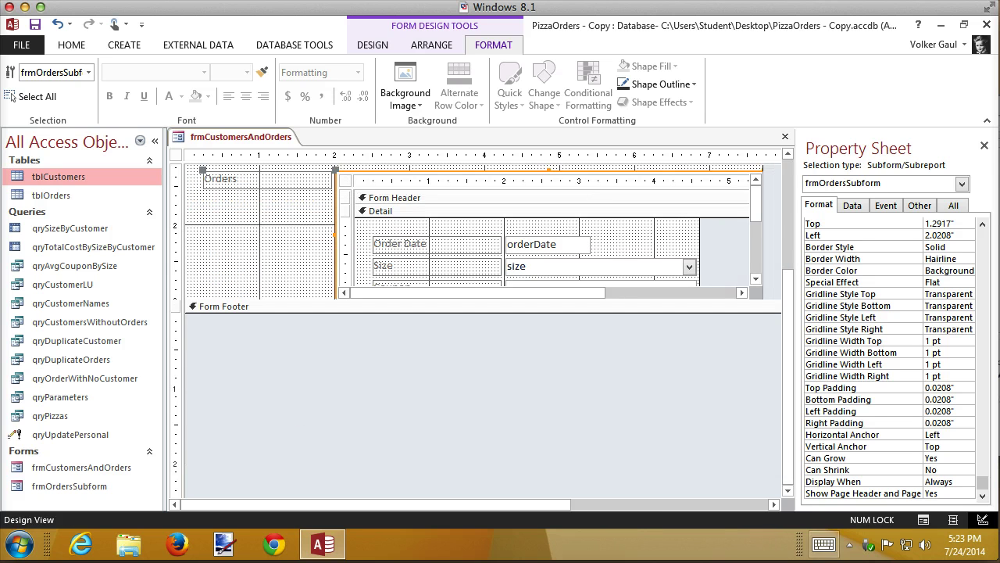
left_click(953, 520)
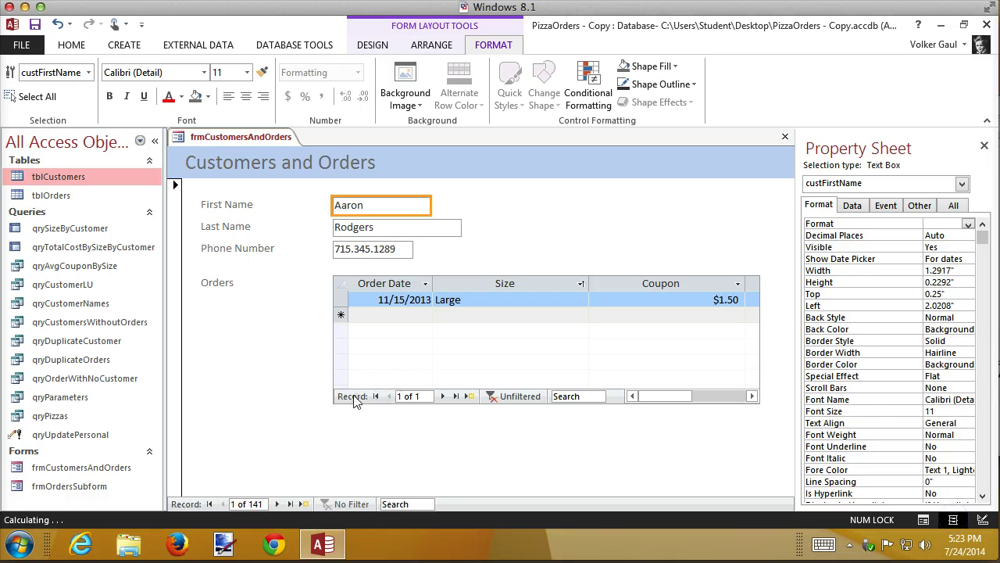
left_click(354, 398)
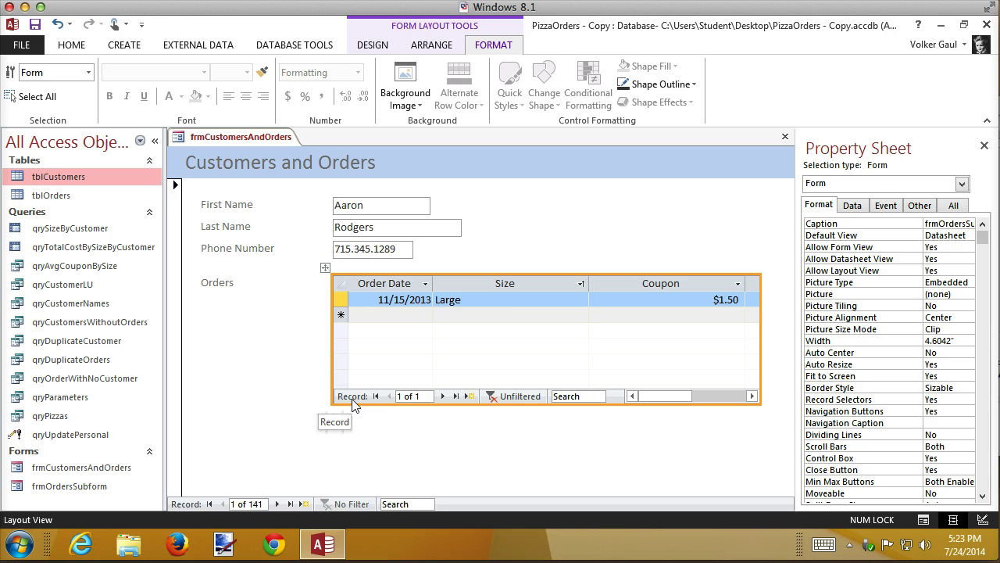
left_click(939, 424)
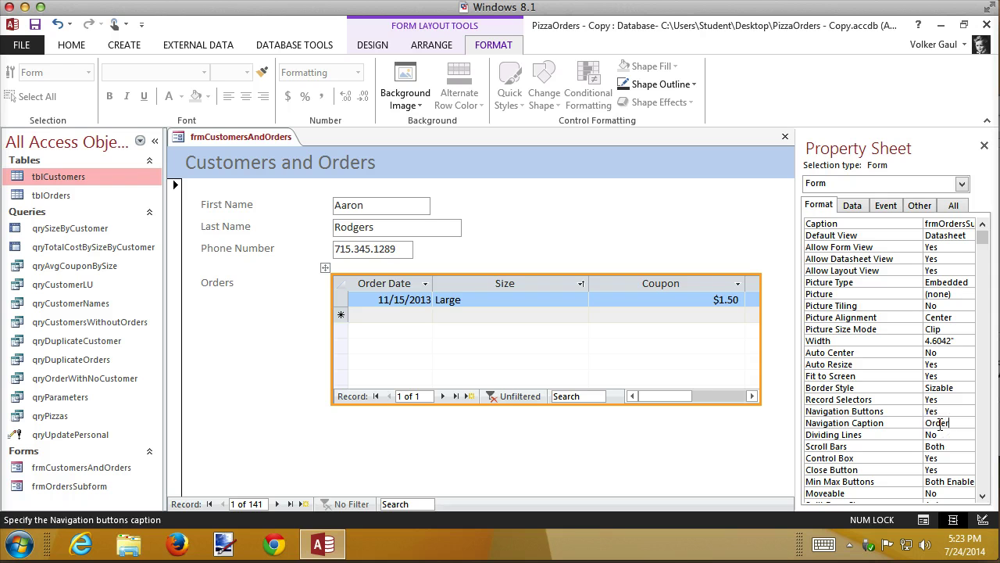
type("Order")
key("Return")
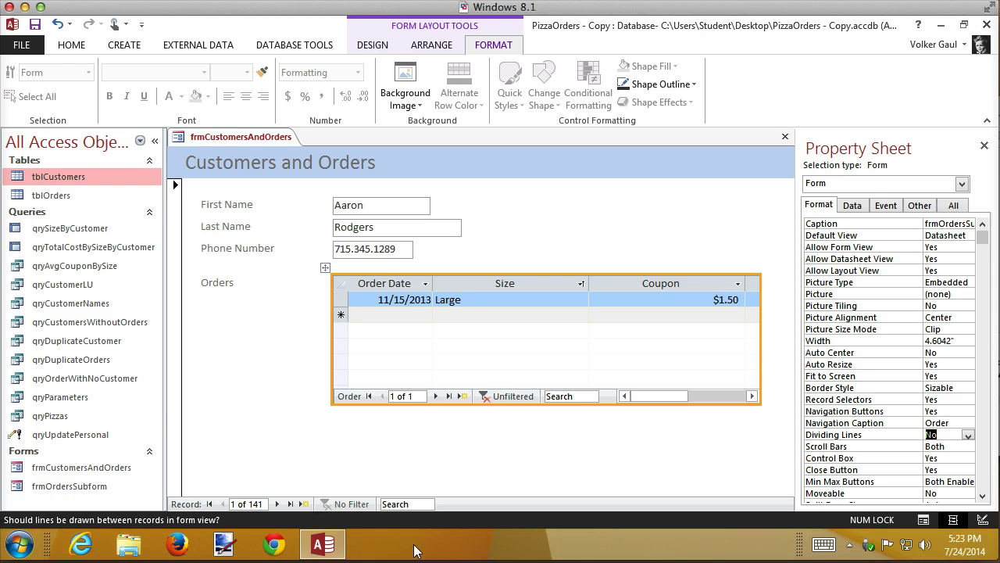
Select the main form and set its navigation caption to Customer.
left_click(187, 505)
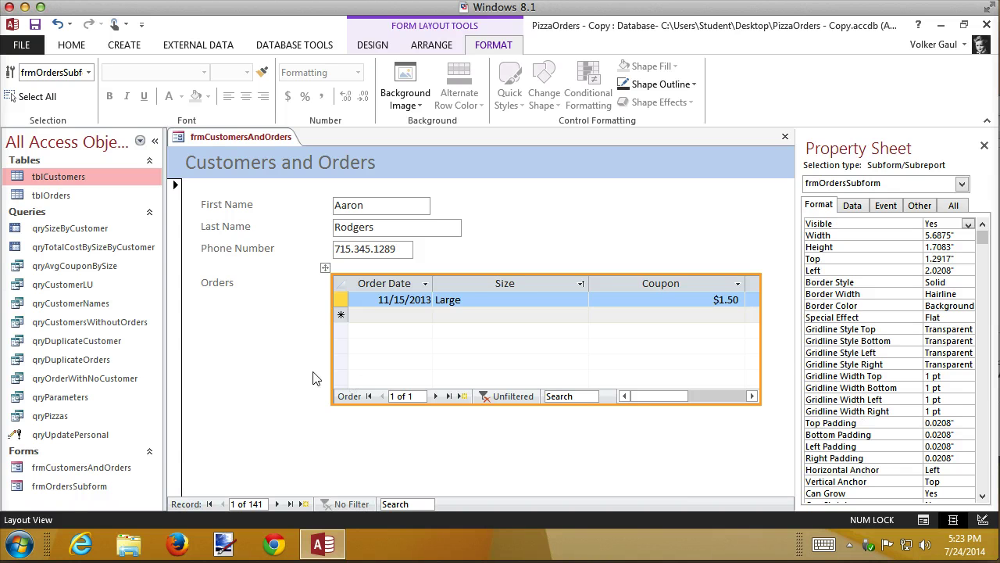
left_click(175, 384)
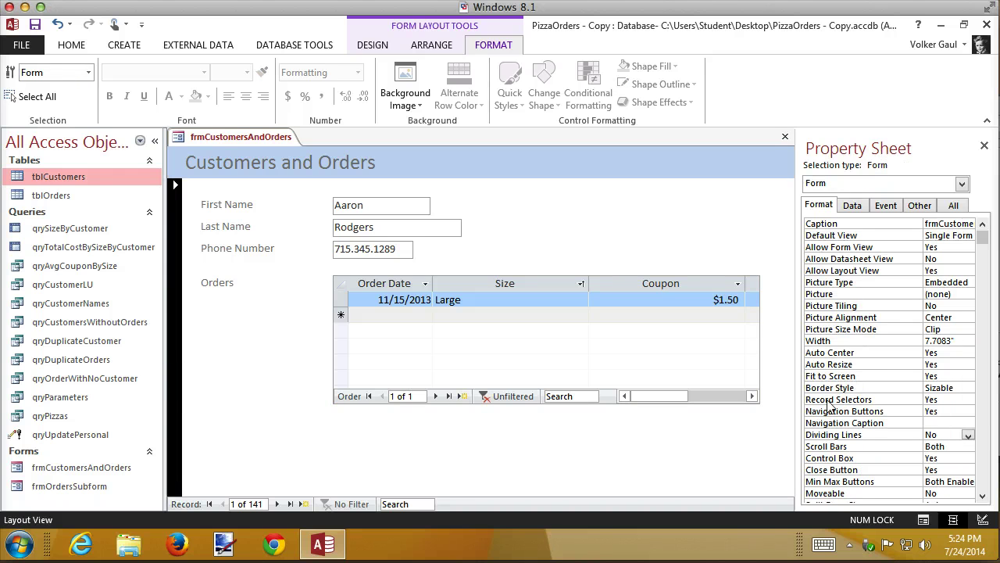
left_click(943, 422)
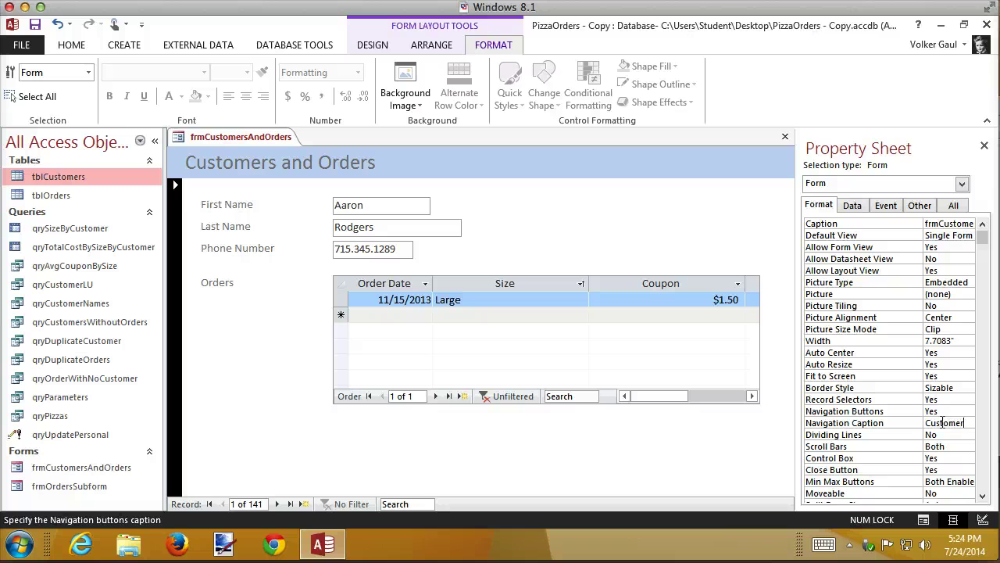
key("Return")
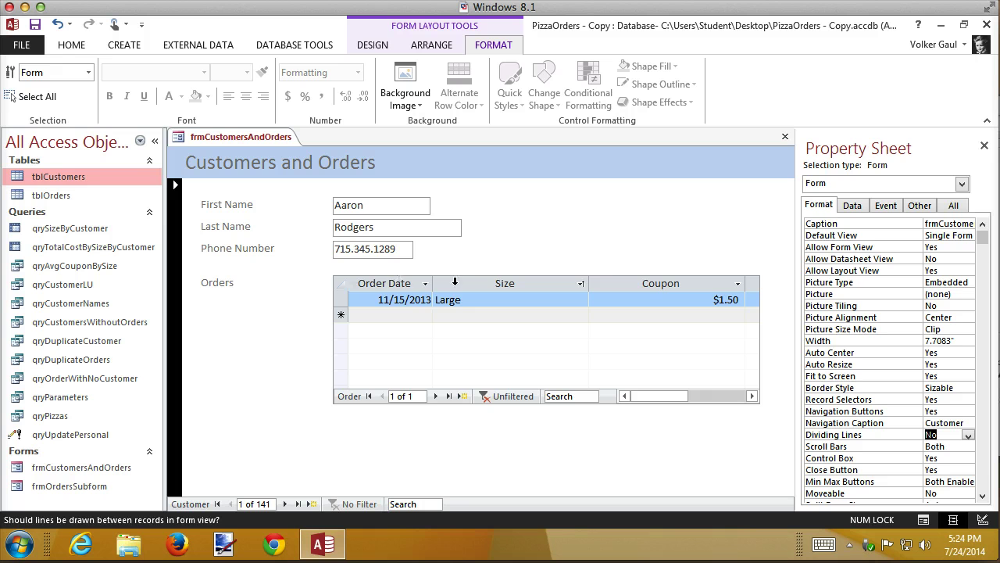
Fit all orders subform columns to their contents and narrow the subform to about 3.75 inches wide.
left_click(343, 290)
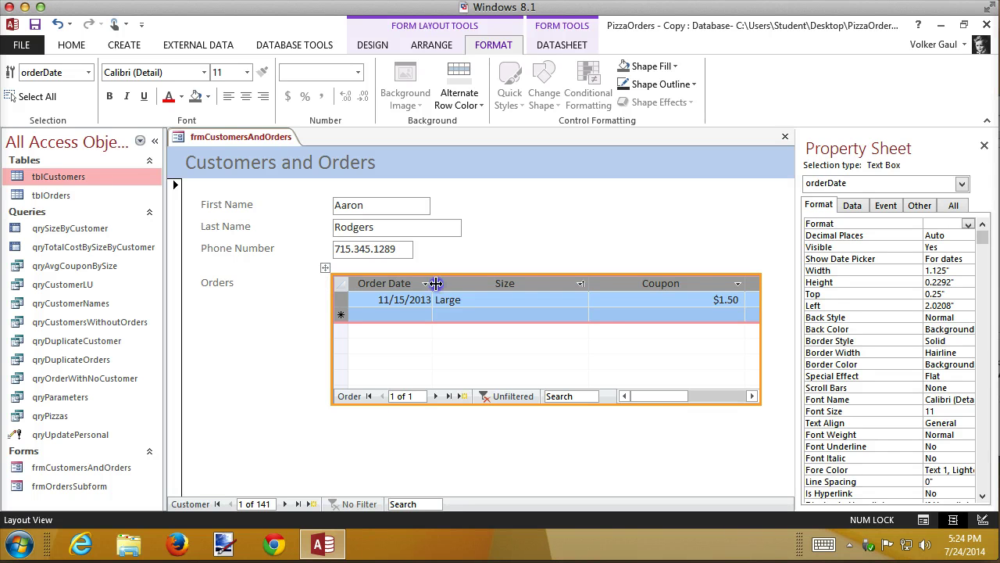
double_click(435, 283)
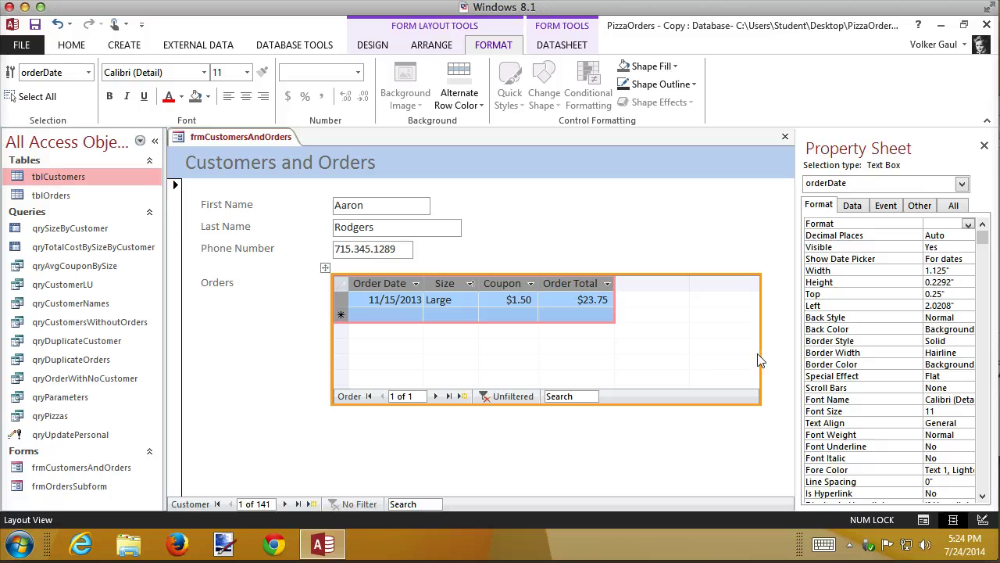
left_click_drag(761, 352, 615, 356)
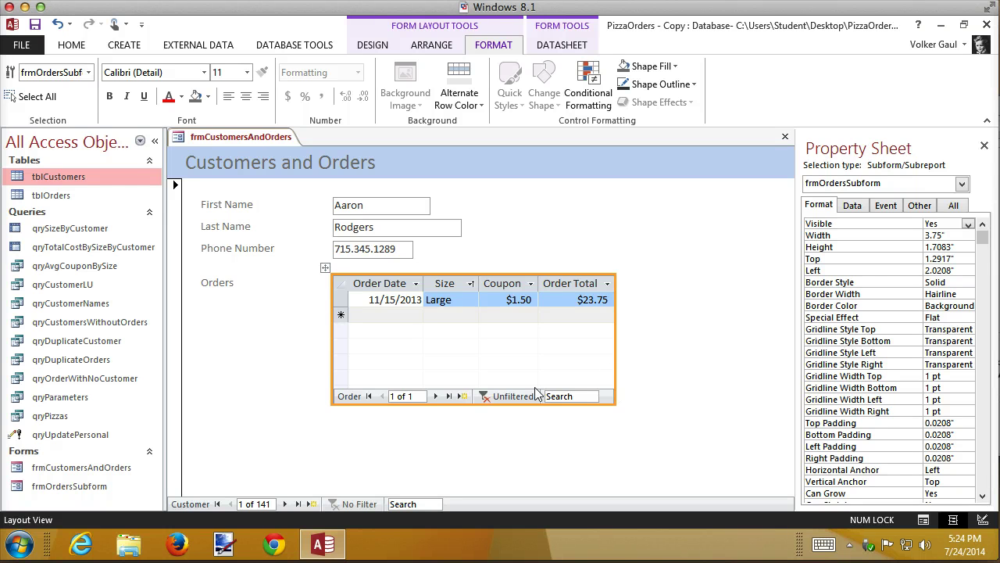
Try the orders subform at about 3.67 and 4.04 inches wide, checking the second customer's orders, and restore the width to 3.75 inches.
left_click_drag(616, 366, 609, 365)
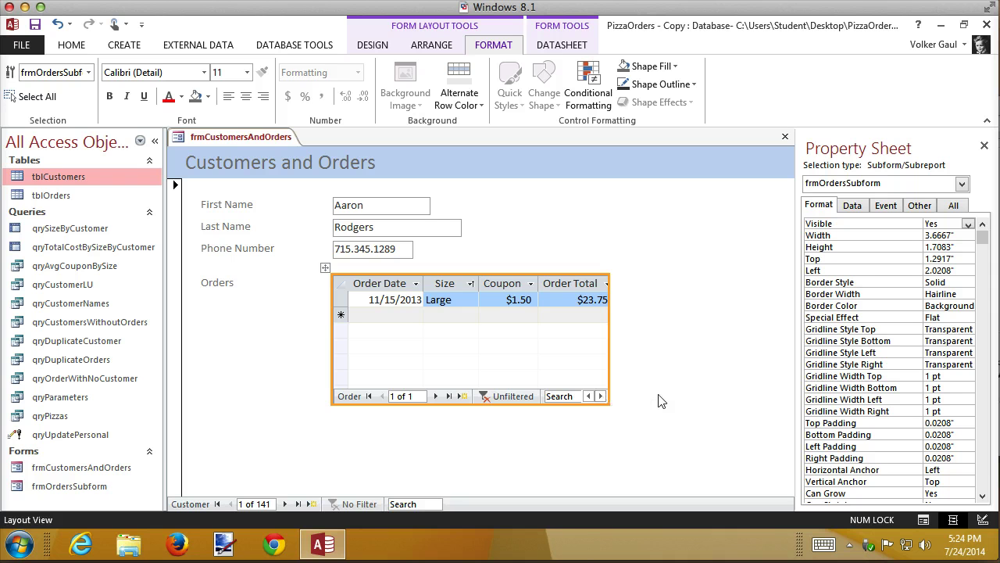
key("ctrl+z")
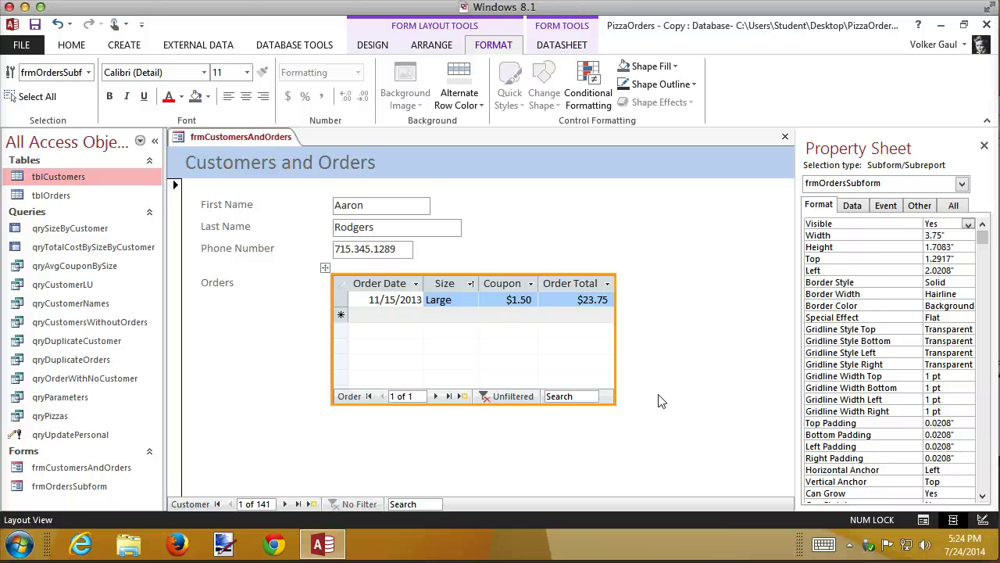
left_click(285, 504)
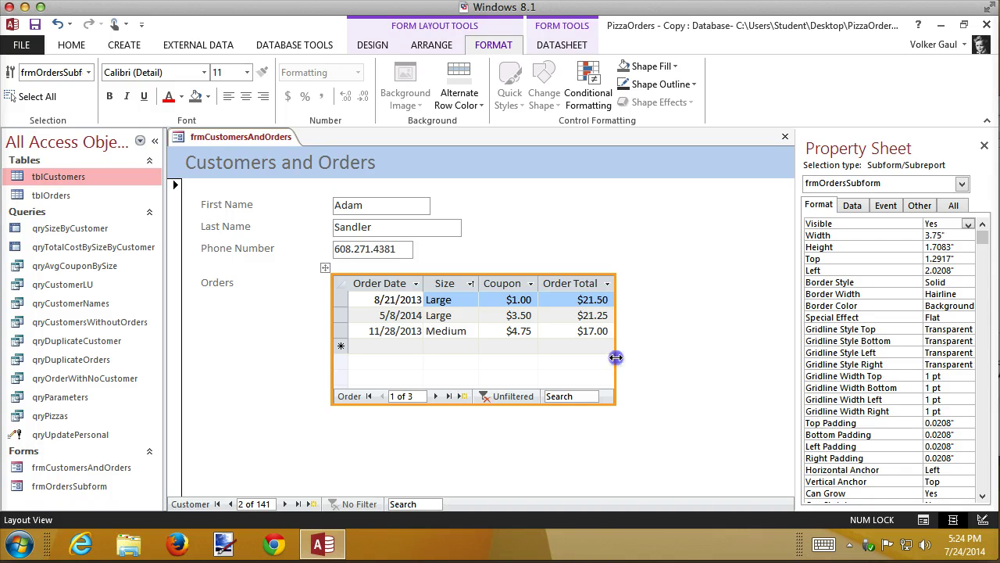
left_click_drag(616, 356, 639, 358)
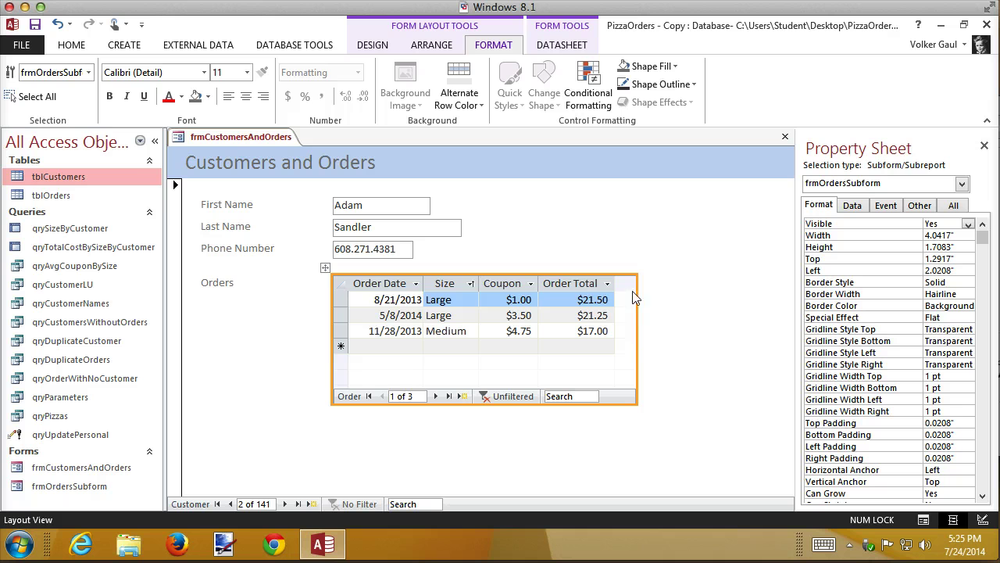
left_click(633, 320)
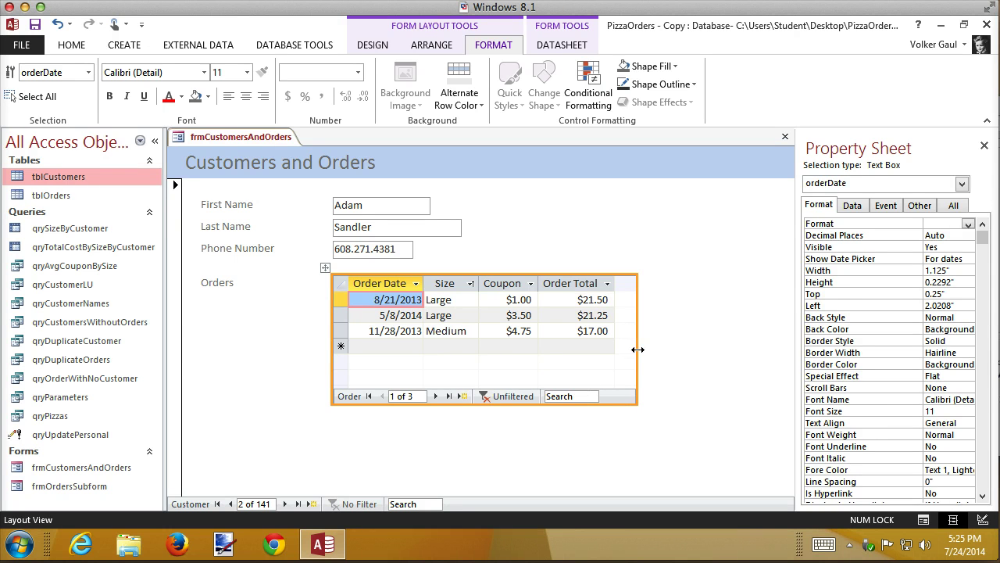
left_click_drag(638, 349, 617, 349)
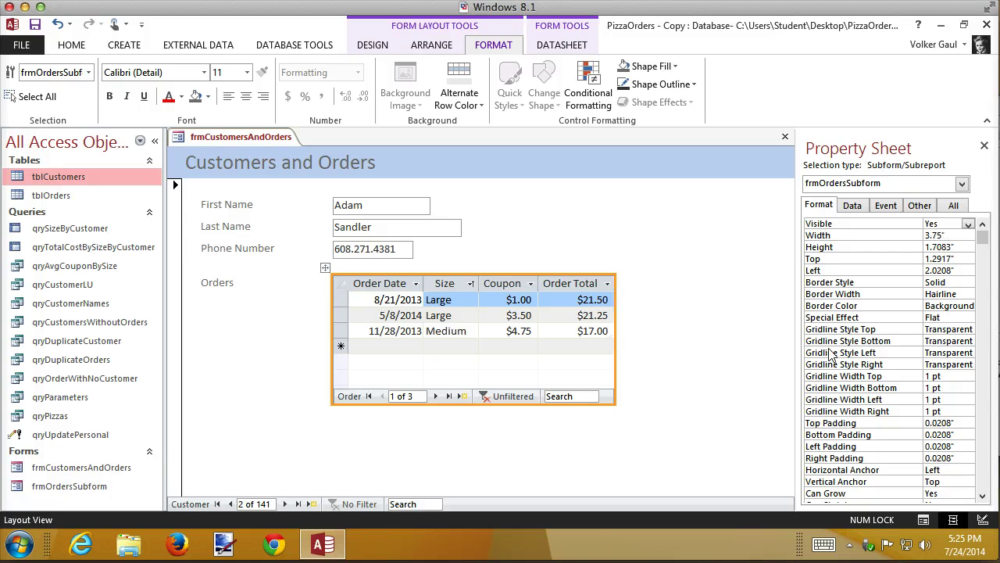
left_click(691, 275)
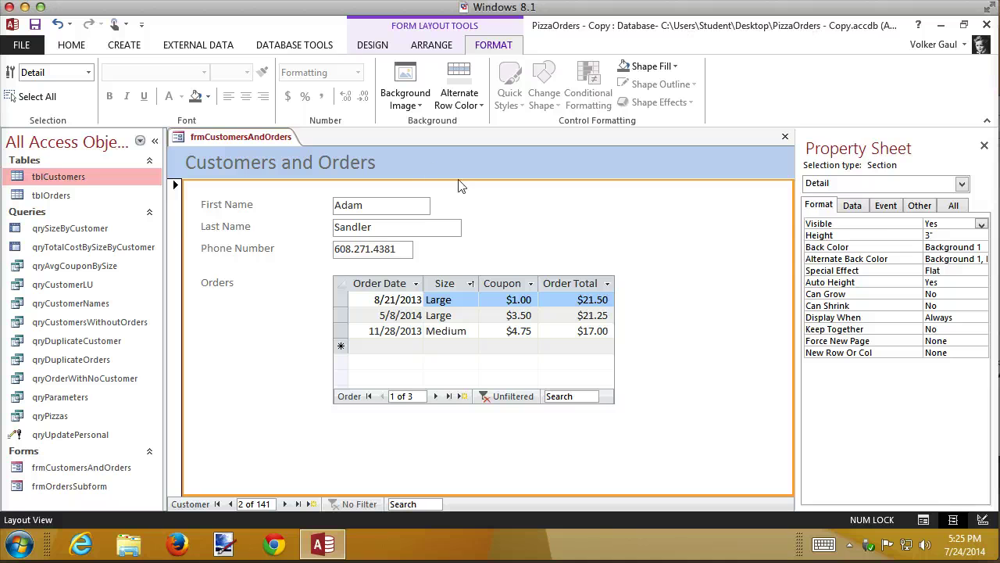
left_click(419, 166)
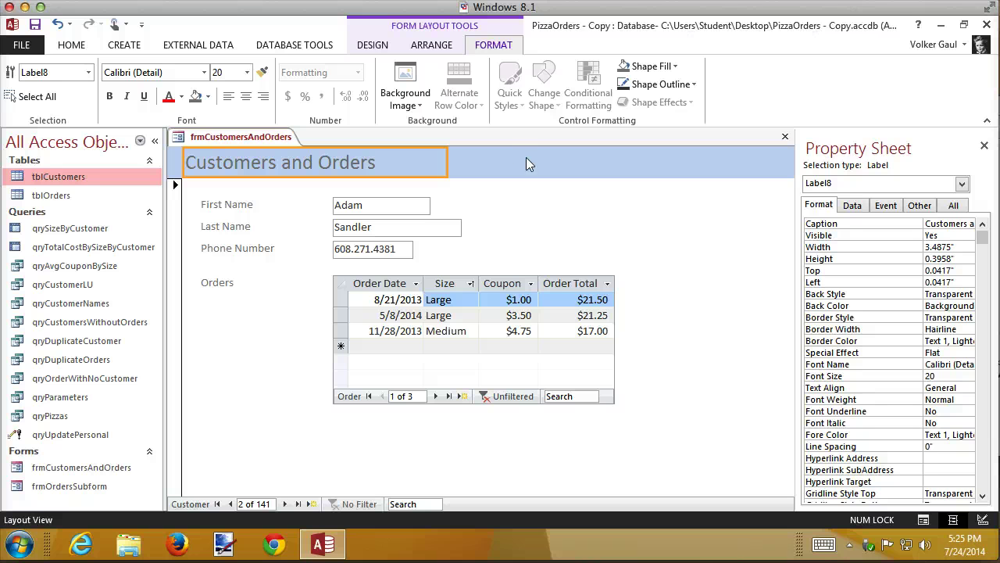
left_click(372, 44)
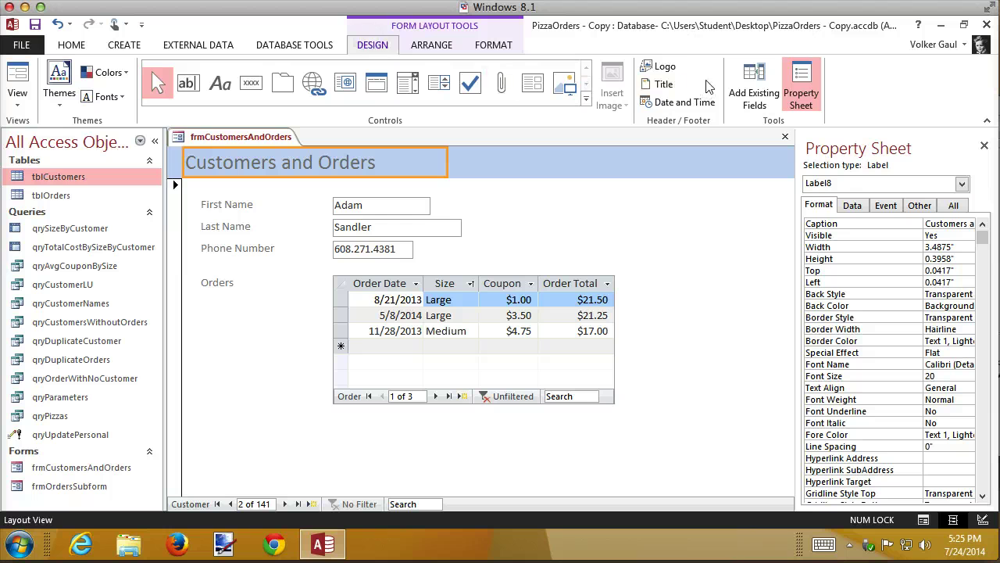
left_click(665, 67)
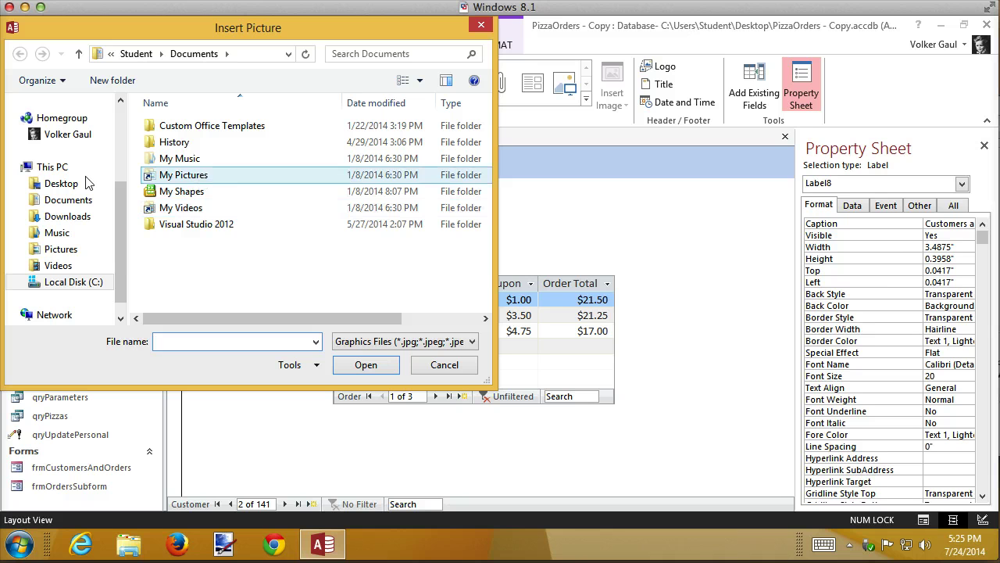
left_click(57, 188)
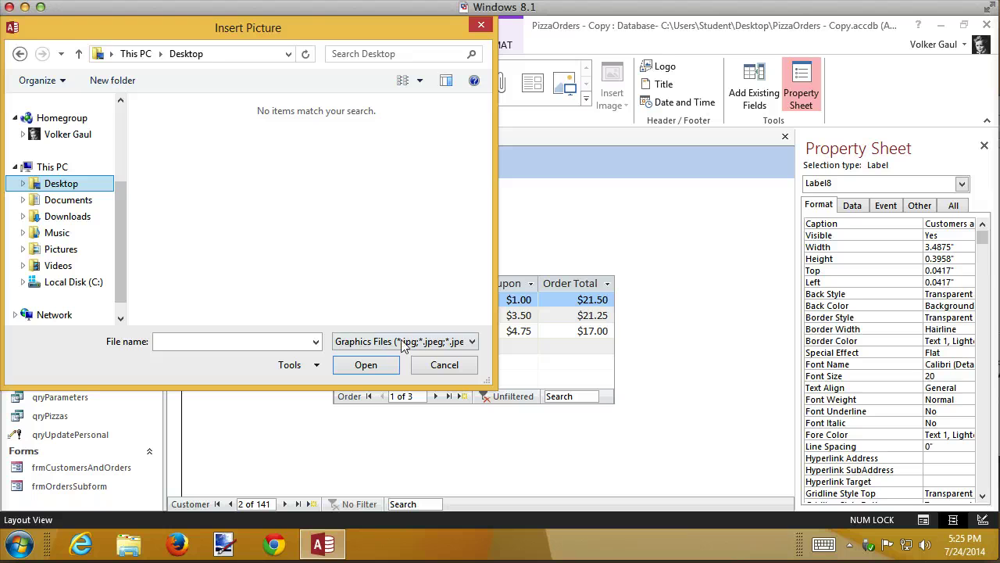
left_click_drag(266, 36, 671, 265)
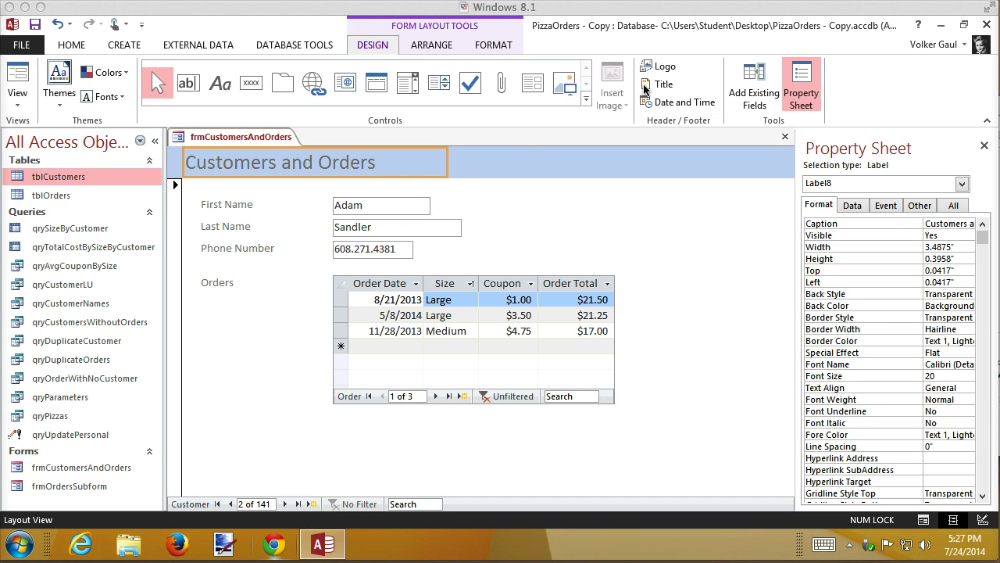
Insert pizzaMan.jpg from the Desktop as the form header's logo and remove the logo's control layout.
left_click(666, 67)
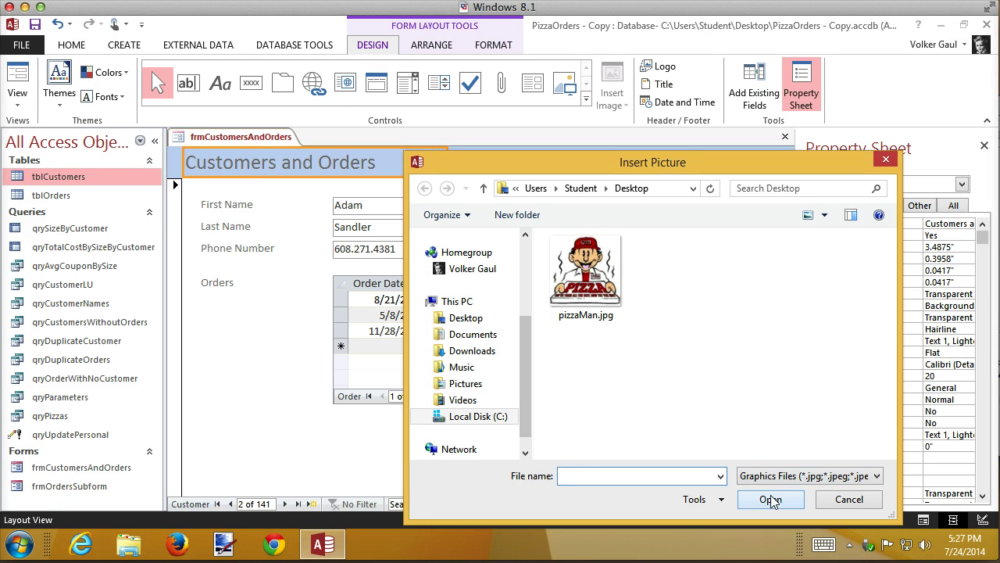
double_click(614, 296)
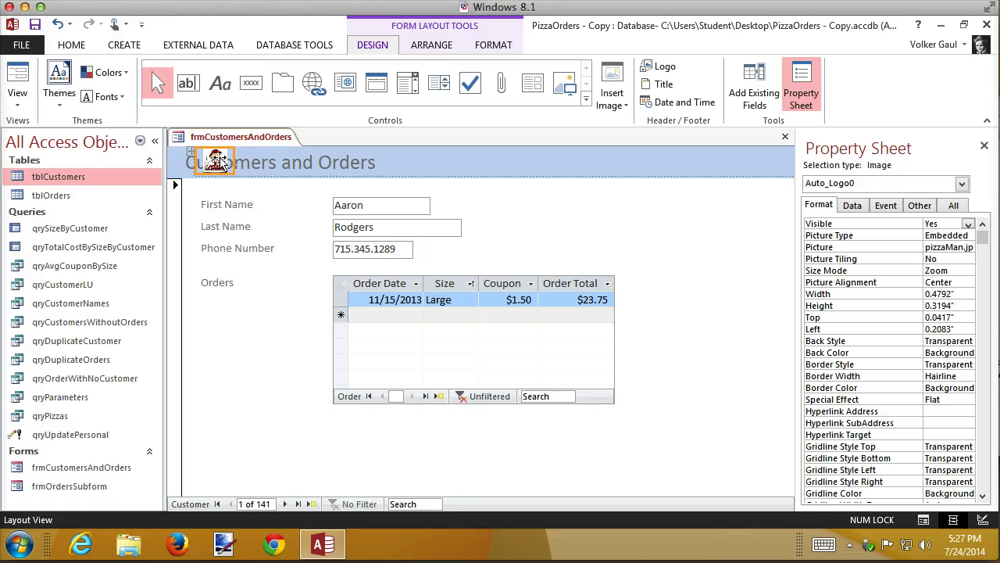
left_click_drag(219, 160, 338, 162)
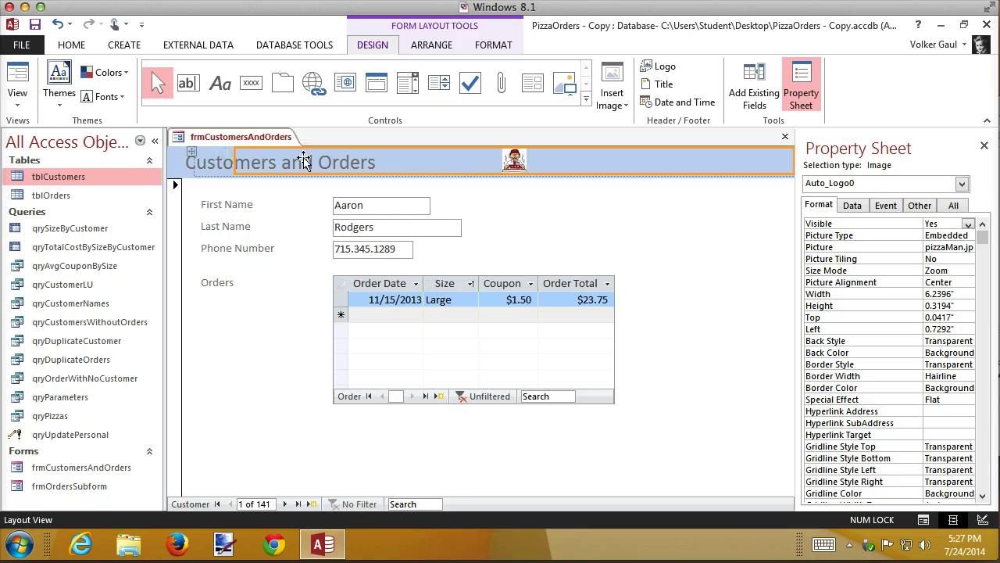
right_click(516, 162)
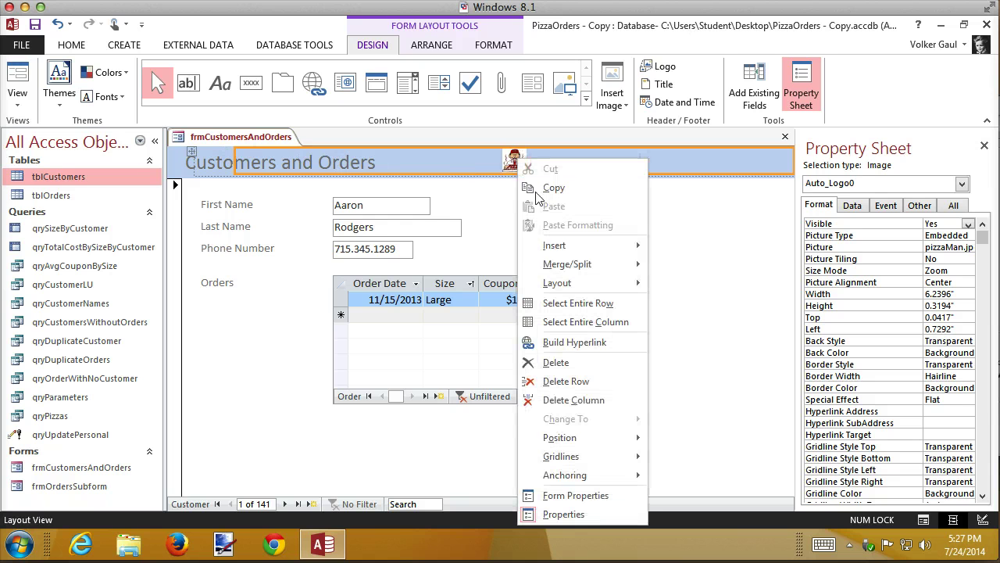
mouse_move(584, 281)
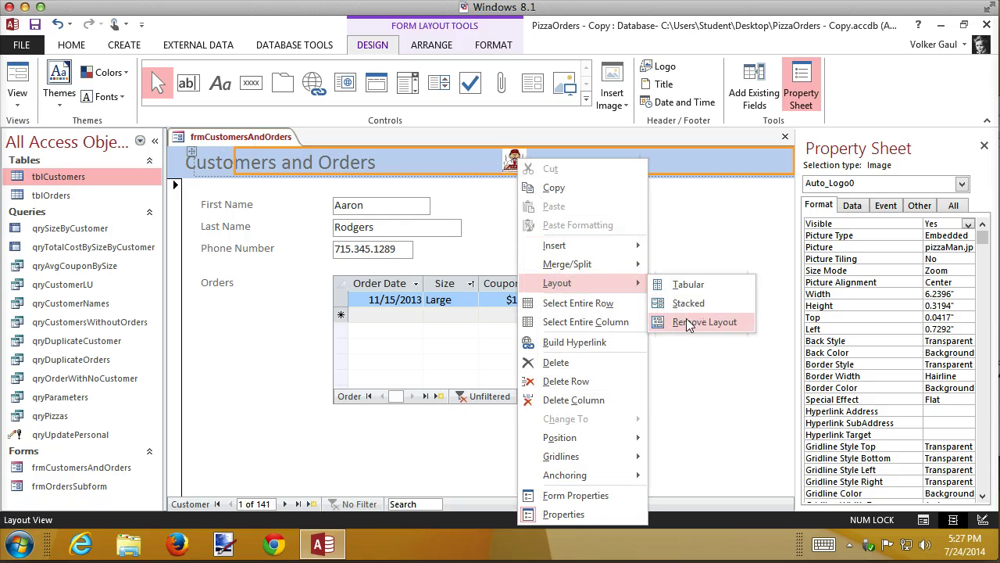
left_click(695, 322)
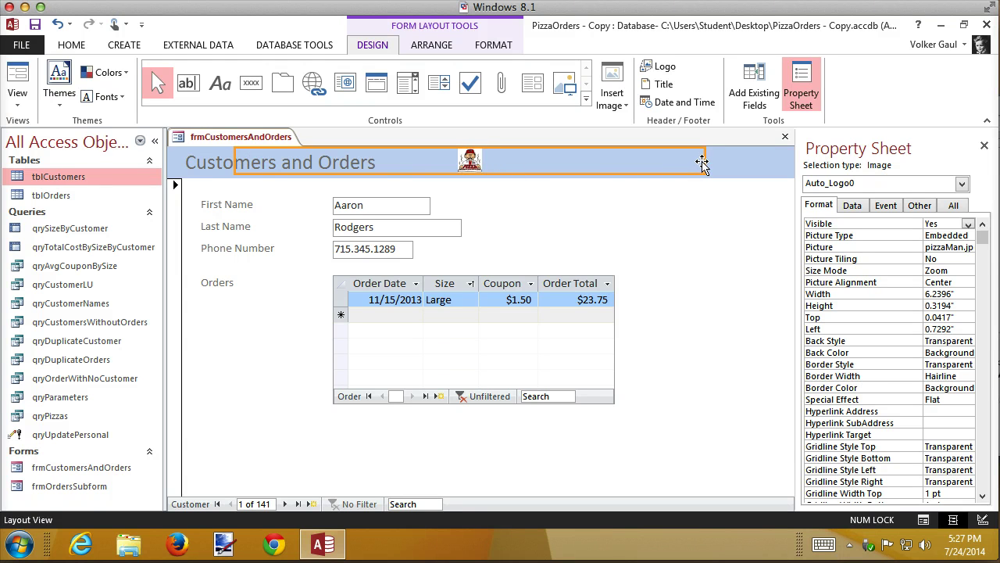
Resize the logo to about 0.6 inches high and place it just after the Customers and Orders title.
left_click_drag(703, 162, 449, 183)
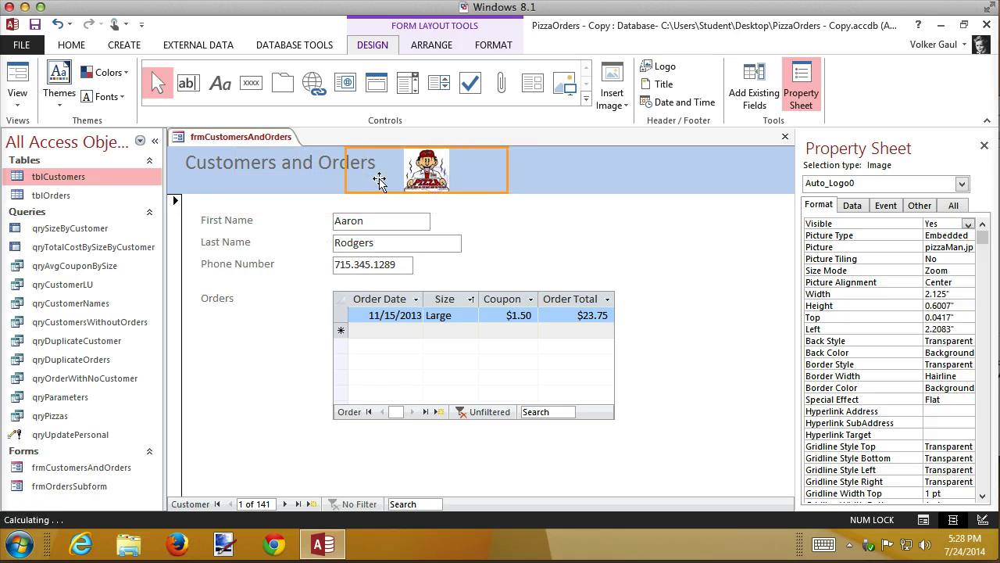
left_click_drag(346, 176, 407, 173)
left_click(540, 179)
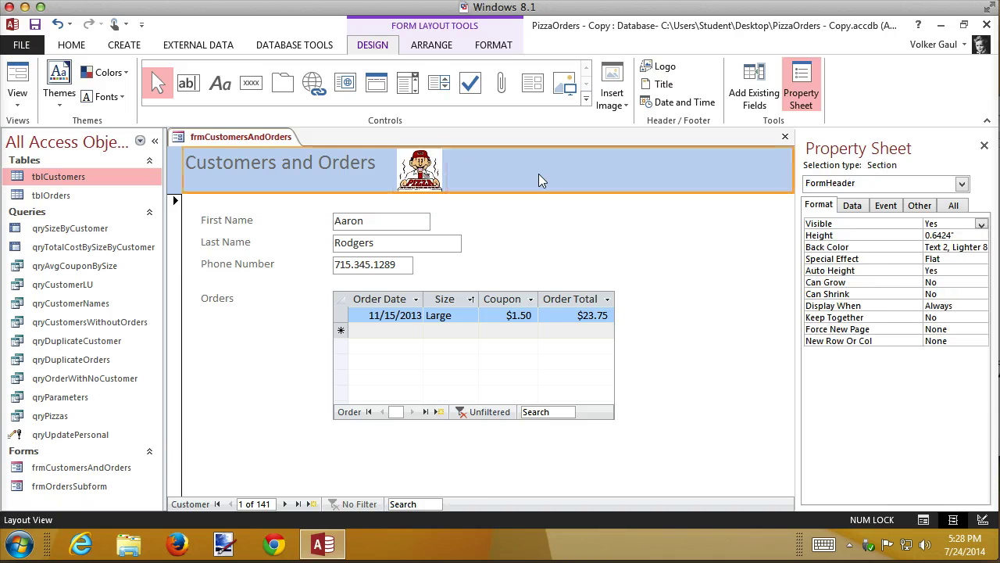
left_click(736, 237)
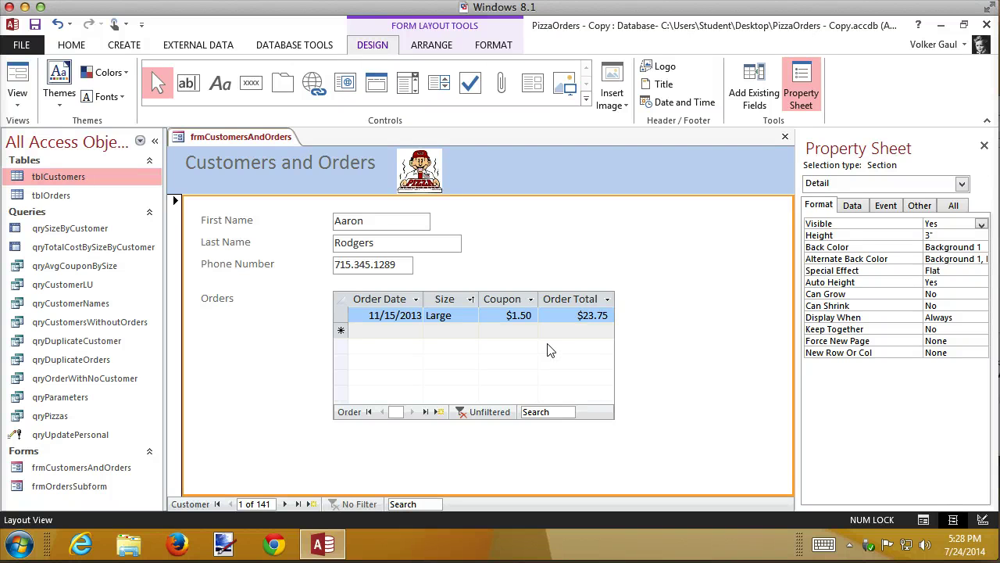
left_click(585, 99)
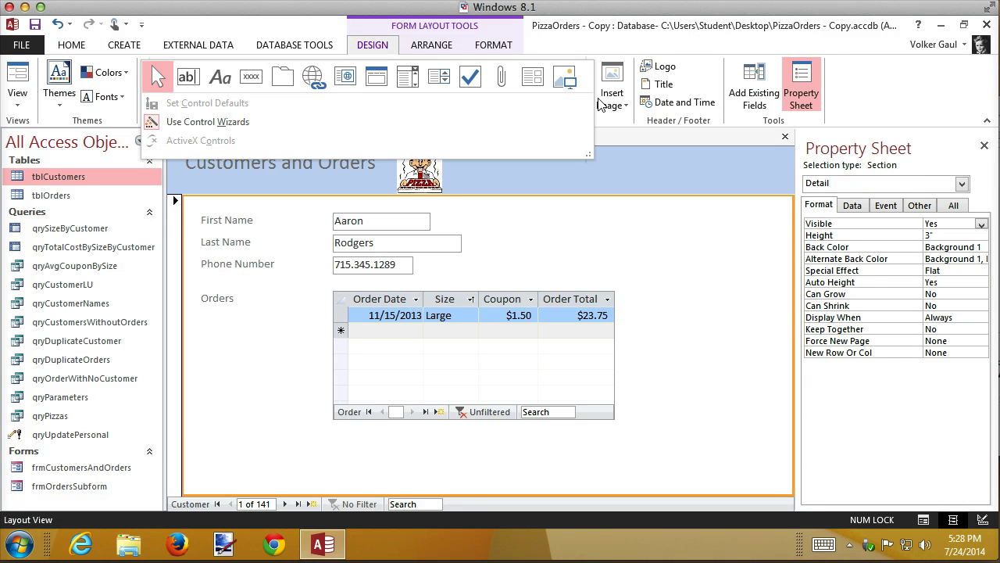
left_click(572, 49)
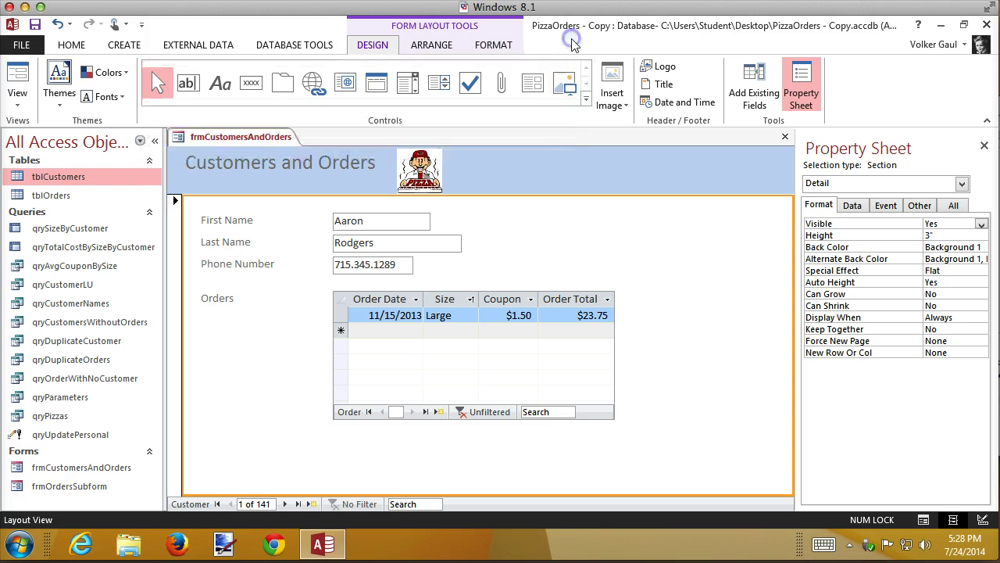
left_click(586, 100)
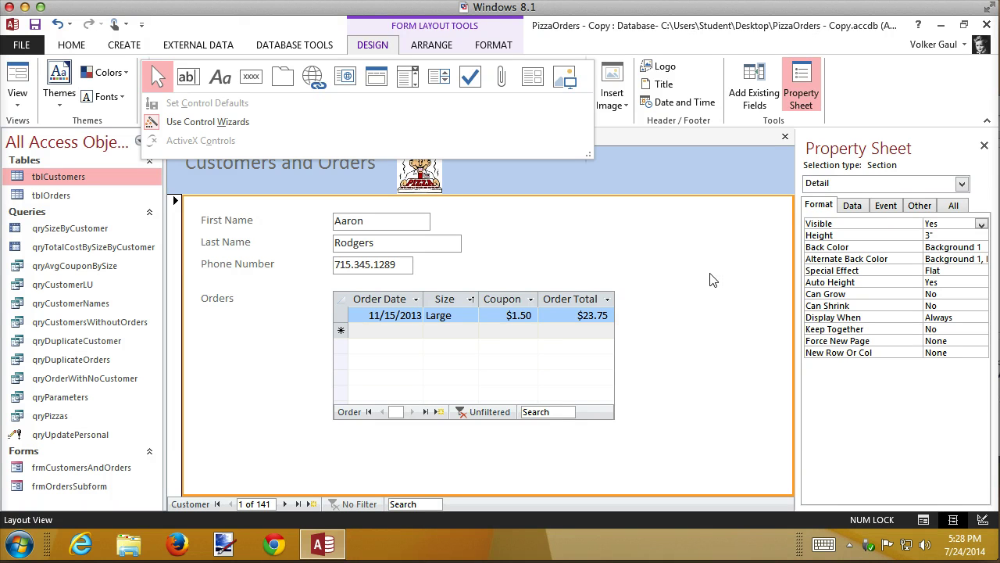
left_click(888, 72)
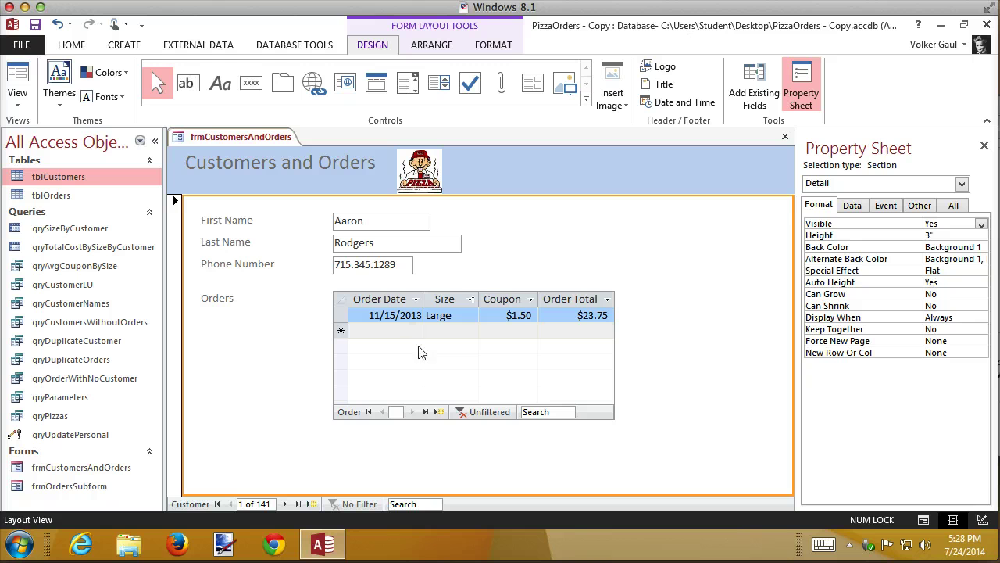
Save and close the frmCustomersAndOrders form.
left_click(35, 25)
left_click(785, 137)
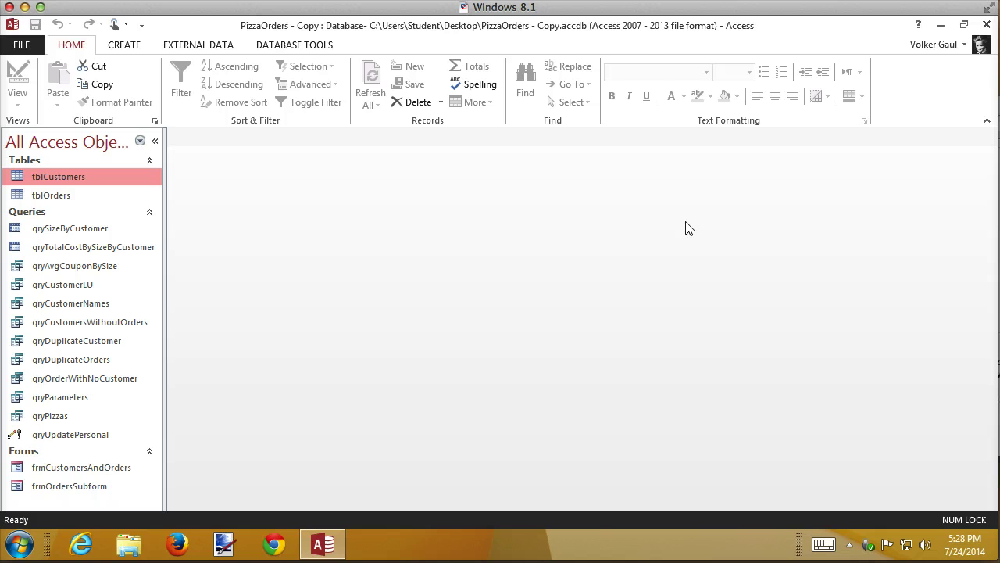
Start a report with the Report Wizard and include all tblCustomers fields except customerID.
left_click(121, 45)
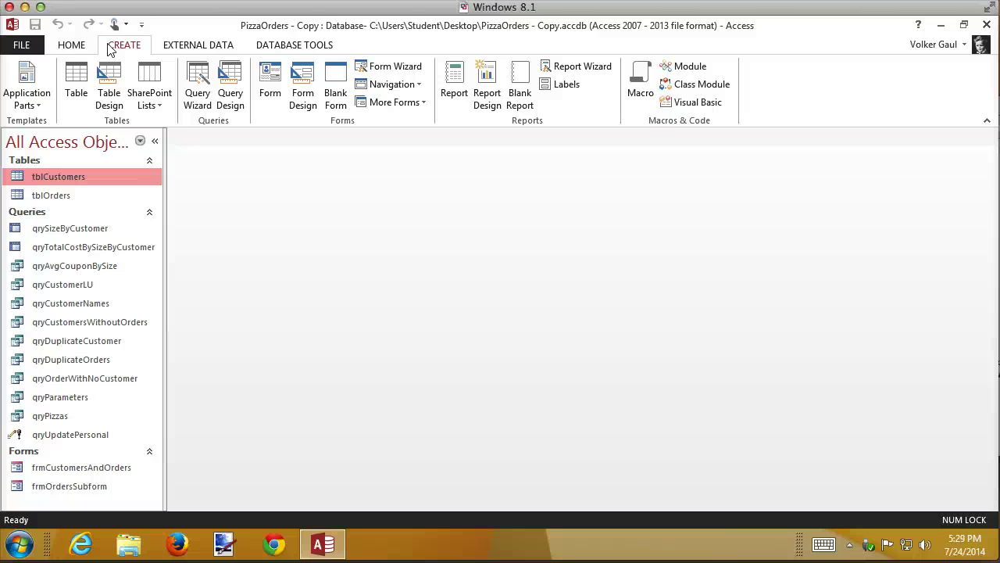
left_click(598, 69)
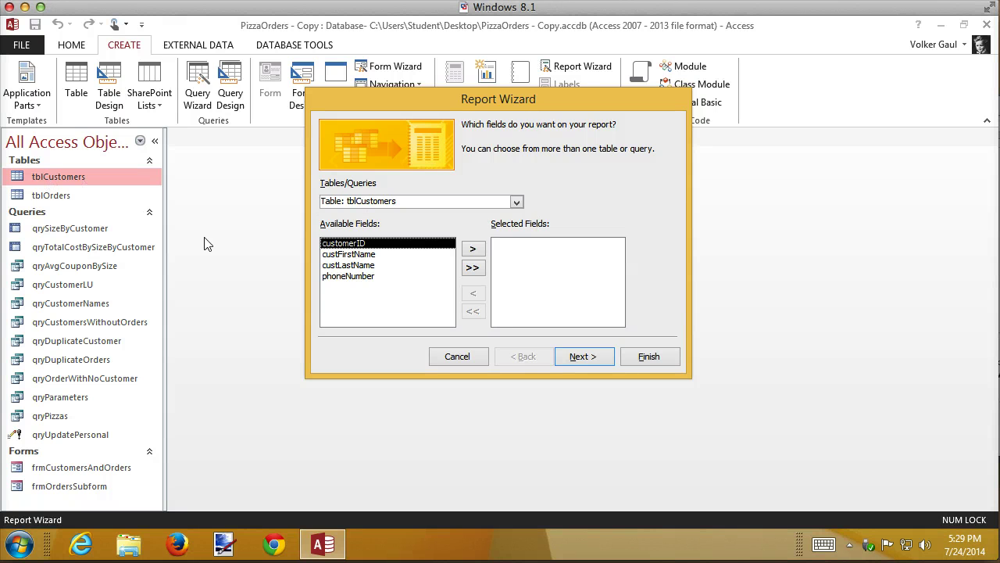
left_click(474, 268)
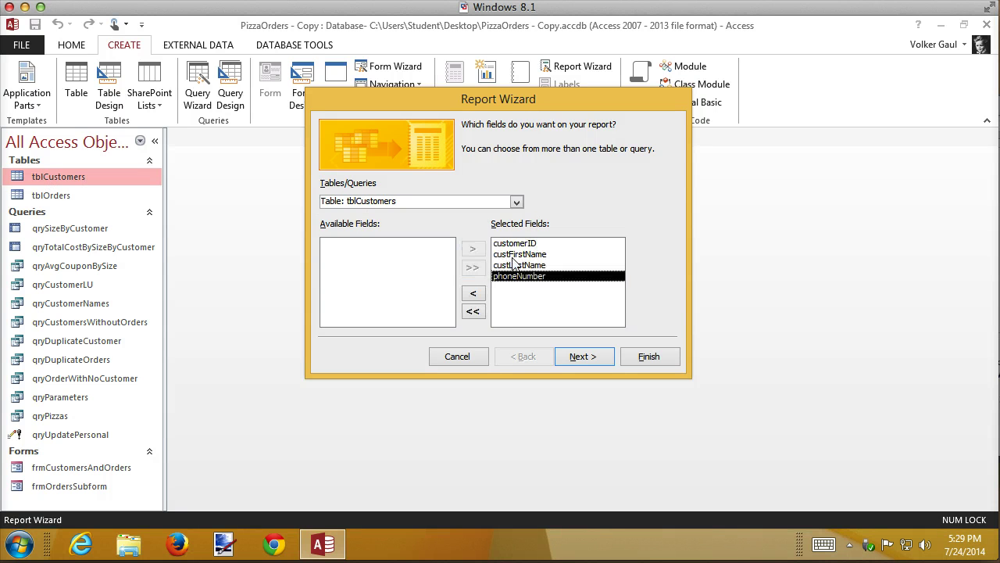
left_click(517, 243)
left_click(474, 293)
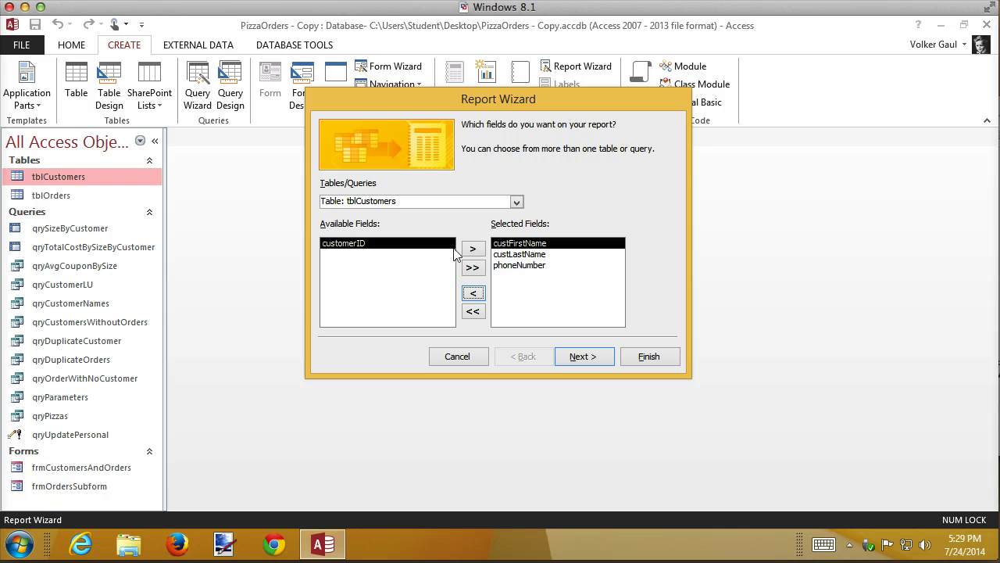
Add orderDate, size, soda, cheeseSticks, coupon and orderTotal from tblOrders after phoneNumber, and view the report data by tblCustomers.
left_click(538, 270)
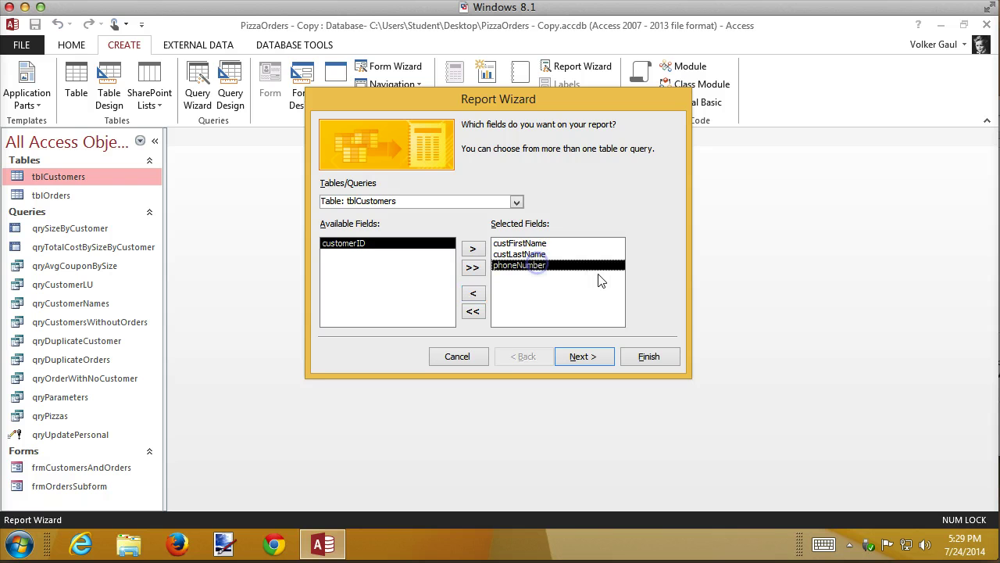
left_click(516, 202)
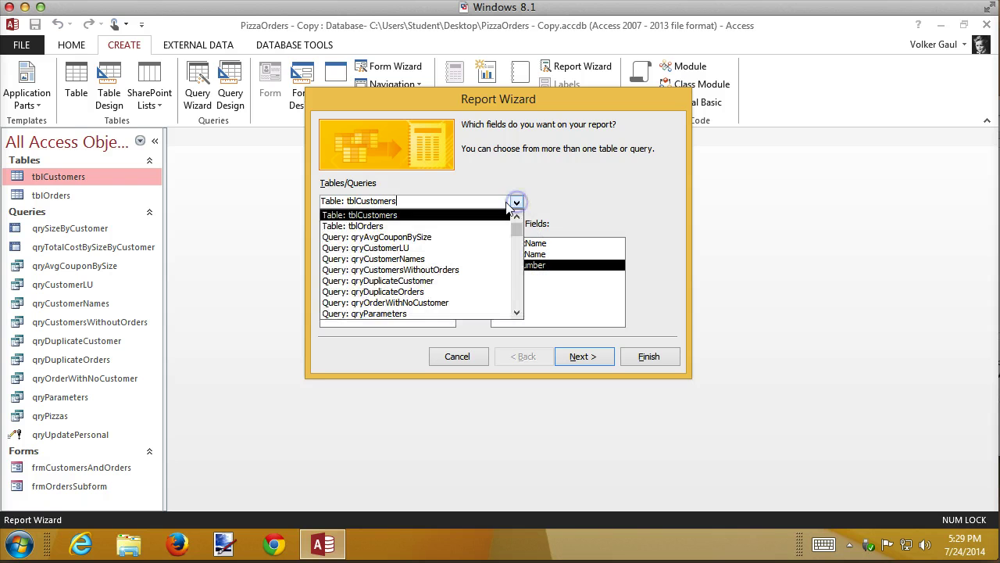
left_click(364, 225)
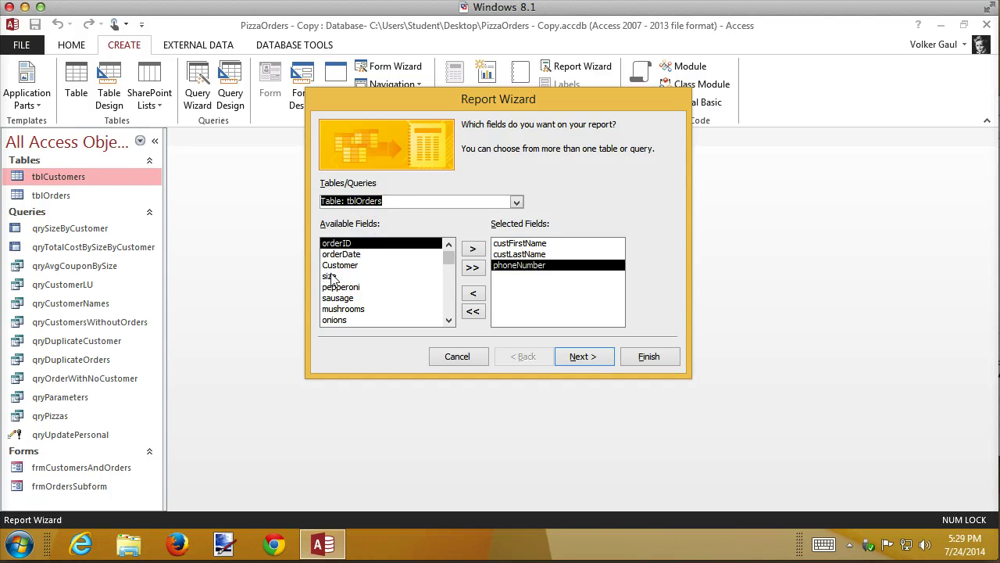
double_click(349, 255)
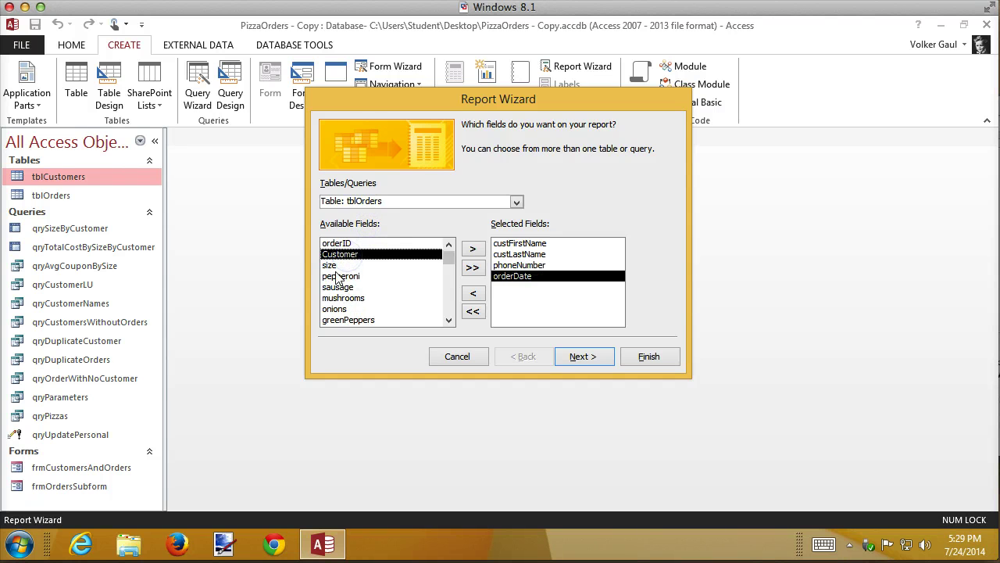
double_click(331, 264)
left_click_drag(450, 263, 448, 311)
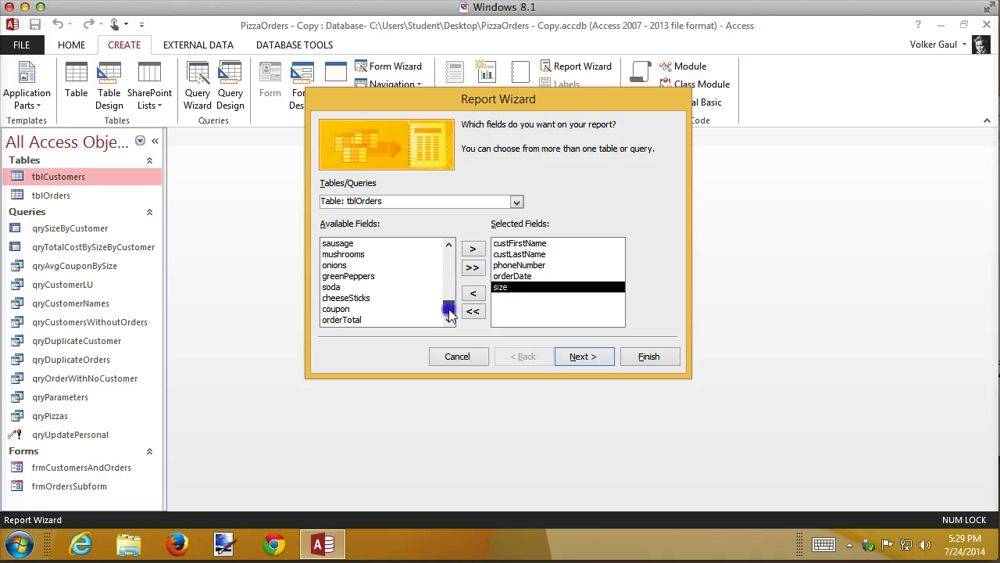
double_click(339, 288)
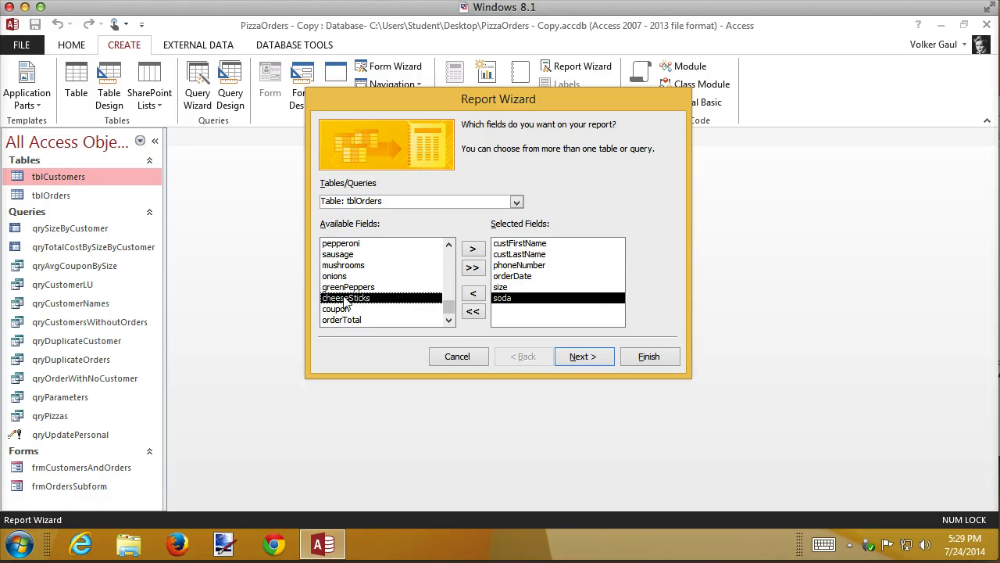
double_click(344, 298)
double_click(344, 309)
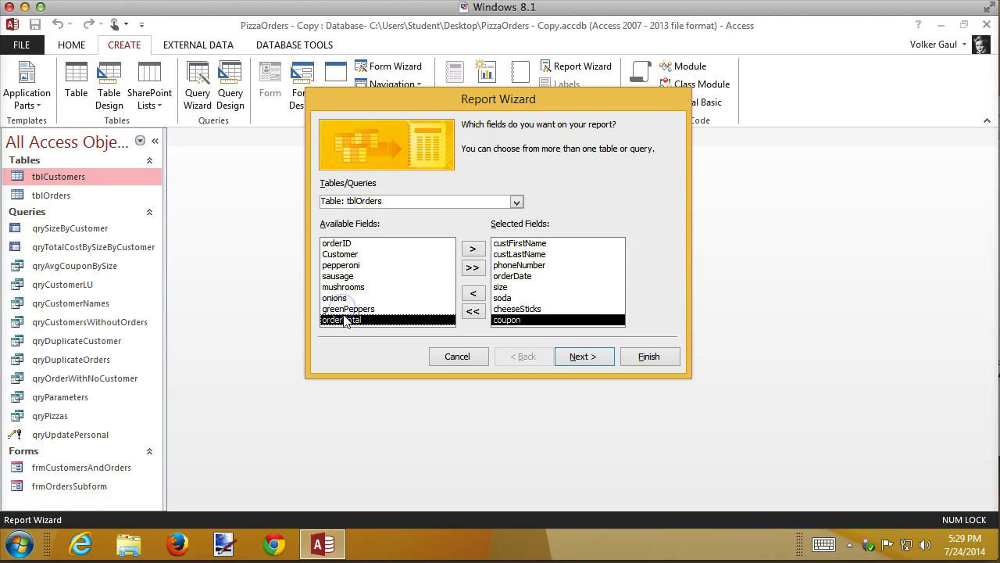
double_click(346, 320)
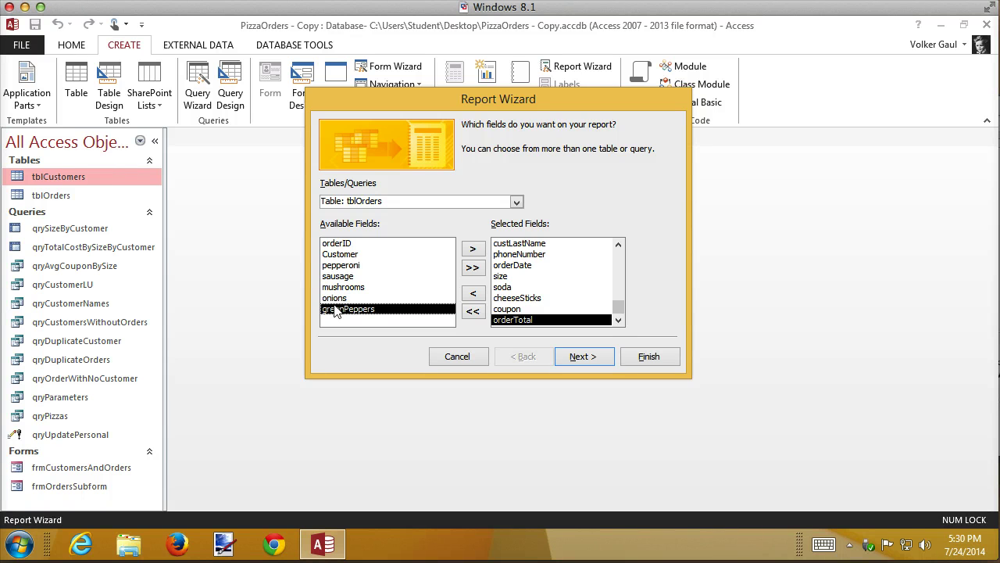
left_click(593, 357)
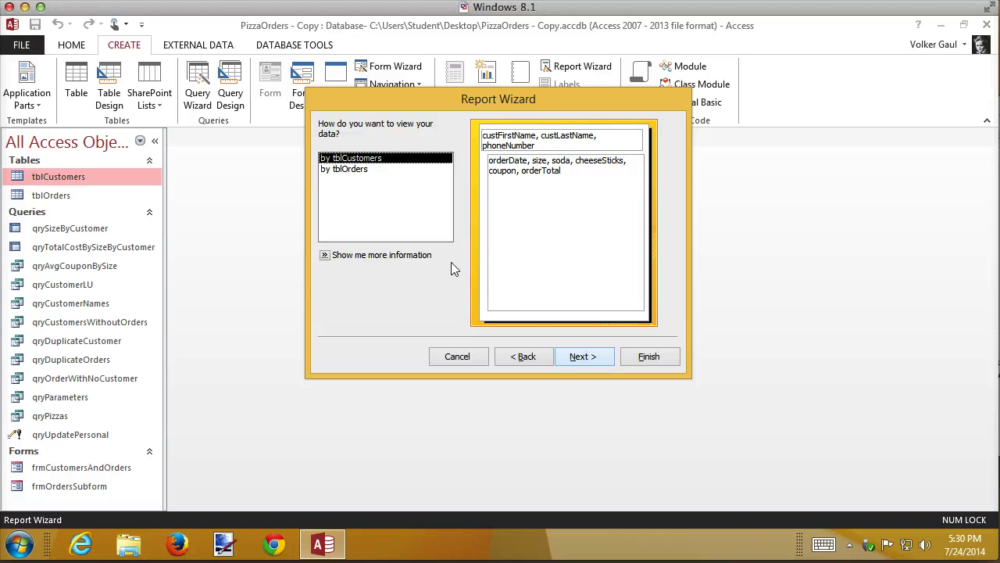
left_click(588, 351)
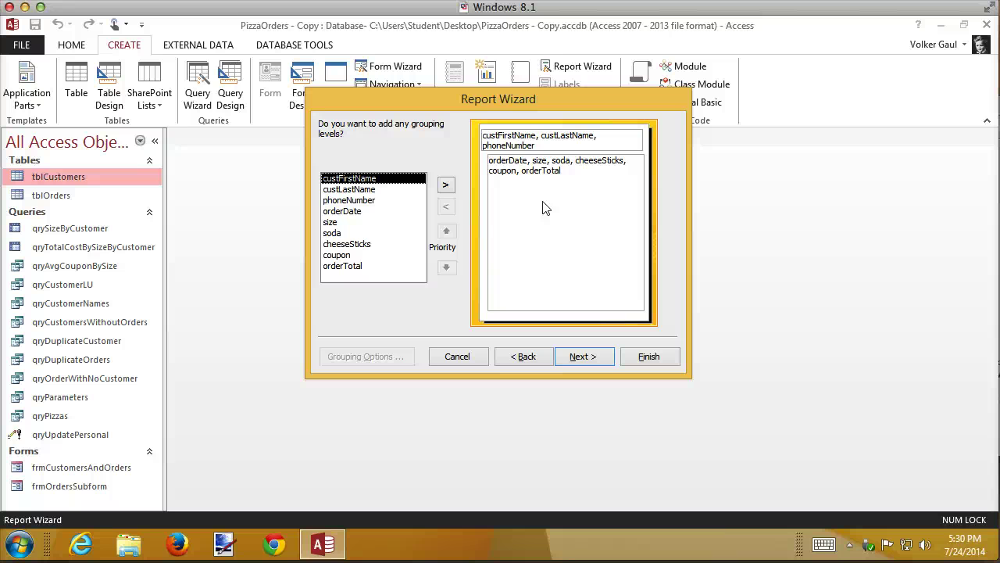
Try size as an additional grouping level for the report and remove it.
left_click(331, 222)
left_click(445, 185)
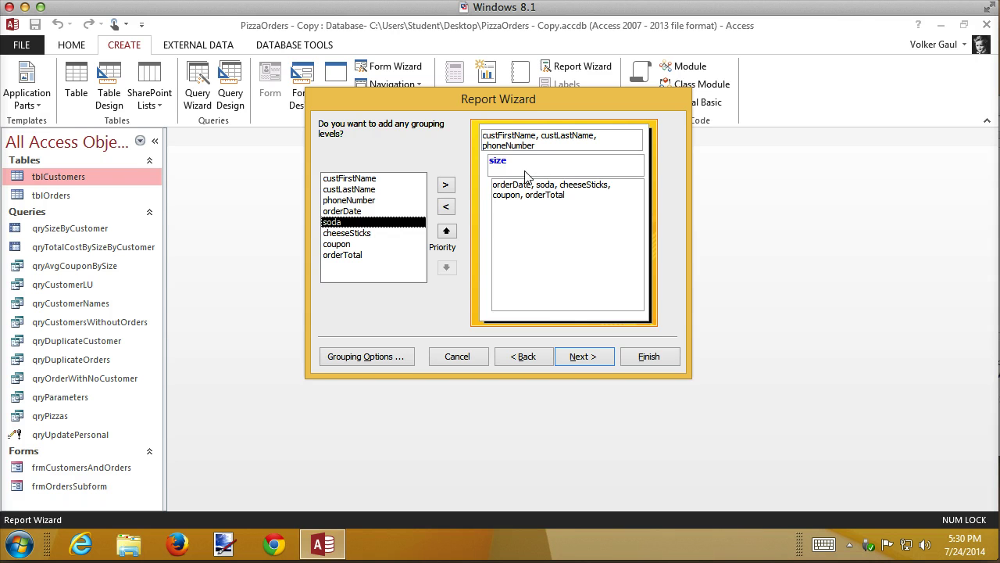
left_click(446, 206)
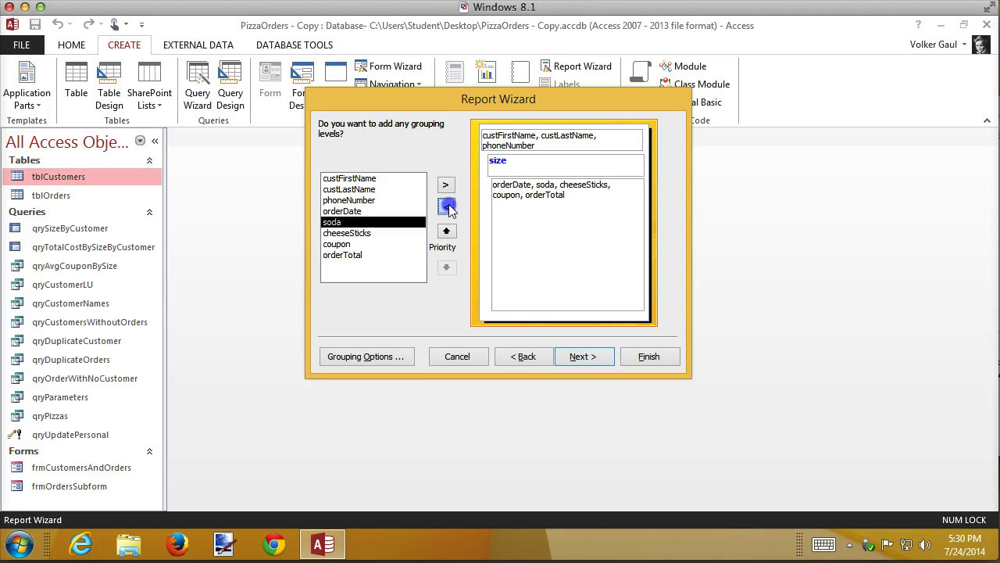
Continue without extra grouping and sort the detail records by orderDate in descending order.
left_click(587, 357)
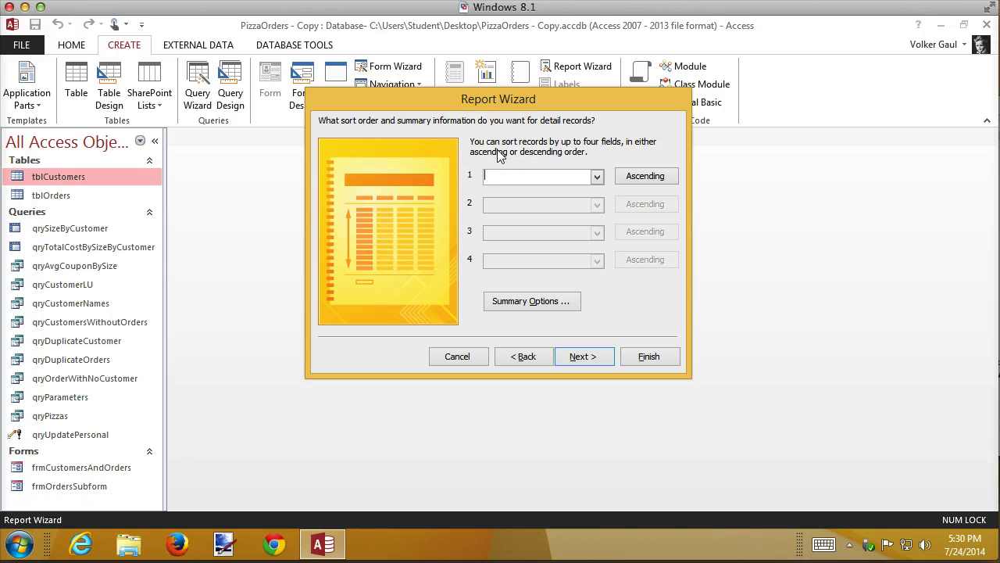
left_click(598, 177)
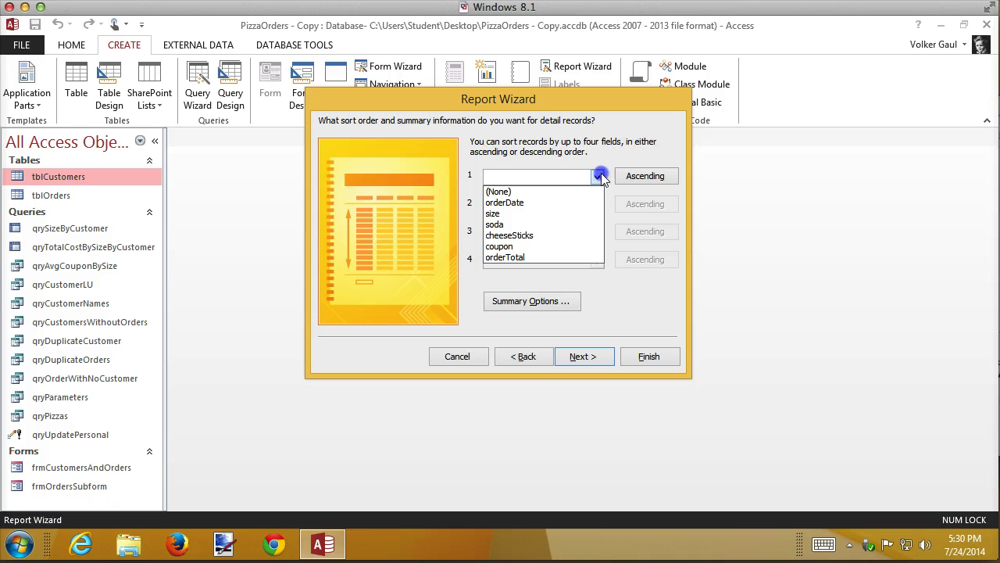
left_click(532, 204)
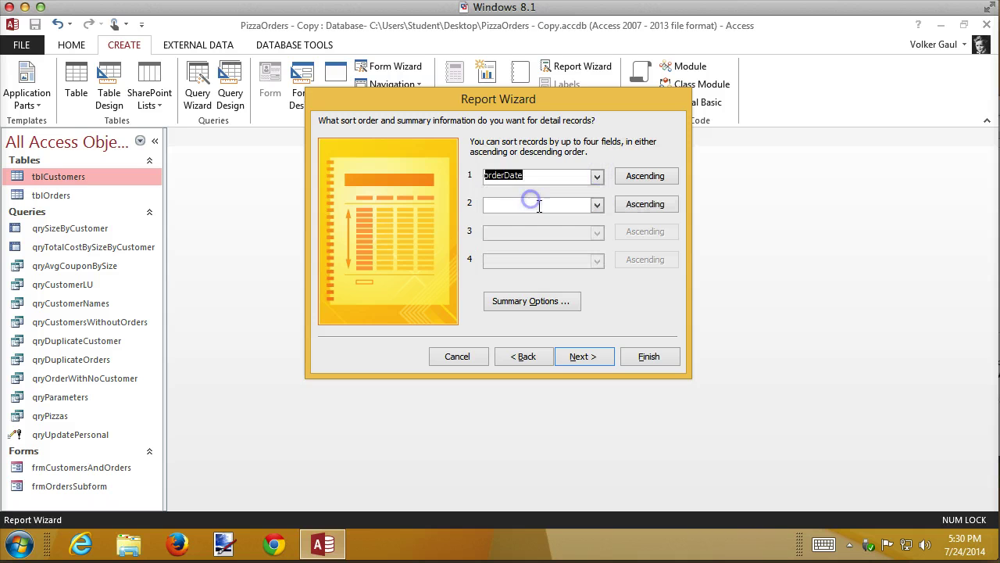
left_click(642, 177)
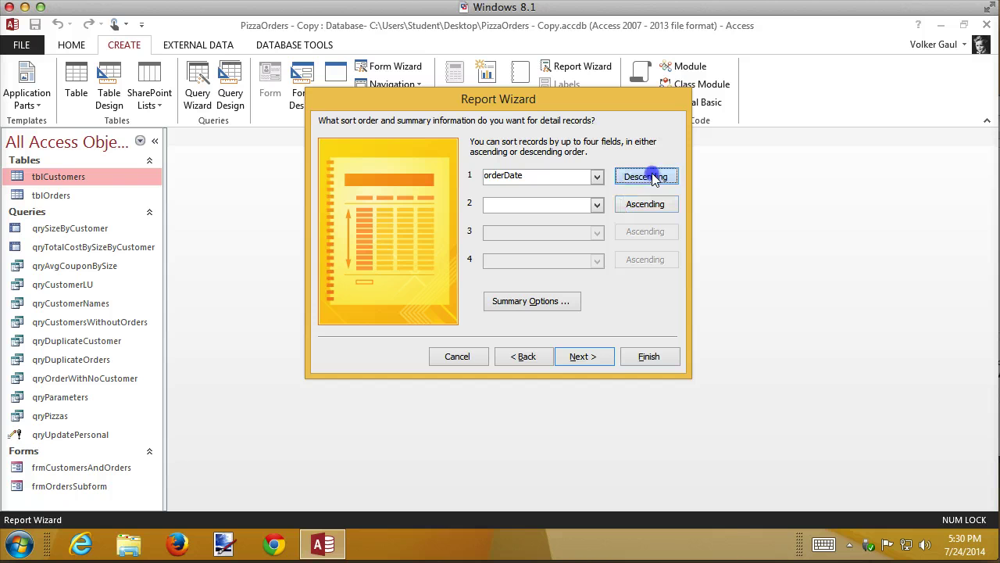
left_click(653, 178)
left_click(655, 180)
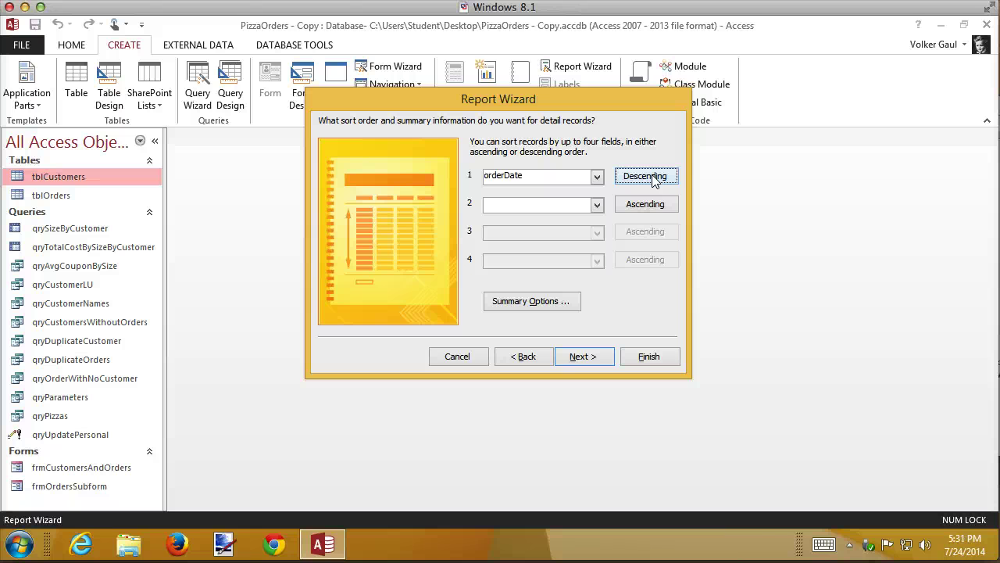
Set the report's summary options to sum cheeseSticks and orderTotal and average coupon, showing detail and summary.
left_click(520, 305)
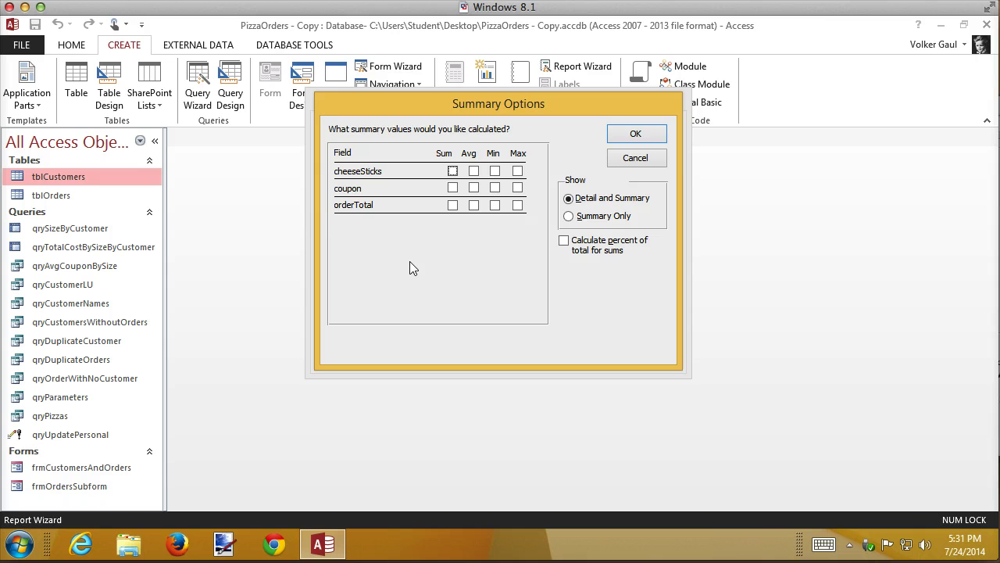
left_click(452, 171)
left_click(452, 188)
left_click(452, 204)
left_click(453, 187)
left_click(472, 187)
left_click(634, 136)
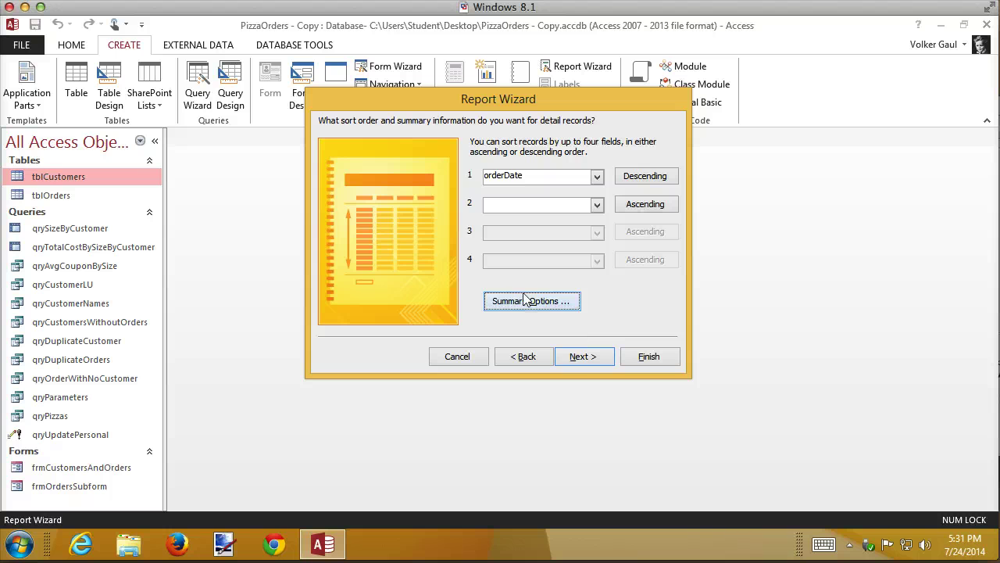
Give the report the Outline layout in portrait orientation.
left_click(582, 357)
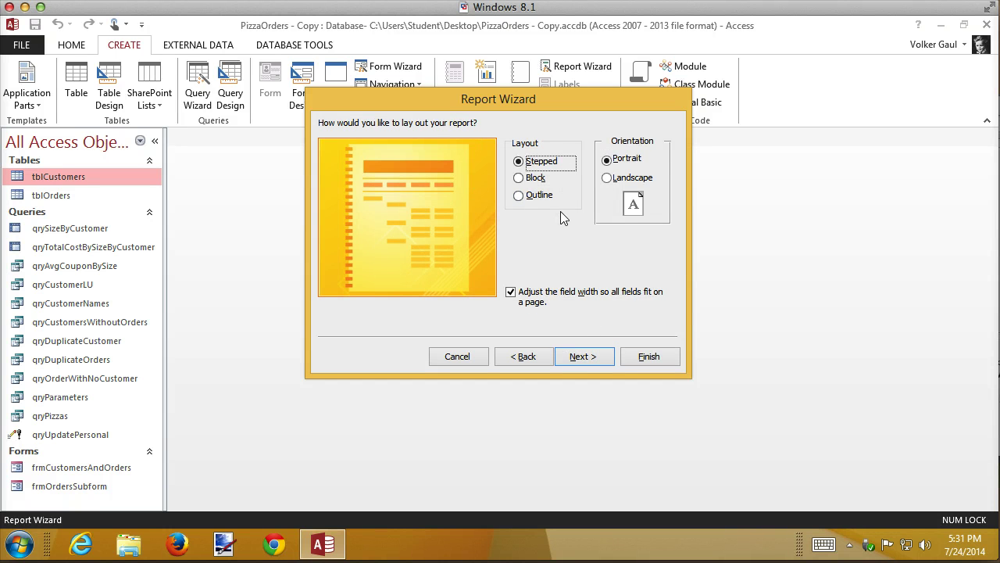
left_click(528, 195)
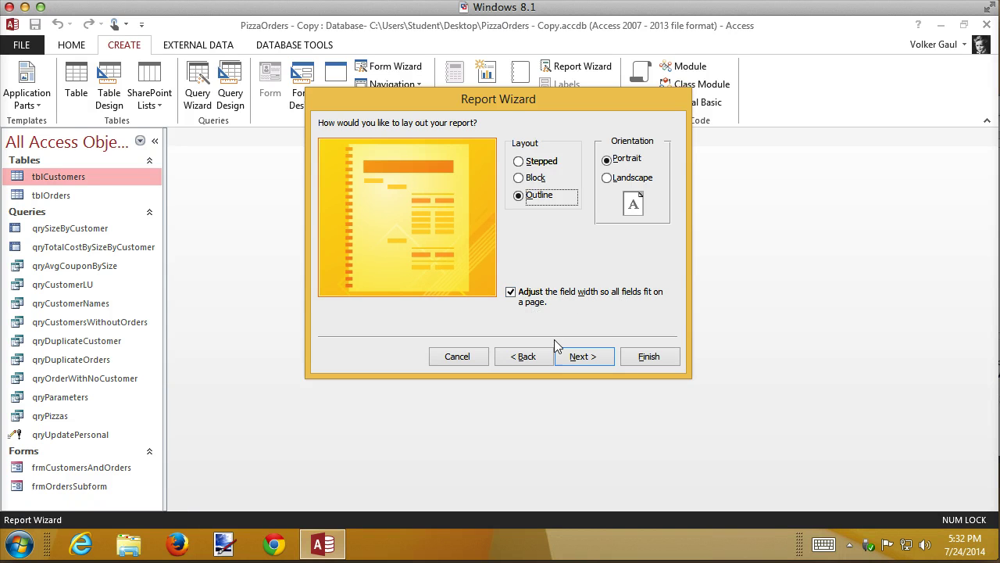
left_click(597, 362)
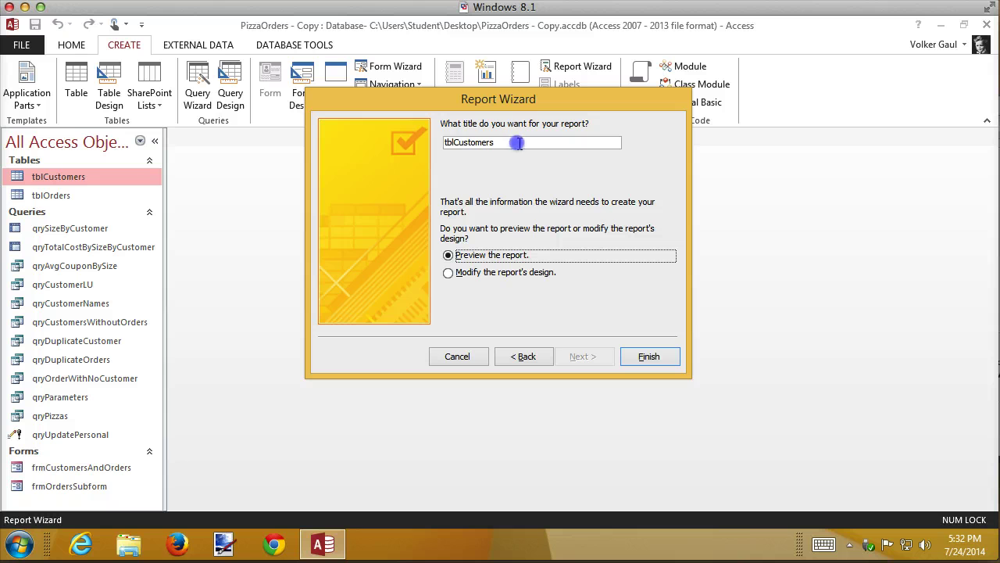
Title the report rptCustomerOrders, finish the wizard, and review the customers' orders and summaries in the preview.
left_click_drag(517, 143, 336, 130)
type("rpt")
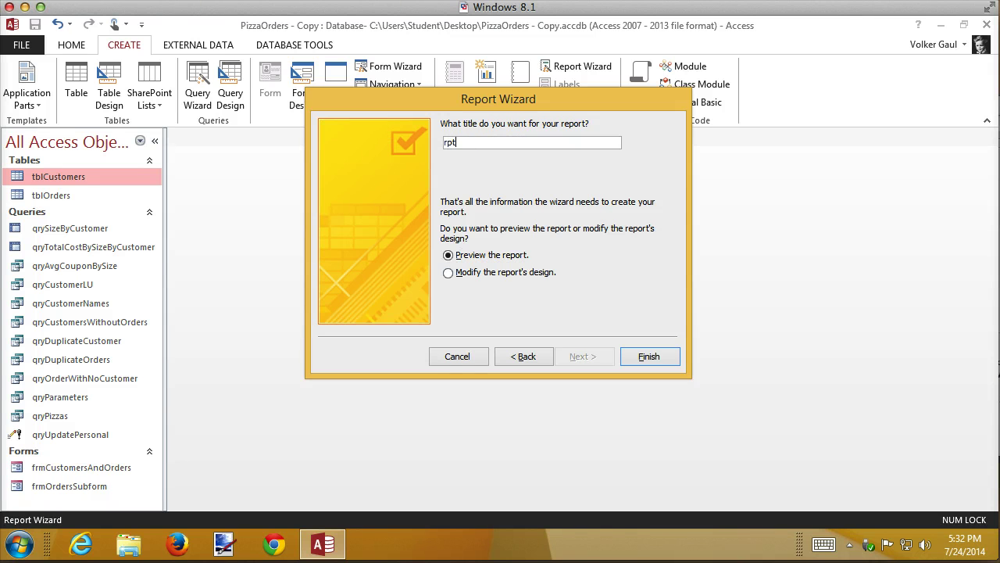
type("CustomerOrdres")
key("BackSpace")
key("BackSpace")
key("BackSpace")
type("ers")
left_click(648, 355)
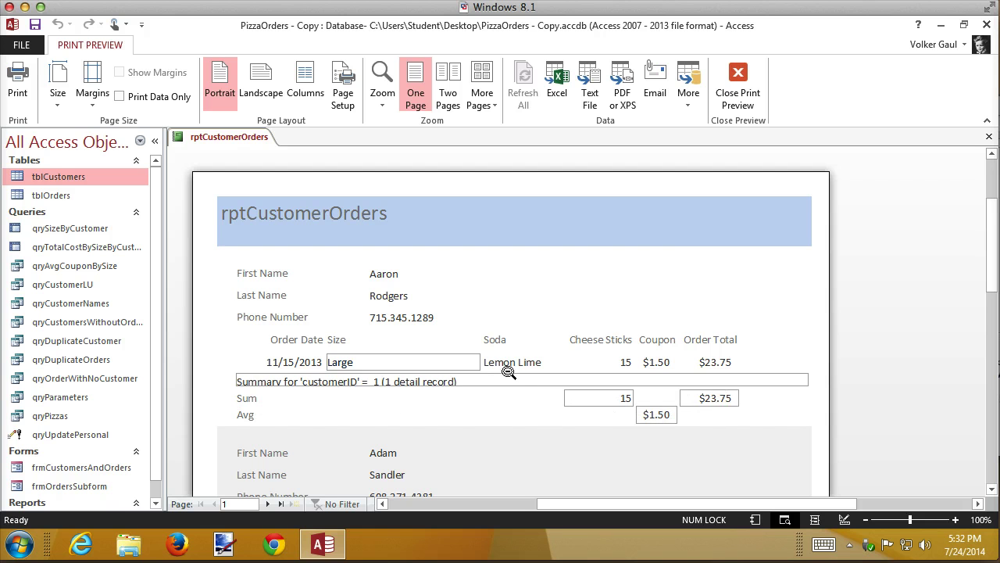
scroll(519, 380, "down", 1)
scroll(519, 380, "down", 1)
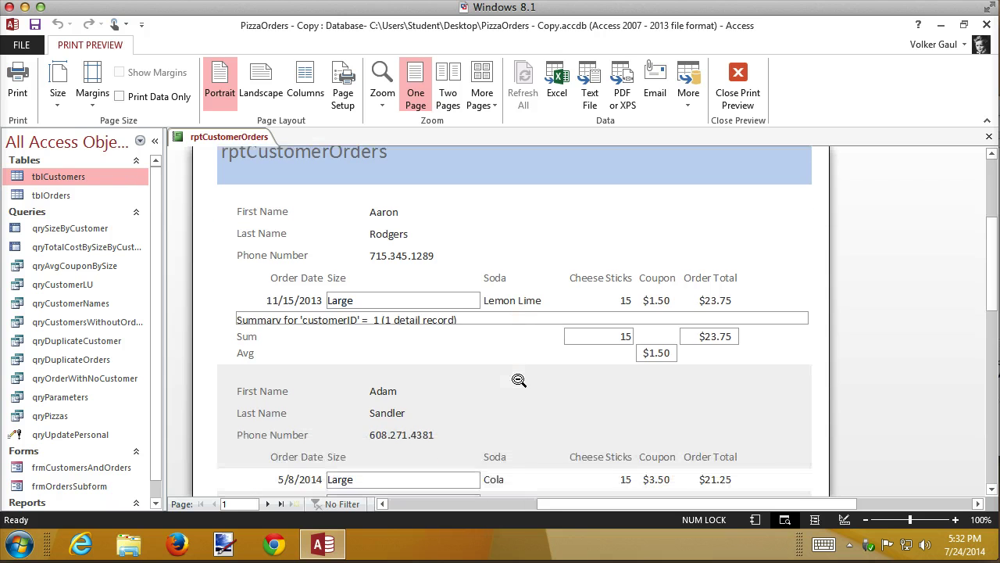
scroll(519, 380, "down", 5)
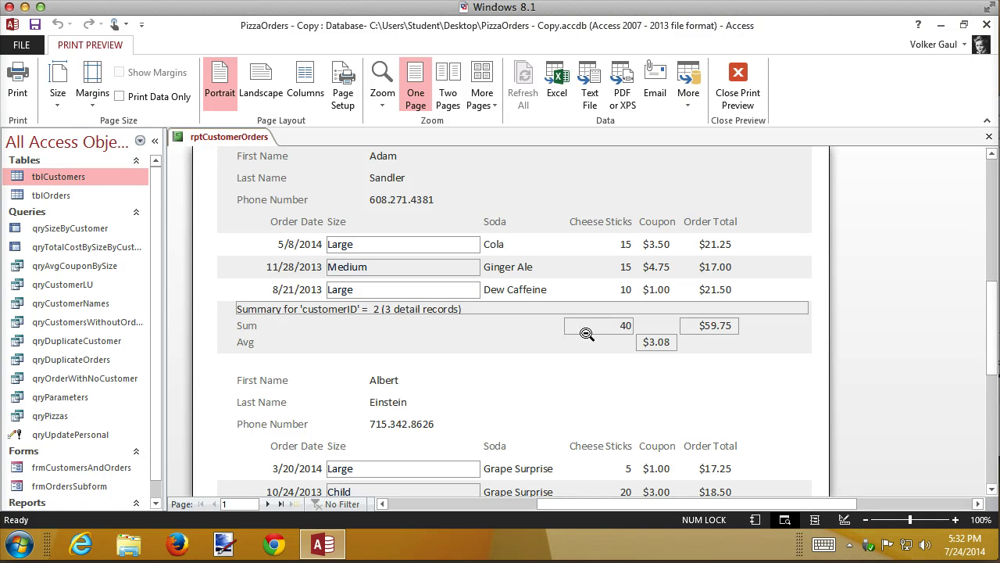
Close the print preview and change the title label in the Report Header to Customer Orders in Design View.
left_click(738, 76)
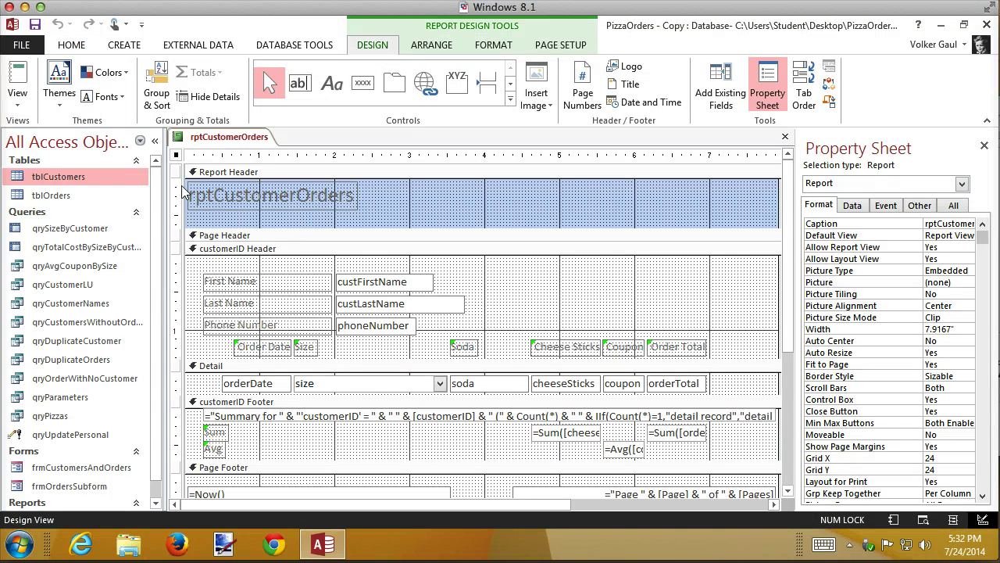
left_click(219, 195)
left_click(218, 193)
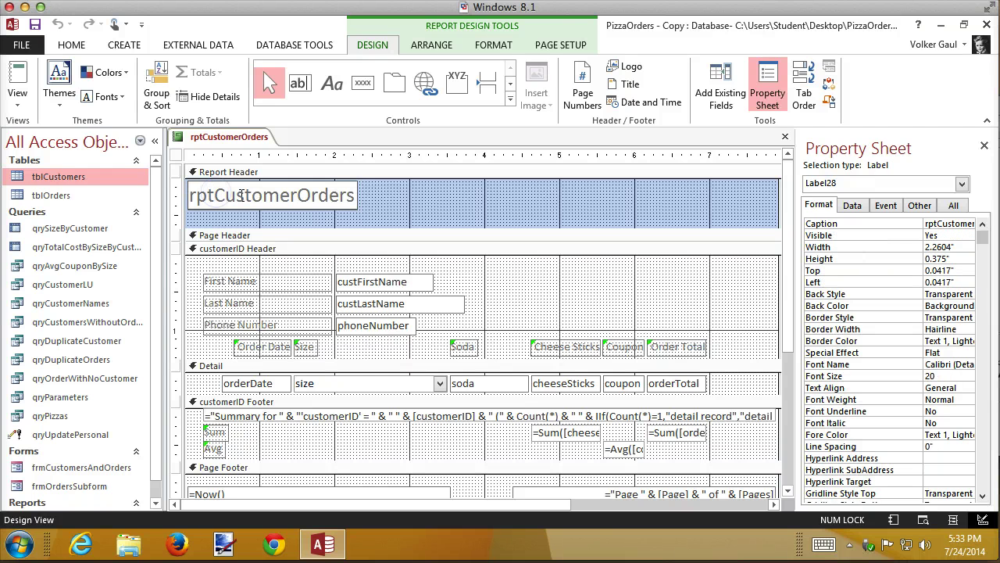
key("BackSpace")
key("BackSpace")
key("BackSpace")
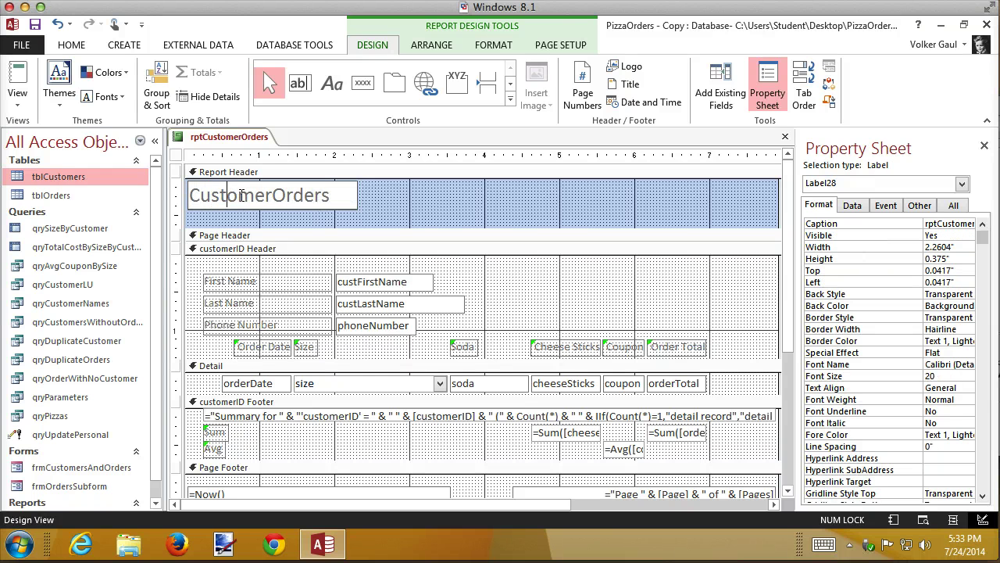
key("Right")
key("Right")
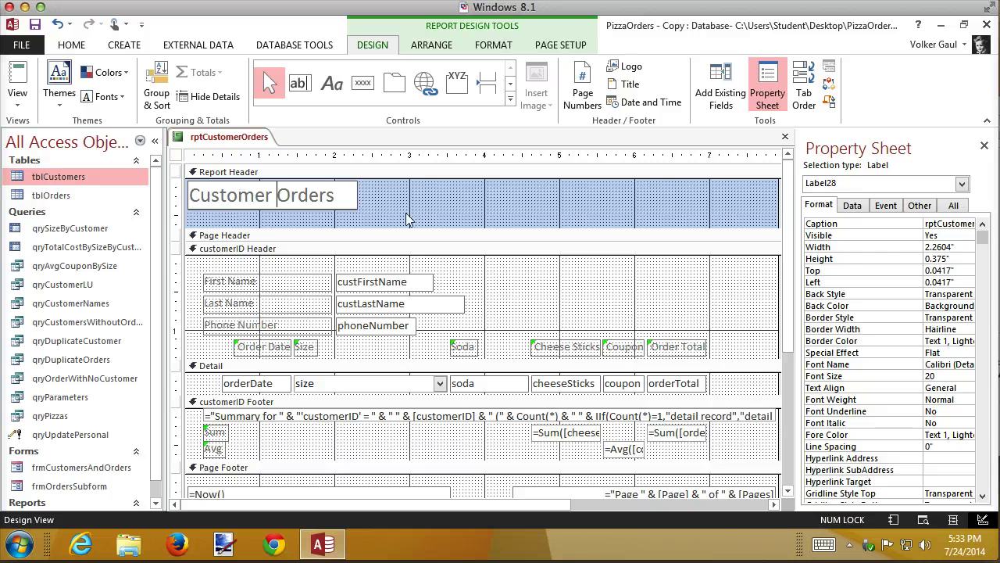
left_click(531, 305)
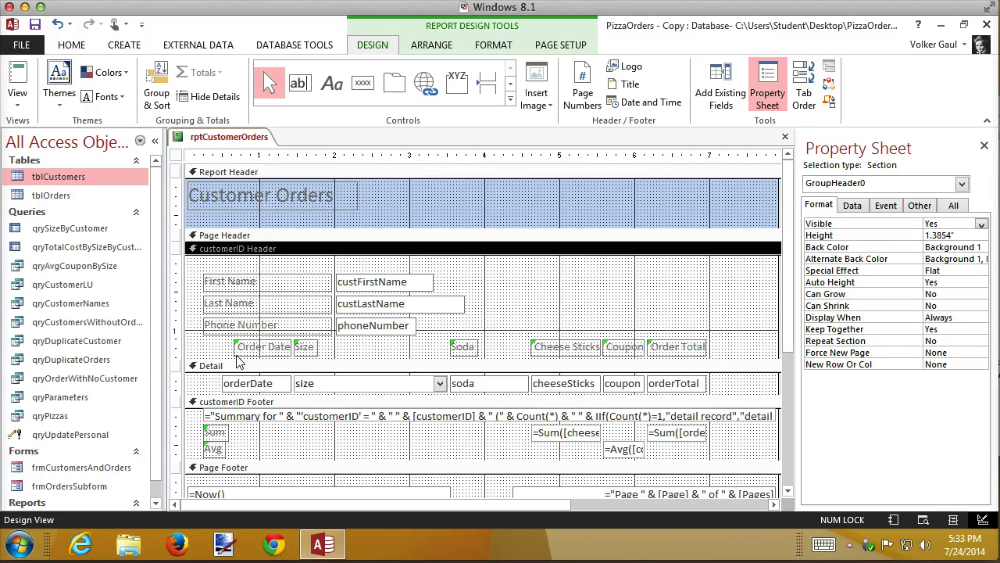
Set the border style of the size combo box in the Detail section to Transparent.
left_click(337, 387)
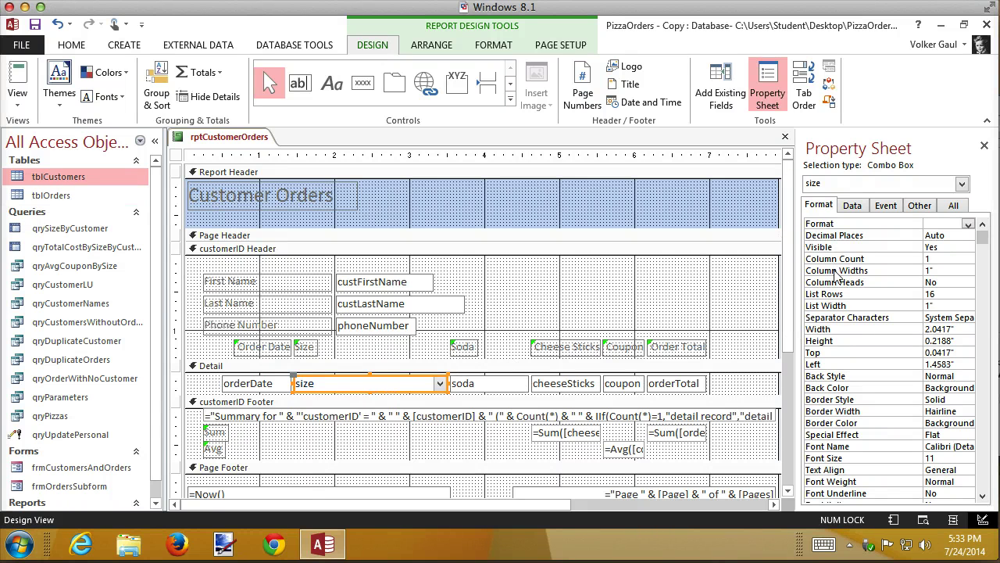
left_click(855, 399)
left_click(968, 400)
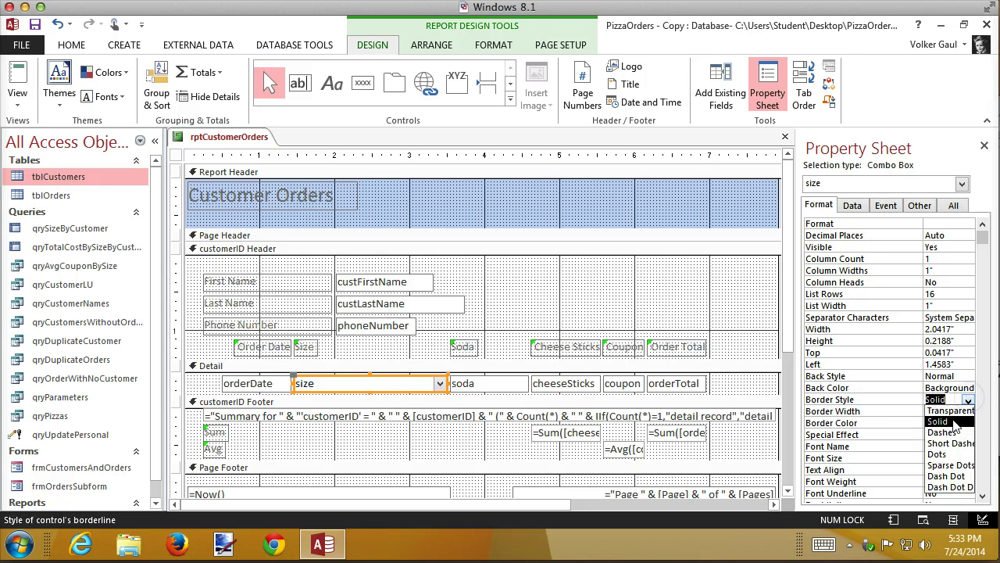
left_click(958, 411)
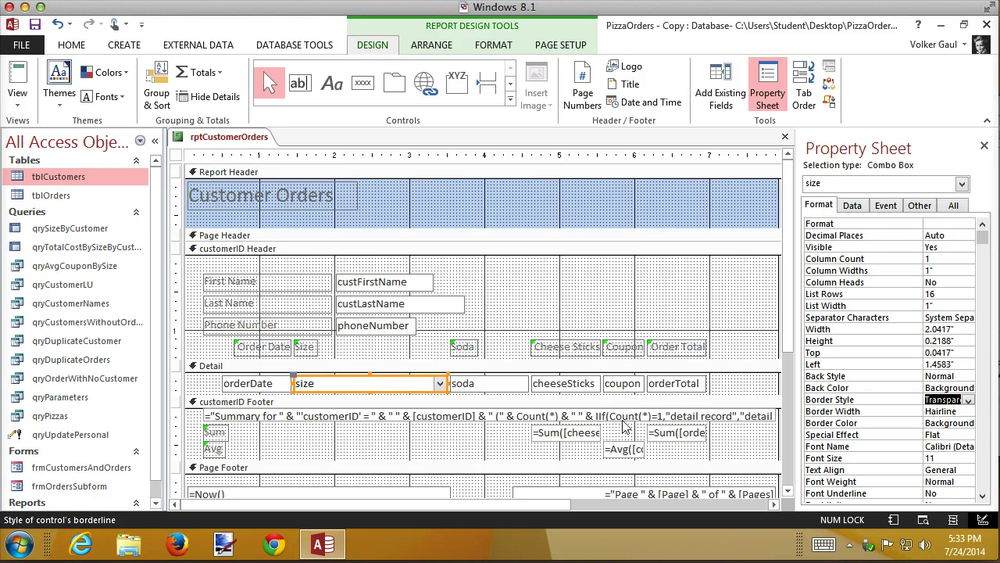
Delete the "Summary for customerID" text box from the customerID Footer.
left_click(342, 418)
key("Delete")
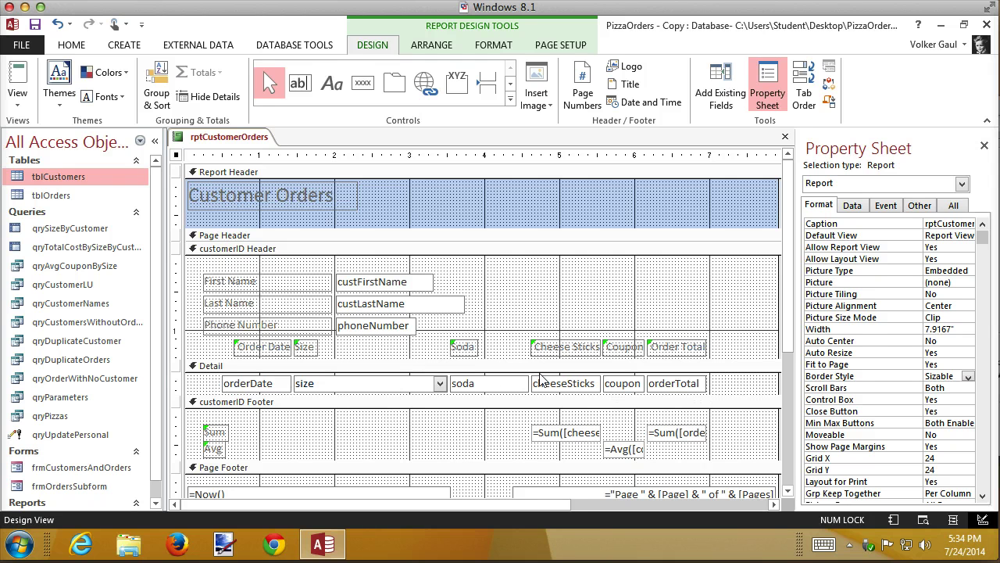
left_click(422, 427)
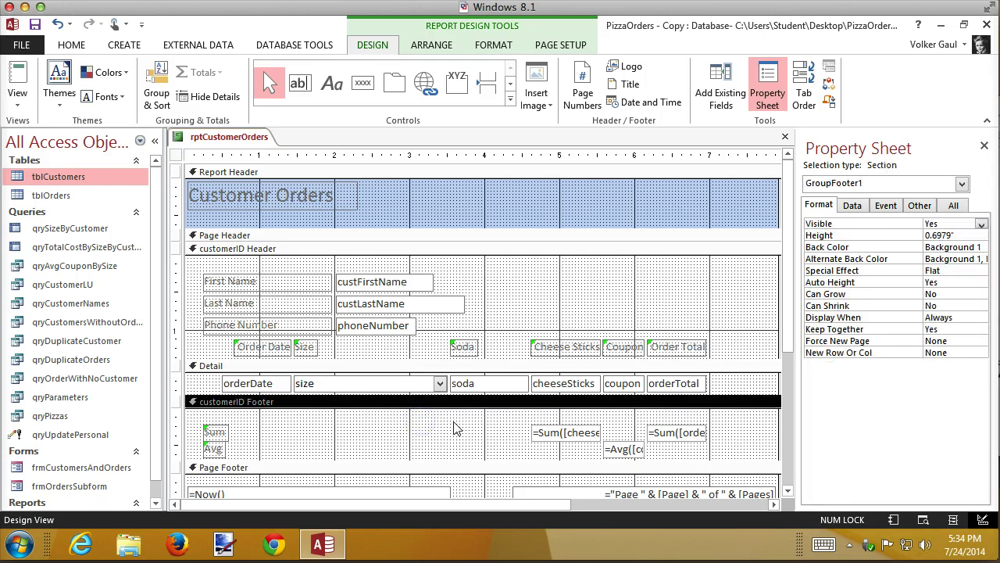
Move all Sum and Avg controls up within the customerID Footer and reduce the footer's height to fit.
scroll(456, 428, "down", 5)
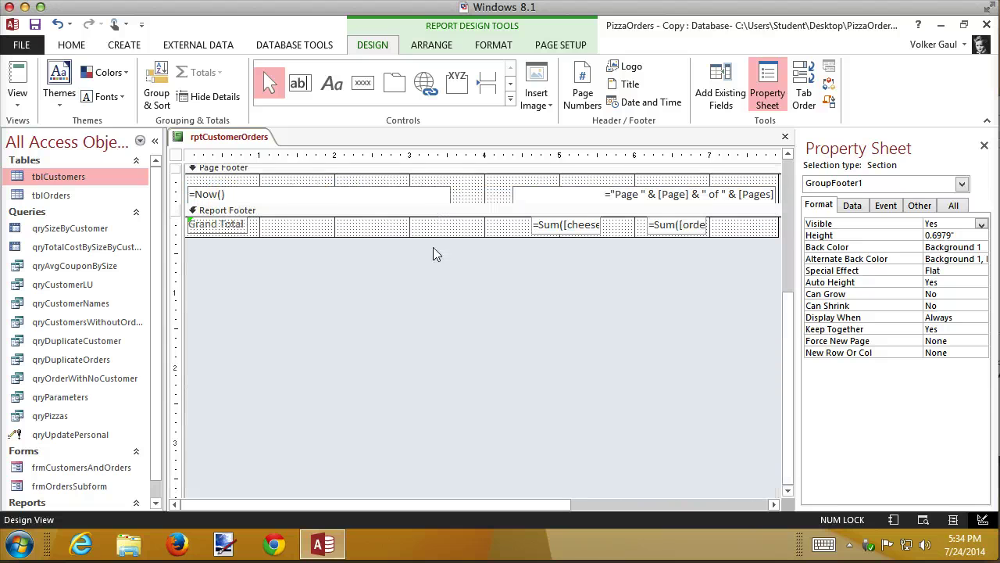
scroll(449, 312, "up", 2)
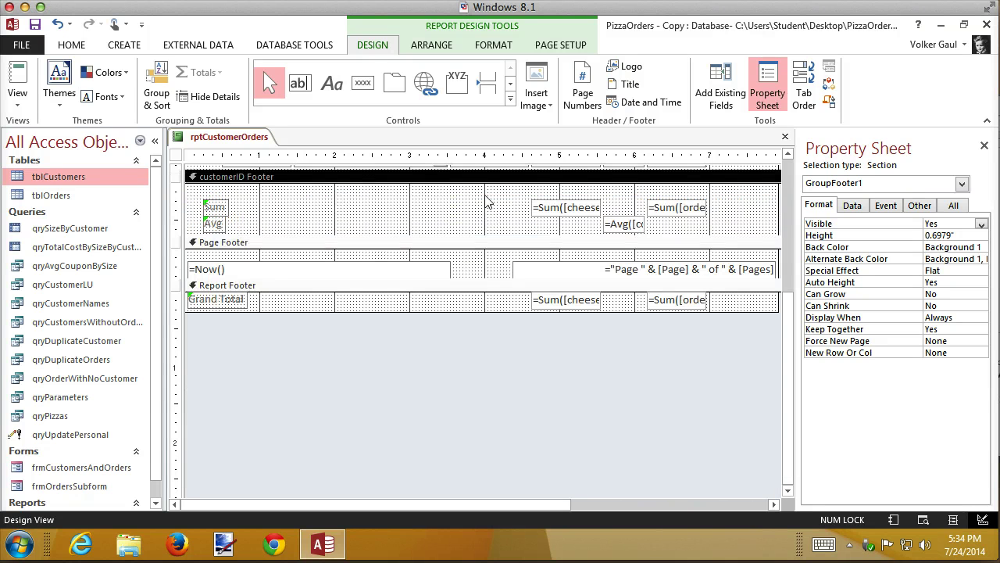
left_click_drag(192, 192, 745, 234)
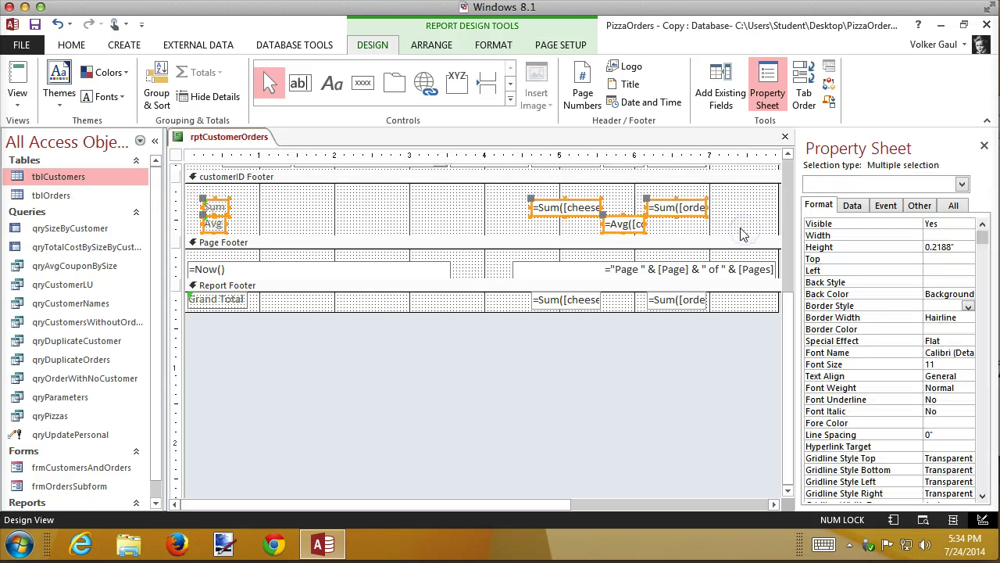
key("Up")
key("Up")
key("Up")
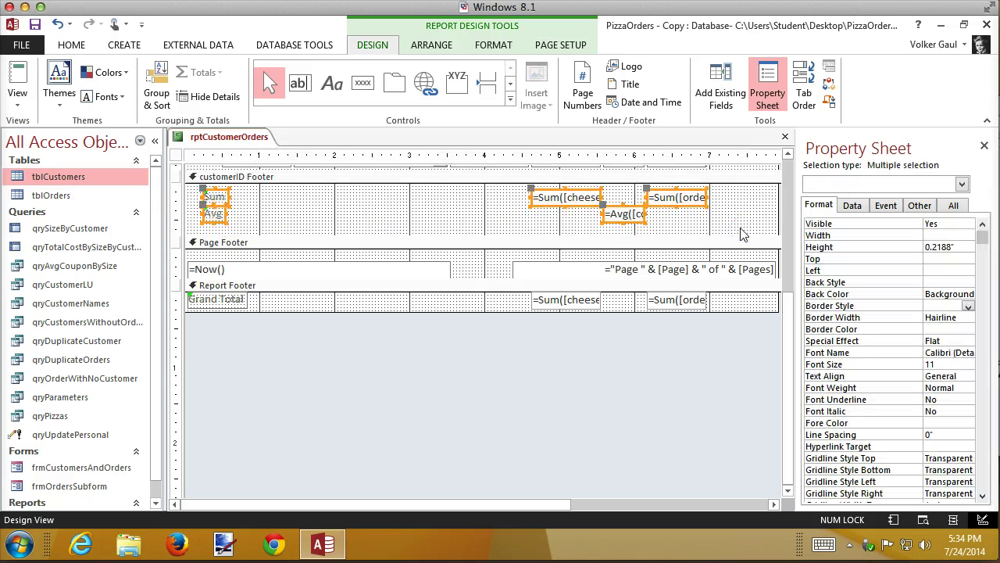
key("Up")
left_click_drag(615, 233, 488, 225)
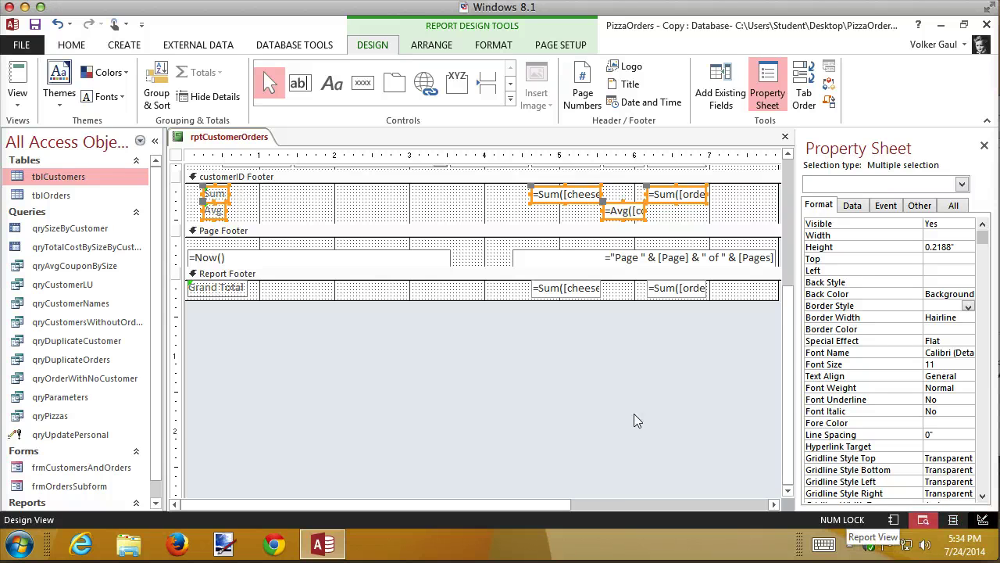
Check the size column borders and customer summary rows in Print Preview, then return to Design View.
left_click(15, 100)
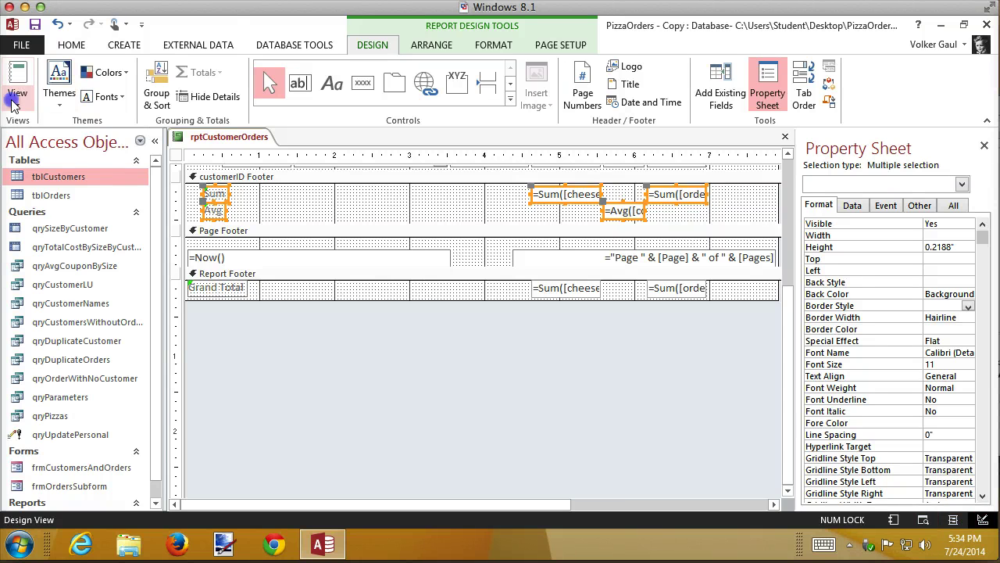
left_click(35, 160)
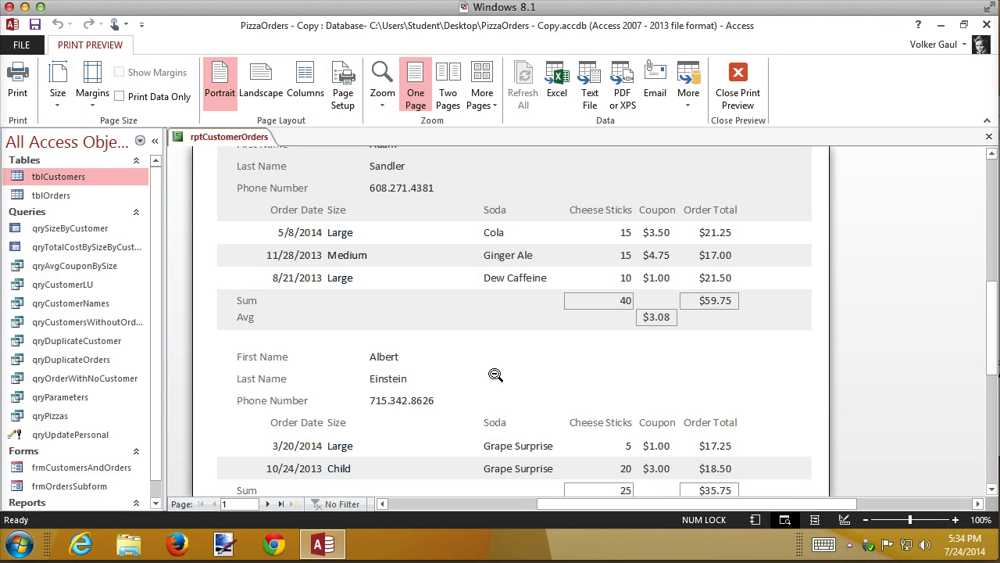
scroll(496, 372, "up", 2)
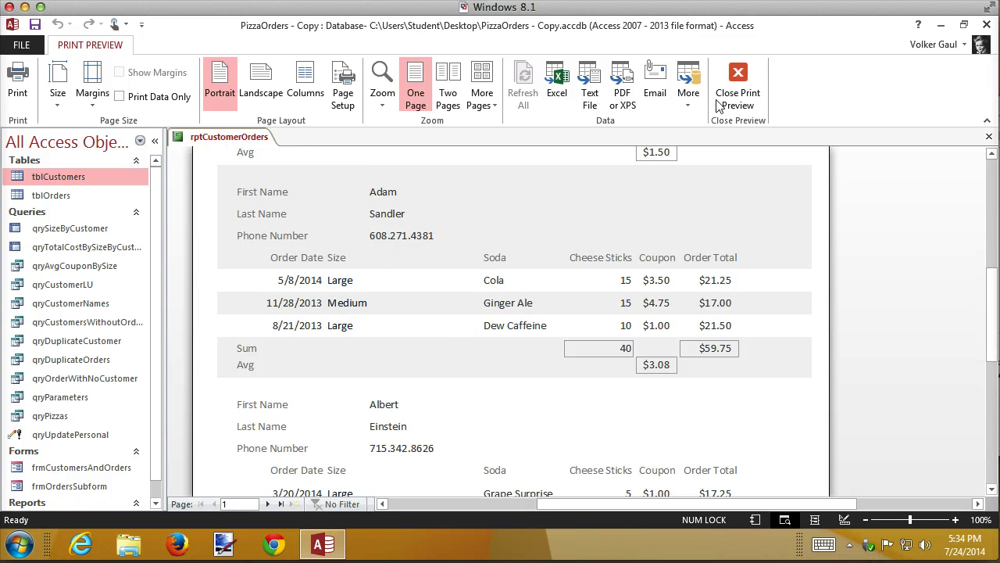
left_click(737, 86)
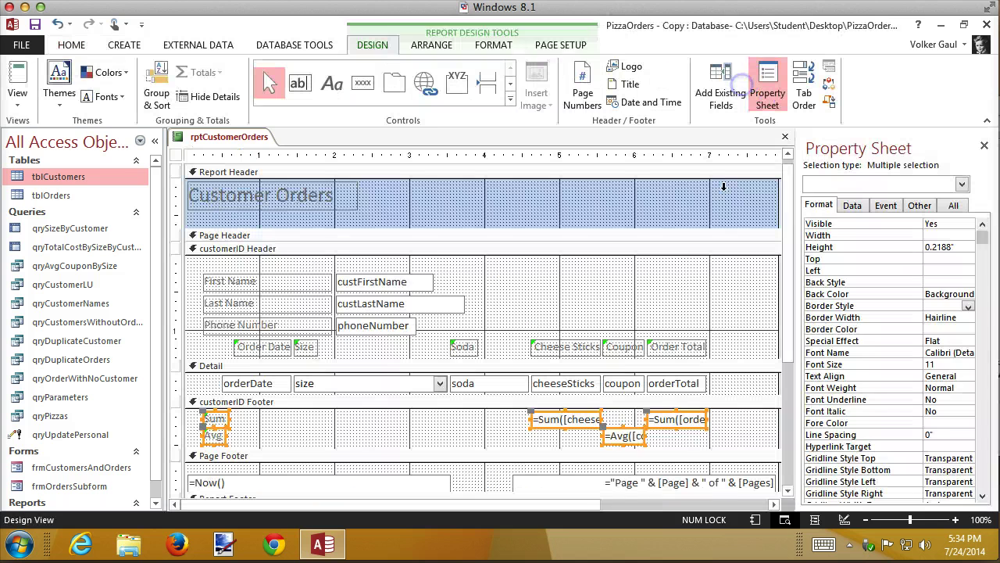
Narrow the size combo box in the Detail section to about 1.08" wide from its right edge.
left_click(691, 270)
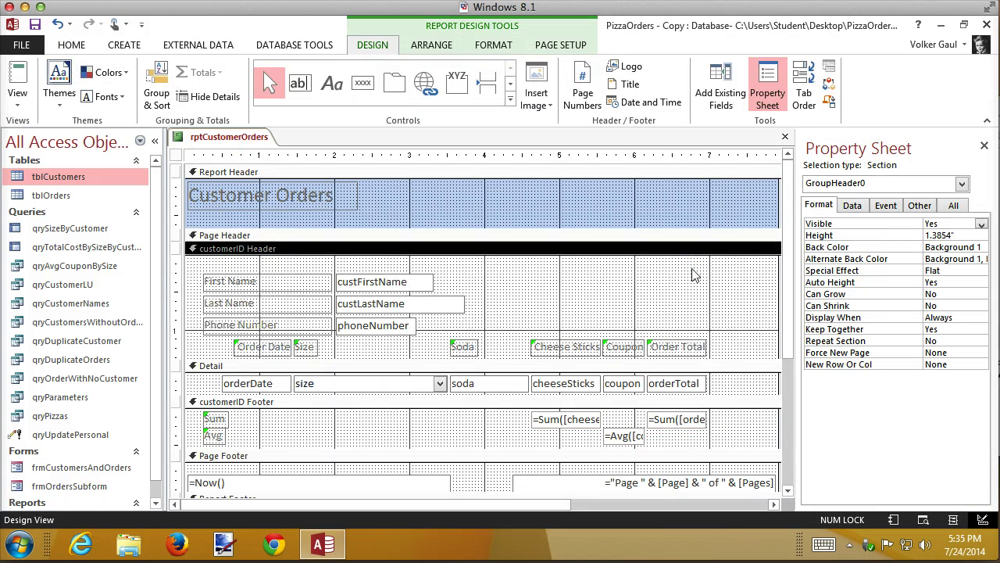
left_click(418, 389)
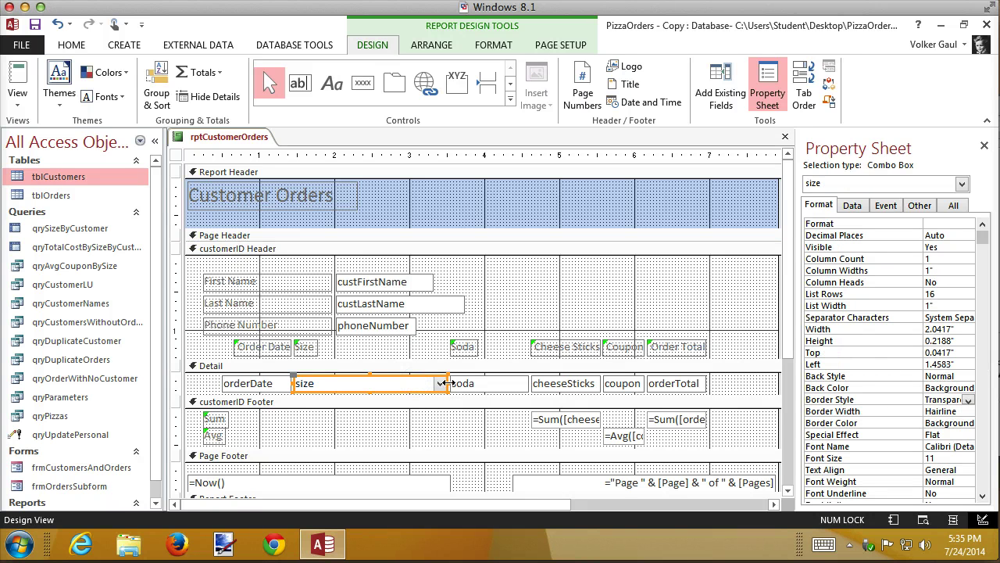
left_click_drag(443, 383, 376, 383)
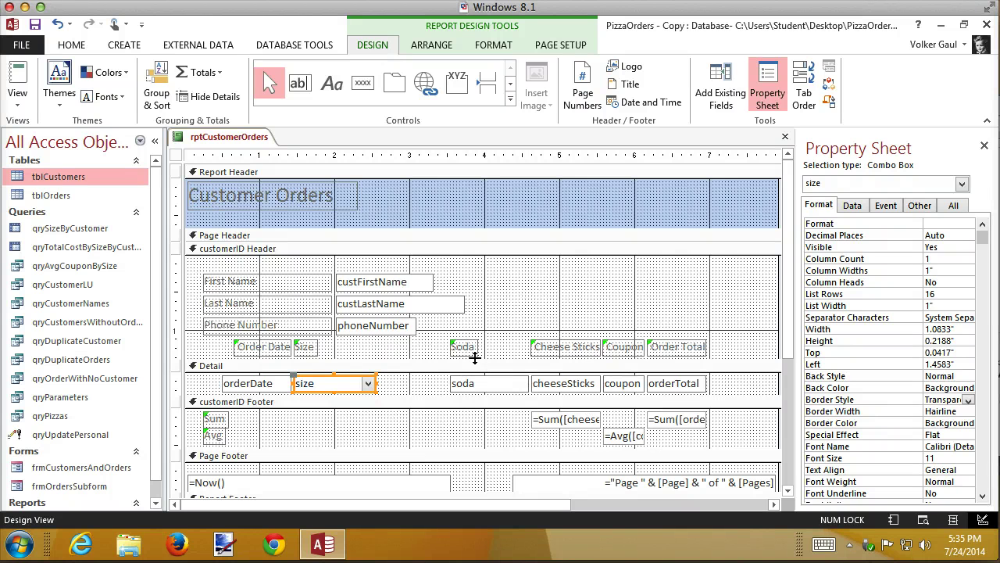
Shift the soda, cheeseSticks, coupon and orderTotal labels, fields and their summary and grand total boxes left, close to the size combo box.
left_click_drag(444, 335, 727, 445)
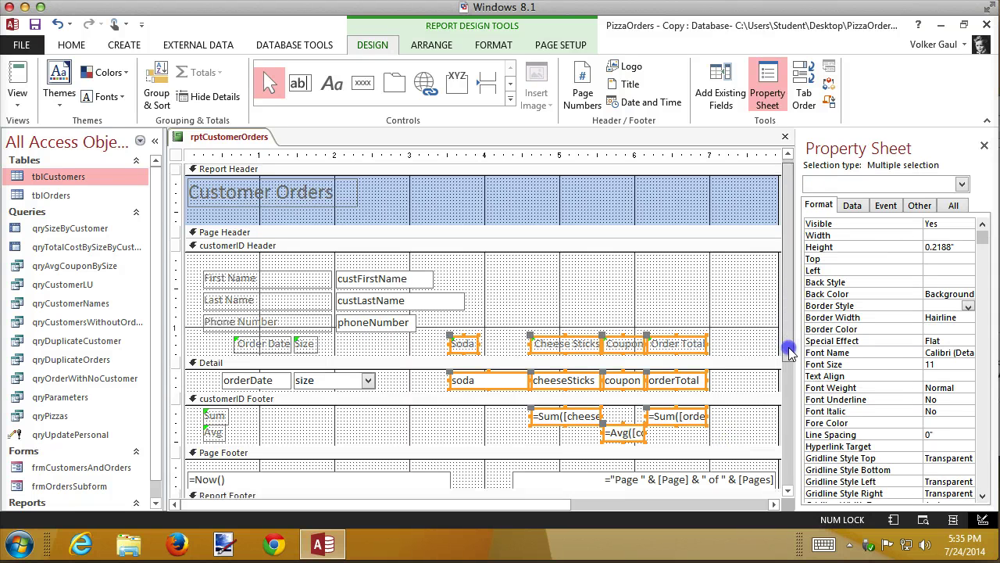
scroll(788, 395, "down", 3)
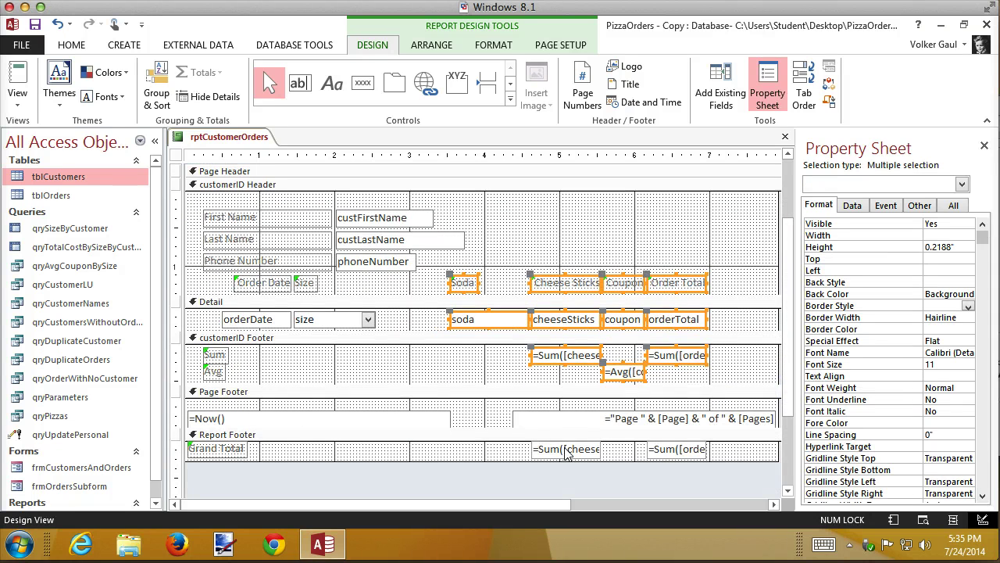
left_click(564, 450, "shift")
left_click(670, 451, "shift")
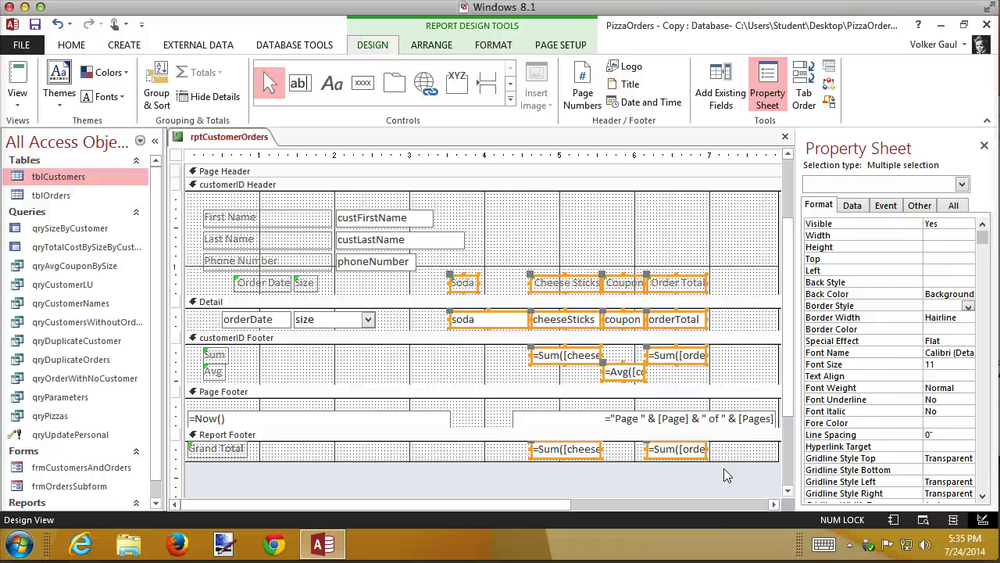
key("Left")
key("Left")
key("Left")
key("Left")
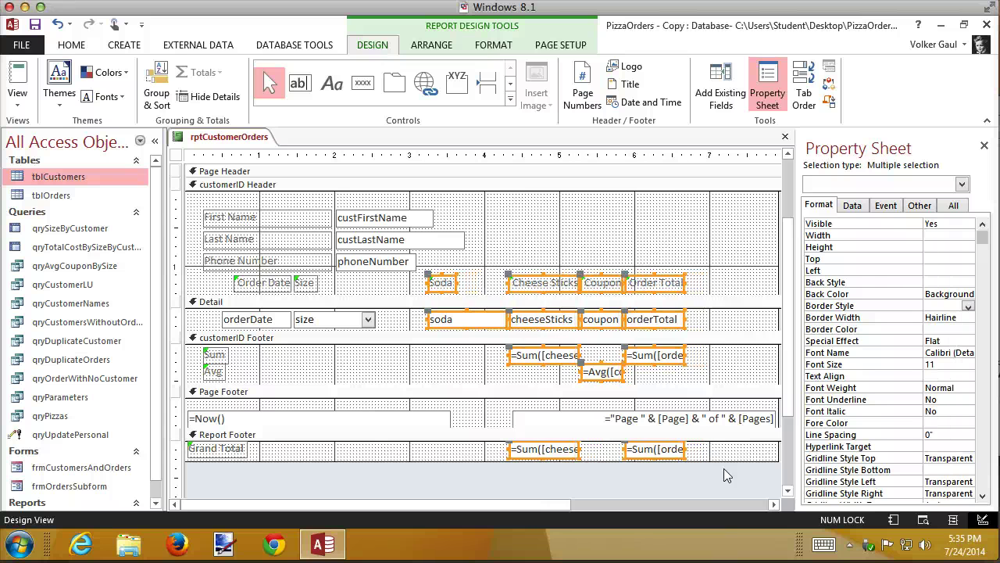
key("Left")
key("Left")
key("Left")
key("Left")
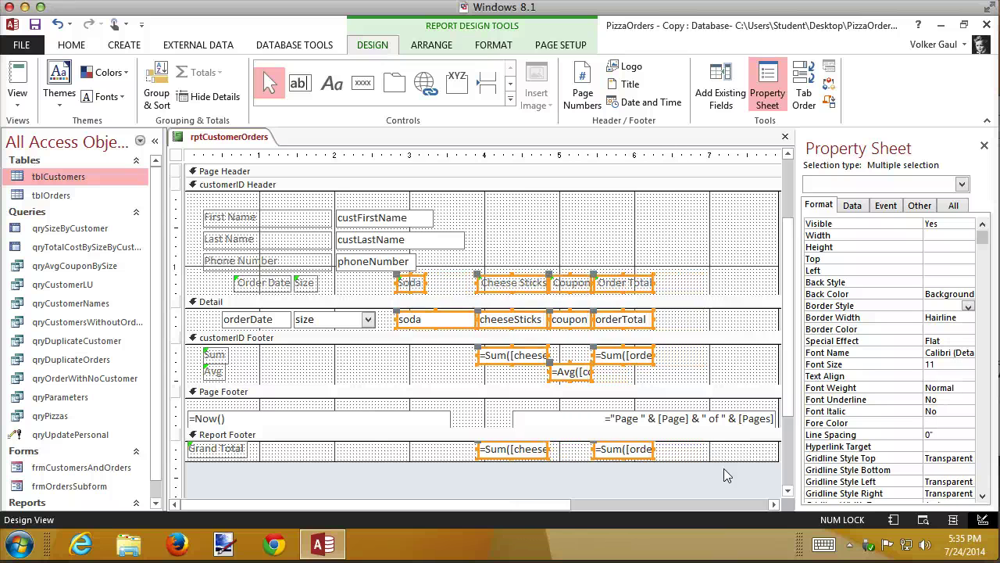
key("Left")
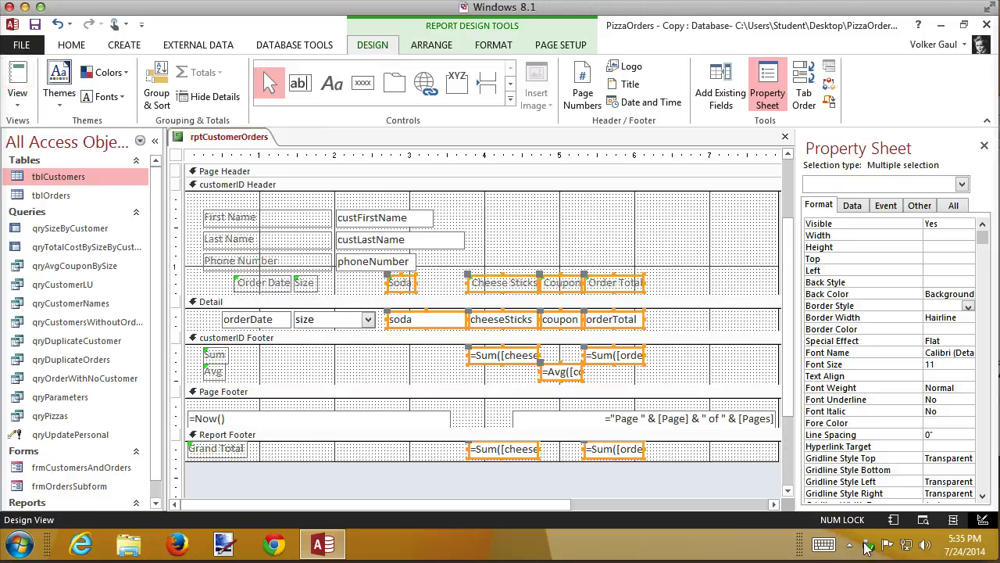
Preview the report and examine the column spacing and customer summaries down to the end of page 1.
left_click(923, 520)
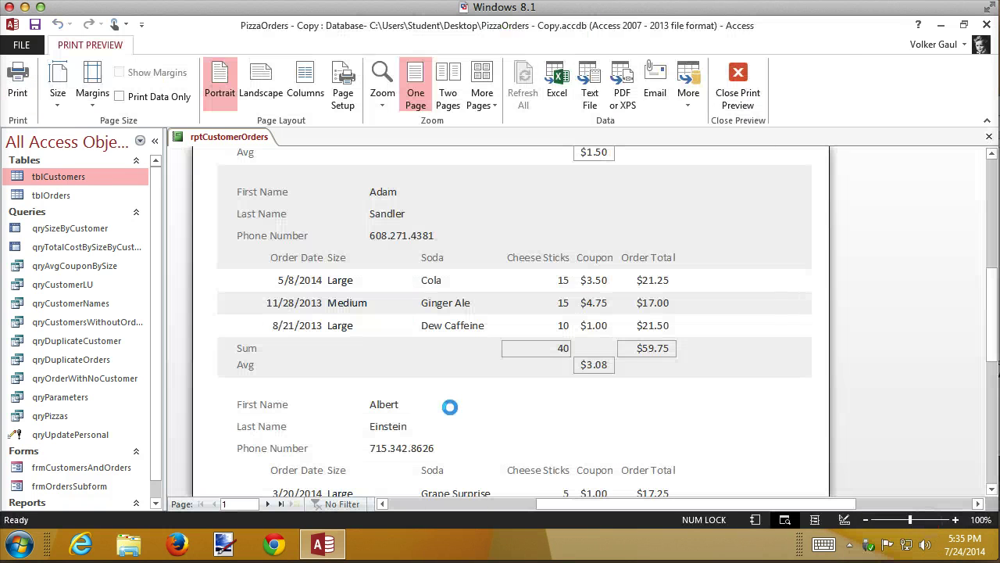
scroll(637, 338, "down", 5)
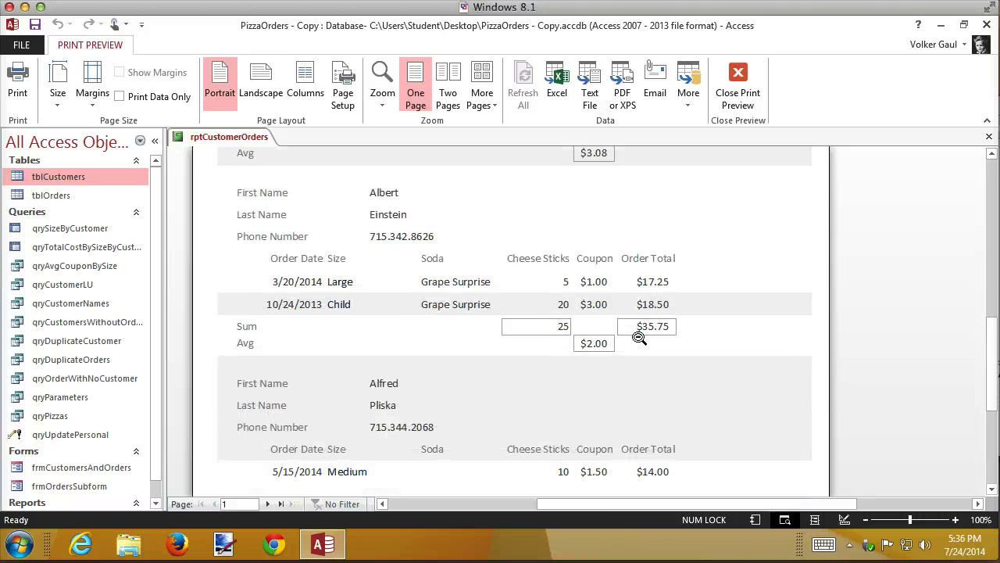
scroll(639, 337, "down", 4)
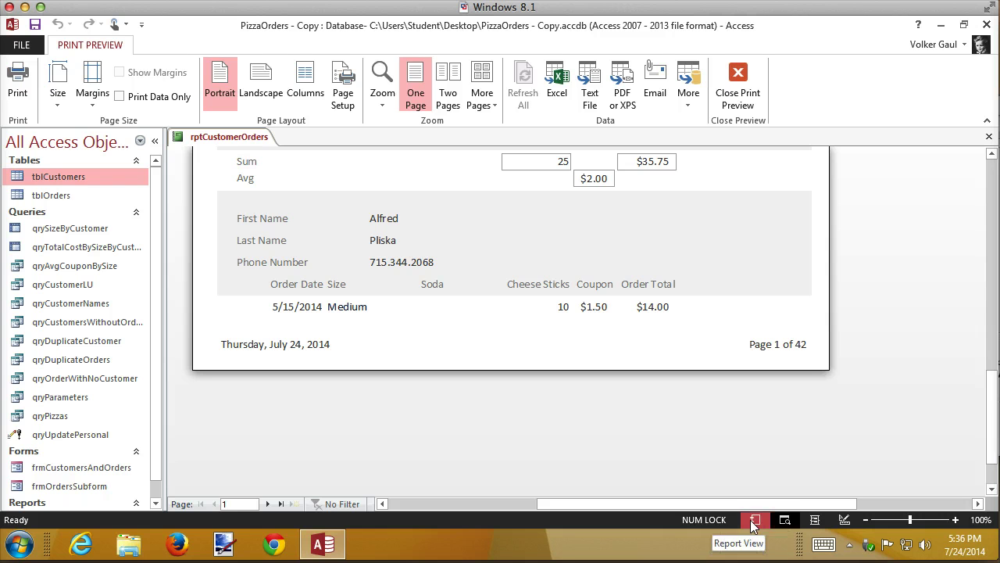
Switch to Layout View, hide the property sheet, and show the report's grouping and sorting settings with the orderDate sort level selected.
left_click(814, 520)
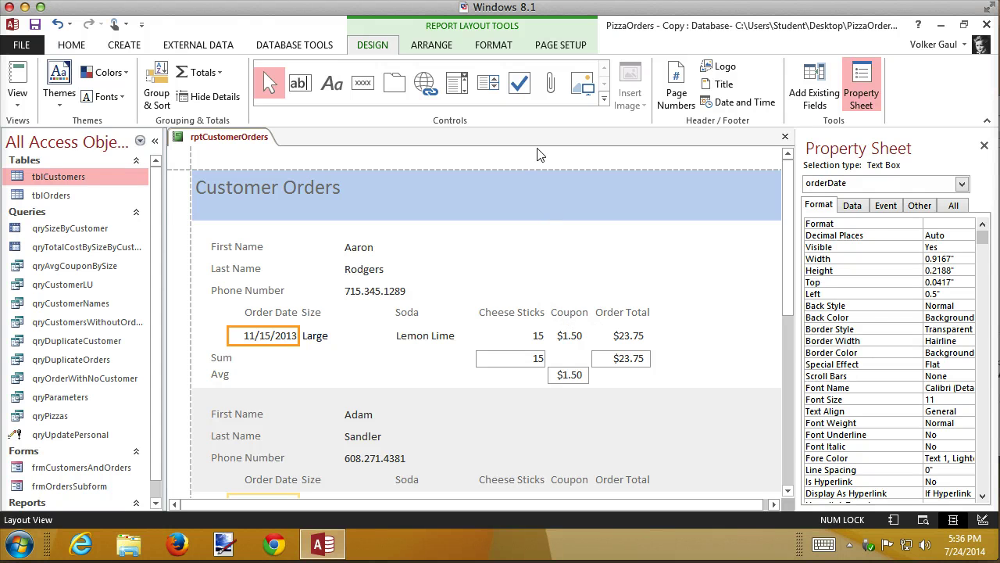
left_click(861, 88)
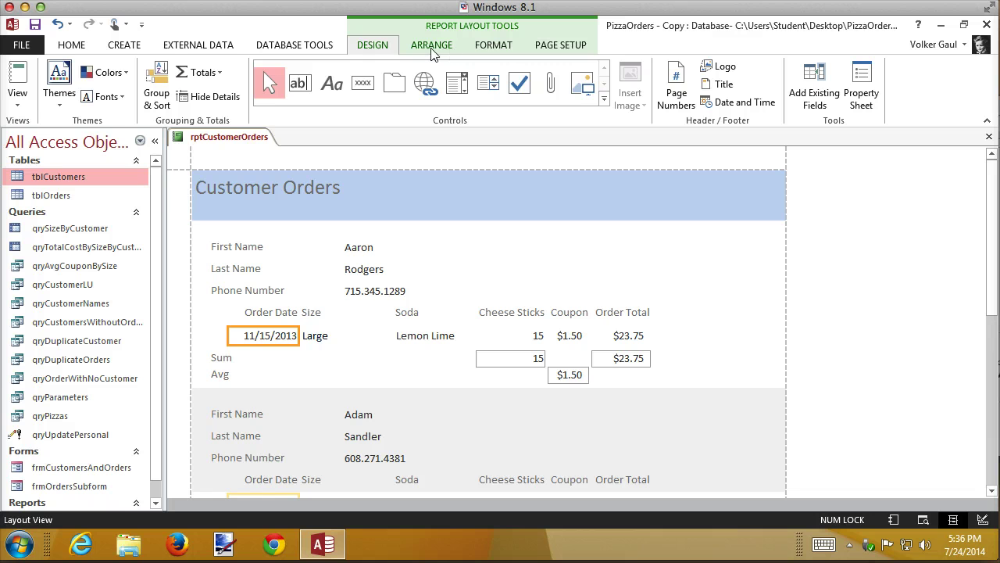
left_click(153, 103)
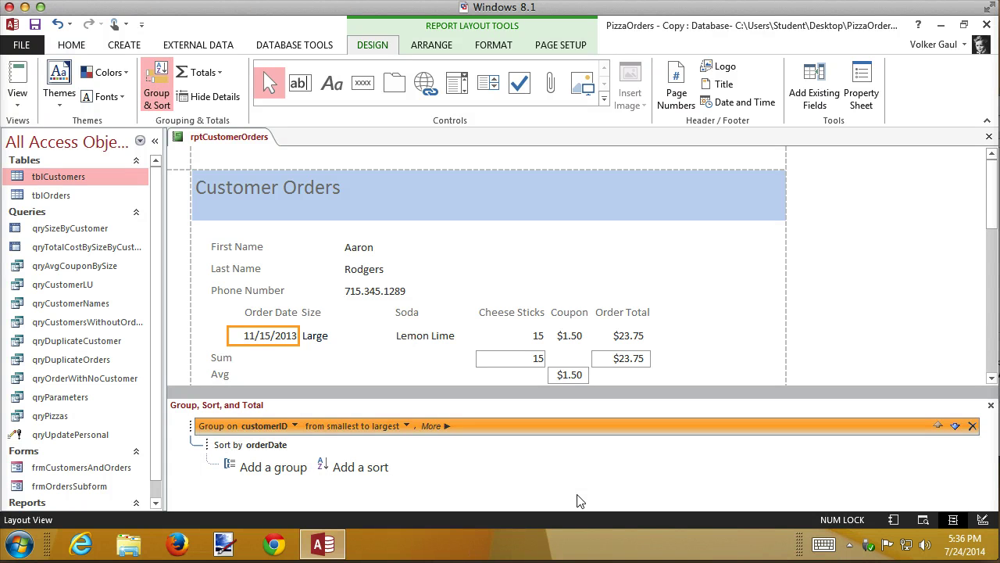
left_click(278, 451)
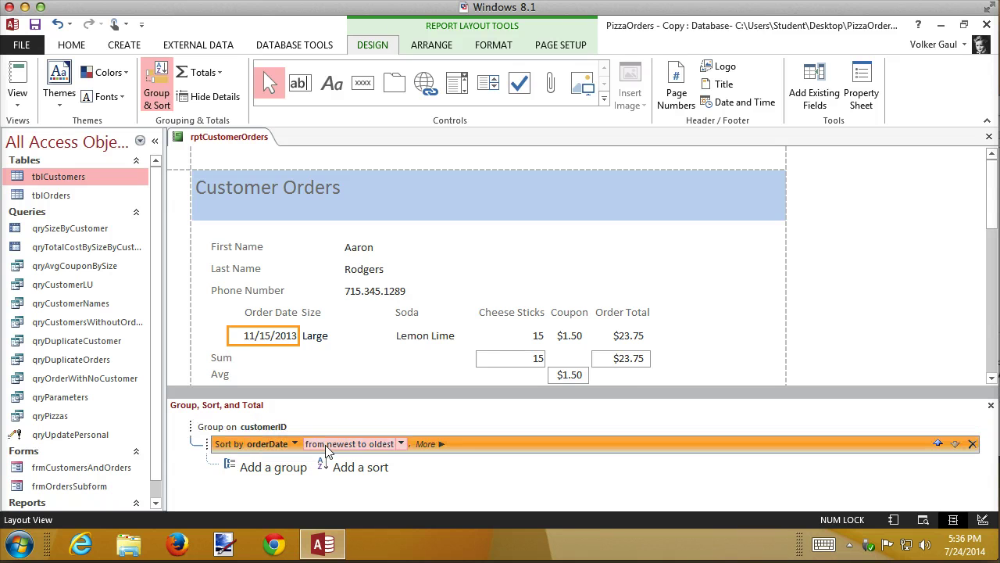
Review the orderDate sort order and the field and sort choices available for the customerID group.
left_click(344, 443)
left_click(268, 428)
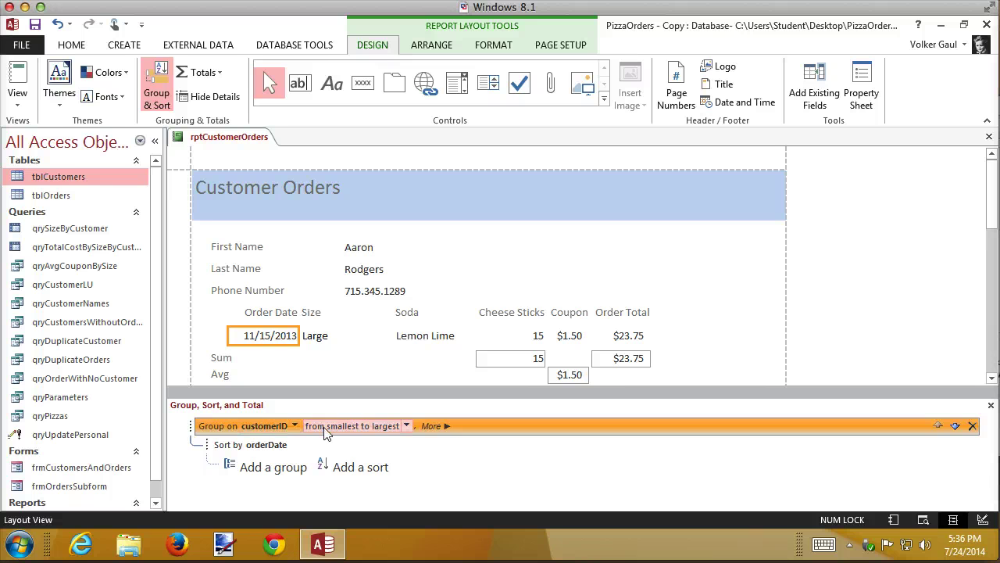
left_click(294, 426)
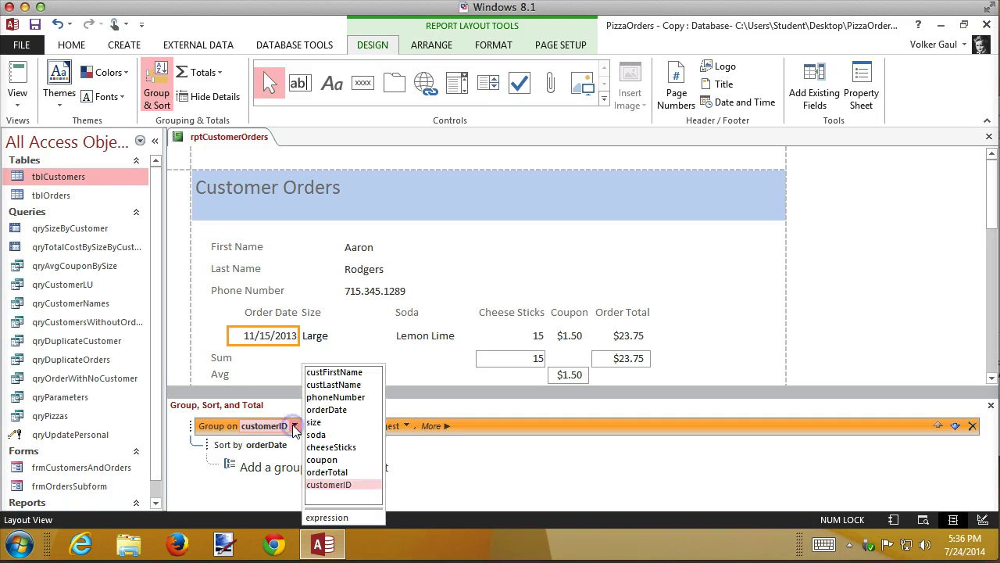
left_click(294, 427)
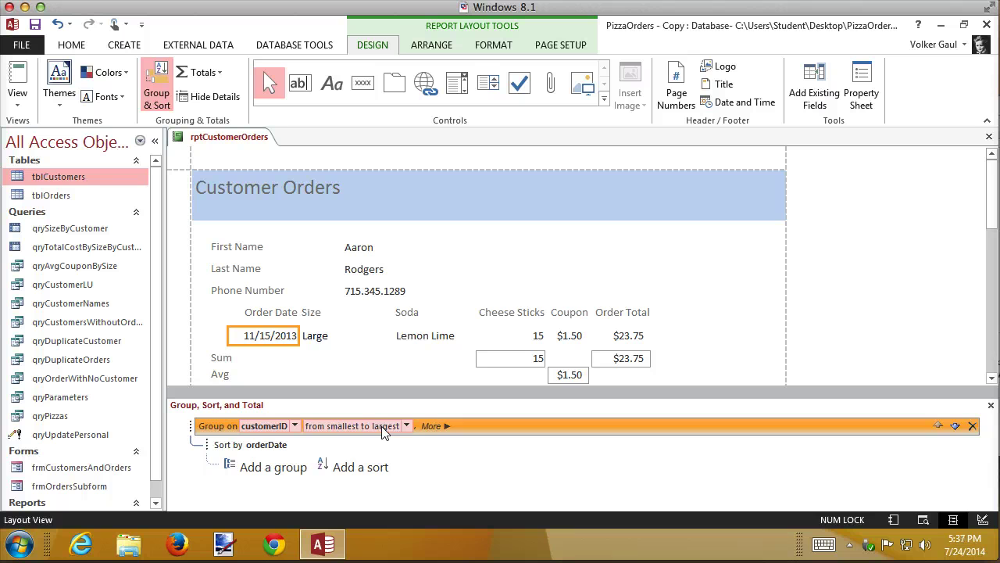
left_click(406, 426)
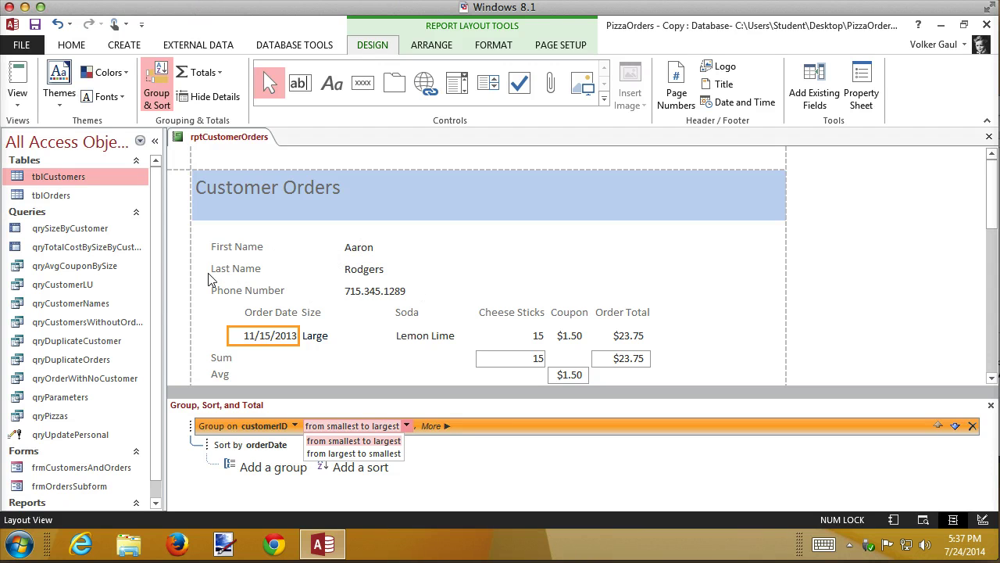
Expand the customerID group's options and set it to keep whole group together on one page.
left_click(434, 427)
left_click(447, 428)
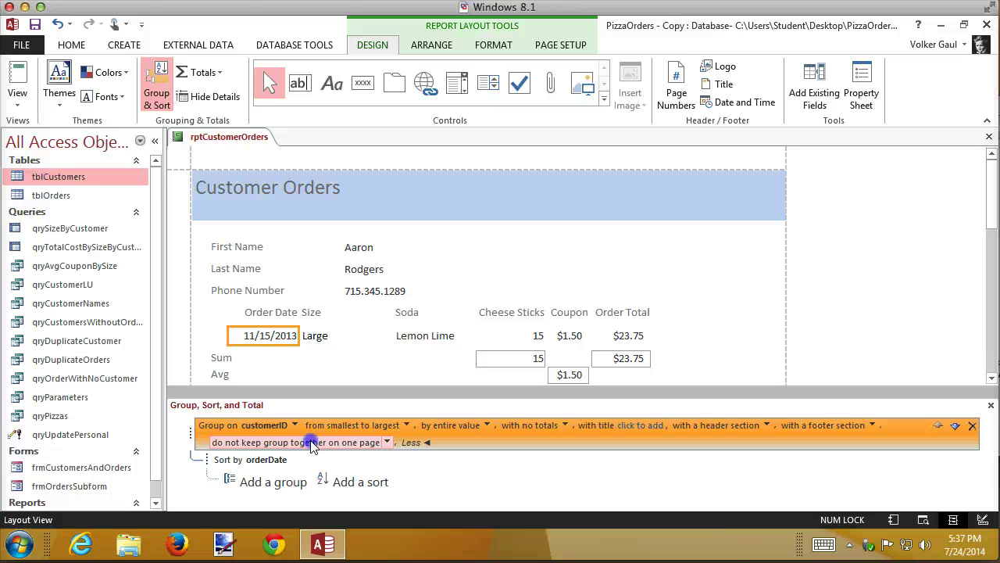
left_click(387, 442)
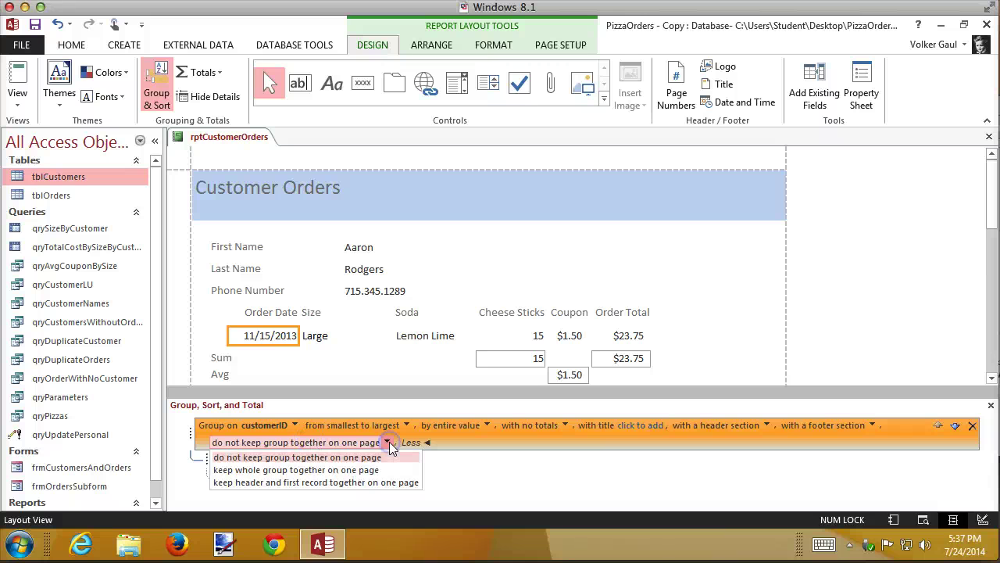
left_click(349, 470)
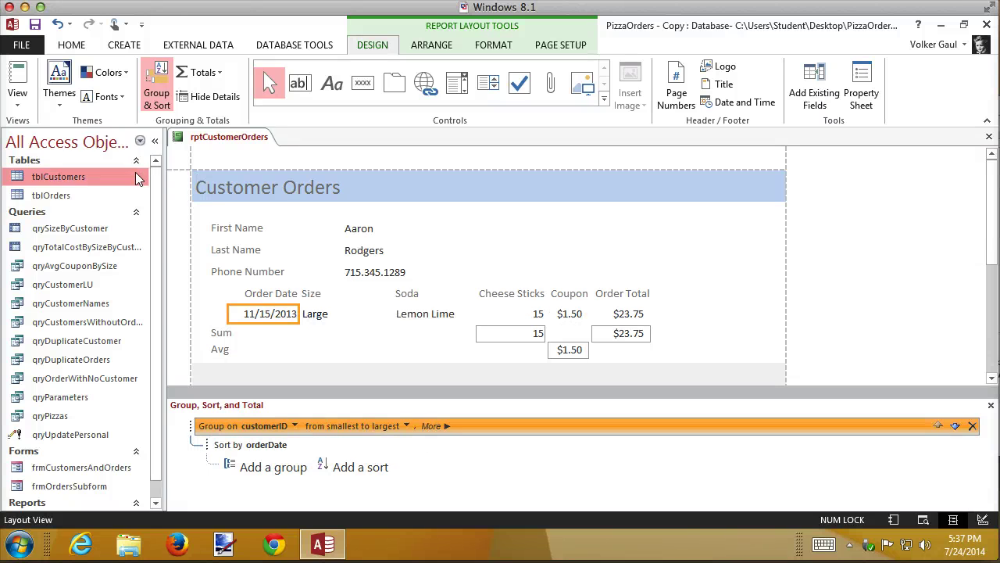
Preview the report and check across pages 1 and 2 that each customer's orders stay together.
left_click(923, 519)
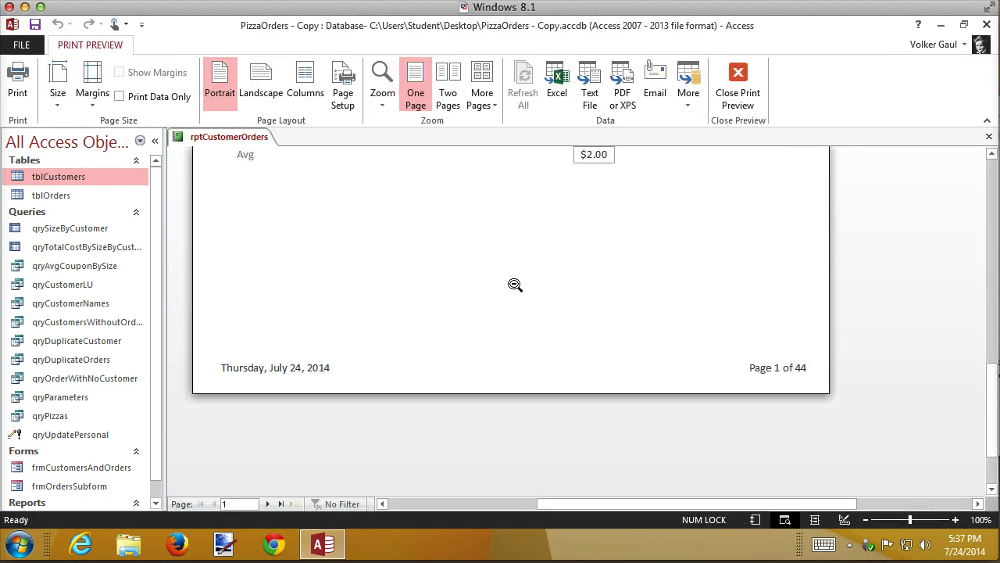
scroll(515, 285, "up", 4)
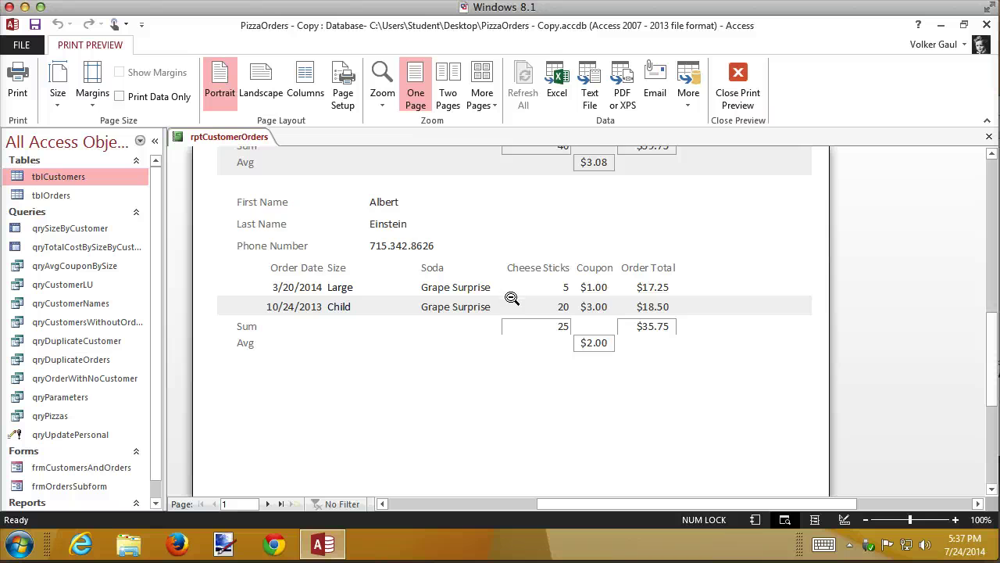
scroll(512, 298, "up", 3)
scroll(508, 308, "down", 3)
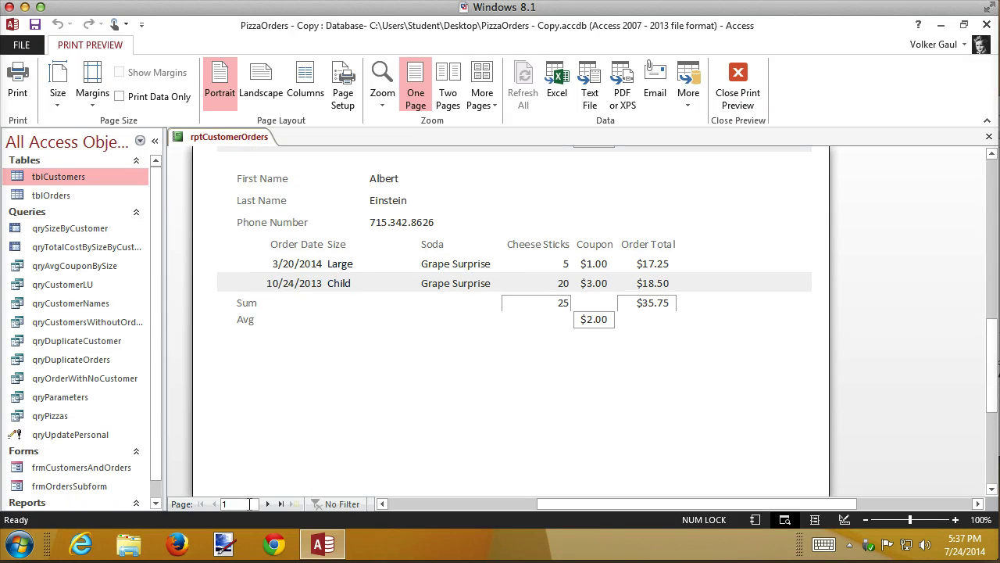
left_click(267, 503)
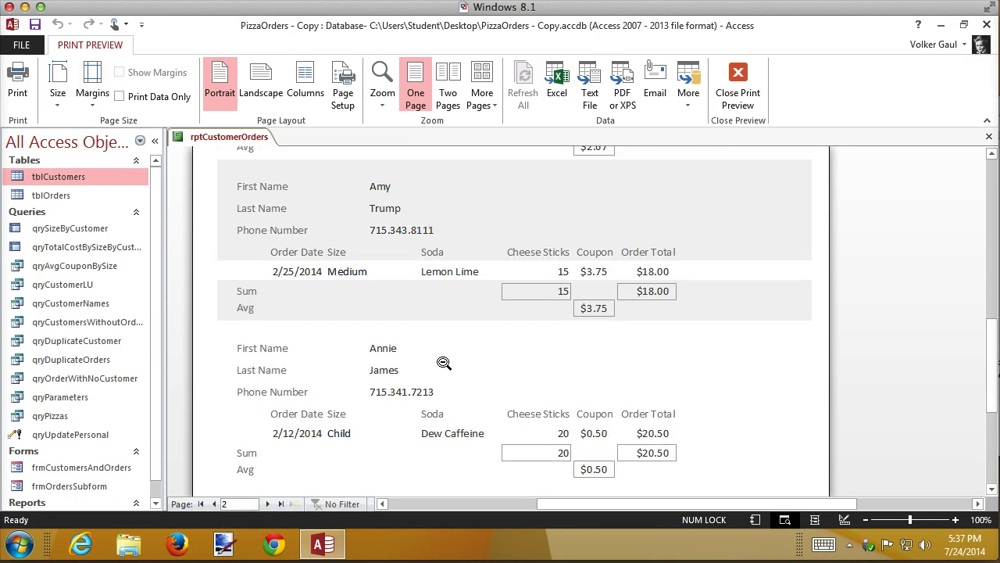
scroll(443, 364, "up", 9)
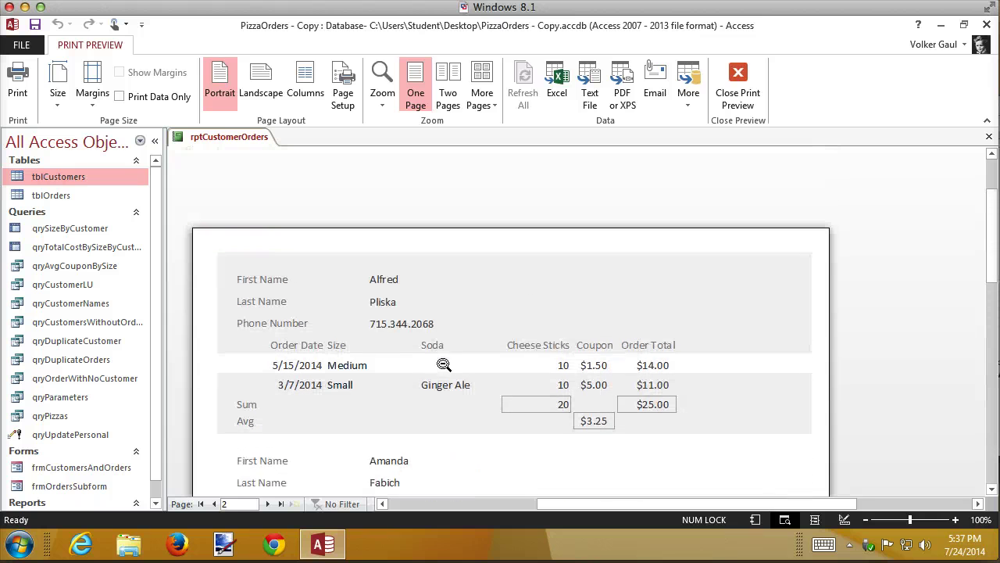
scroll(443, 363, "down", 2)
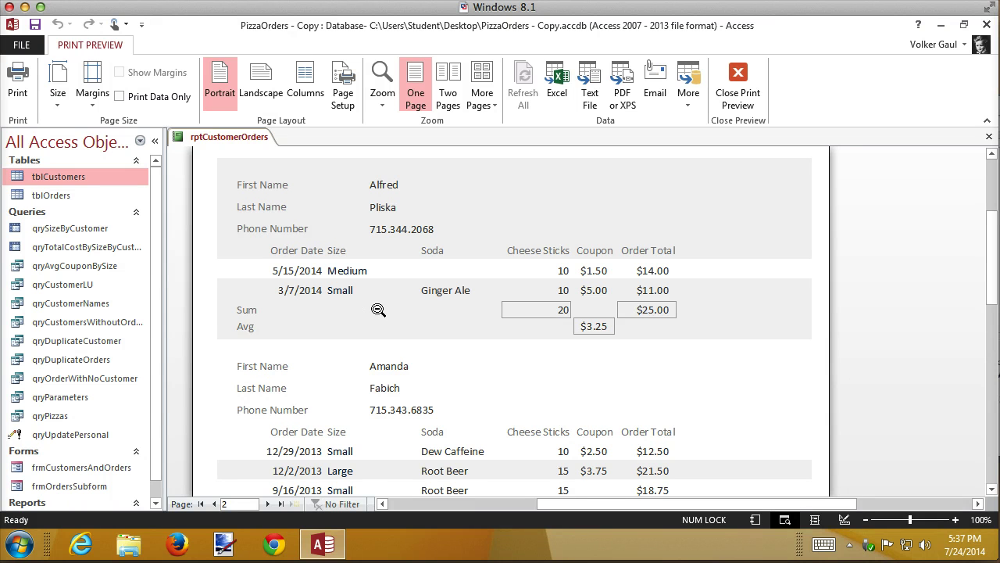
scroll(443, 344, "down", 1)
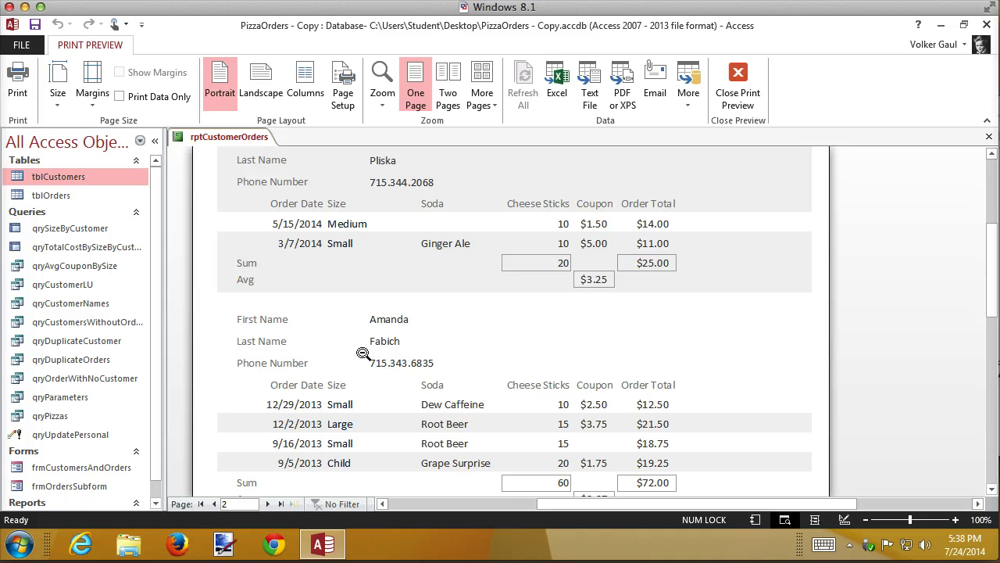
Close the print preview and hide the report's grouping and sorting settings, keeping the customerID group.
left_click(725, 72)
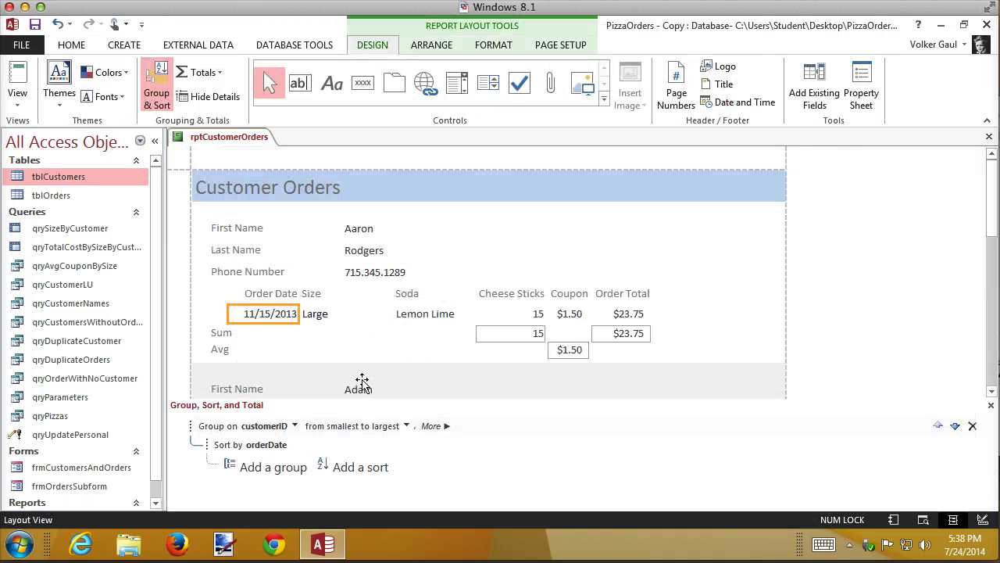
left_click(972, 426)
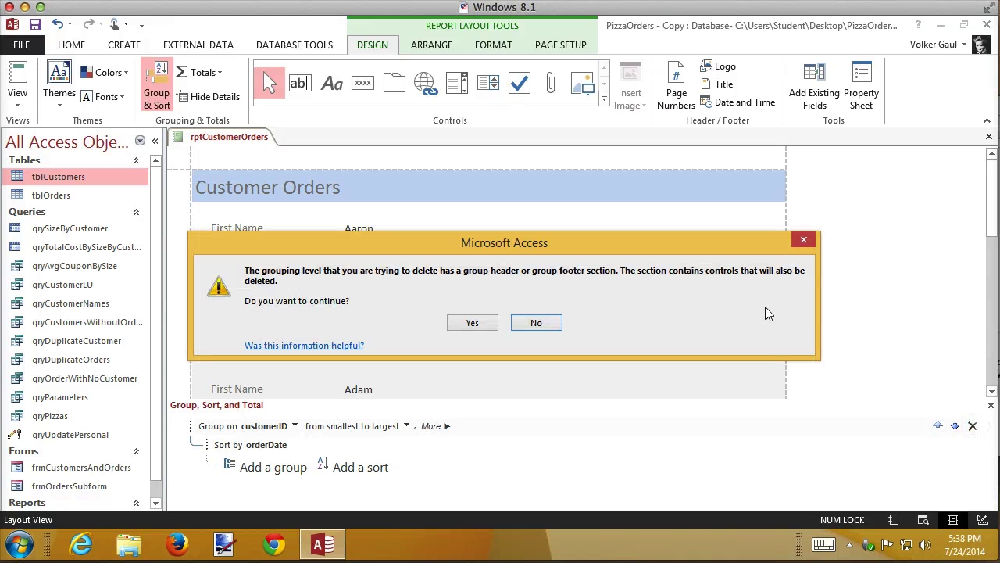
left_click(535, 322)
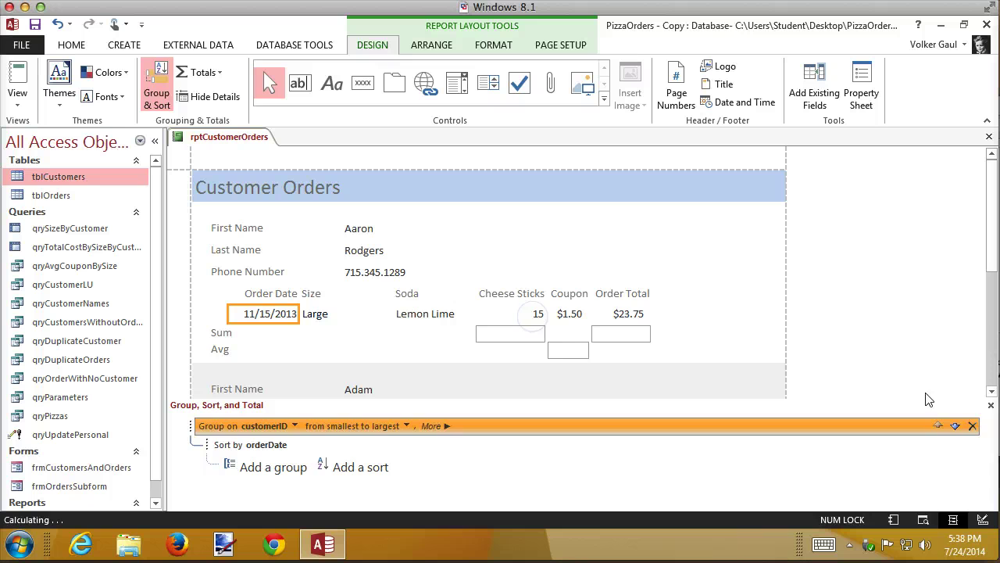
left_click(990, 407)
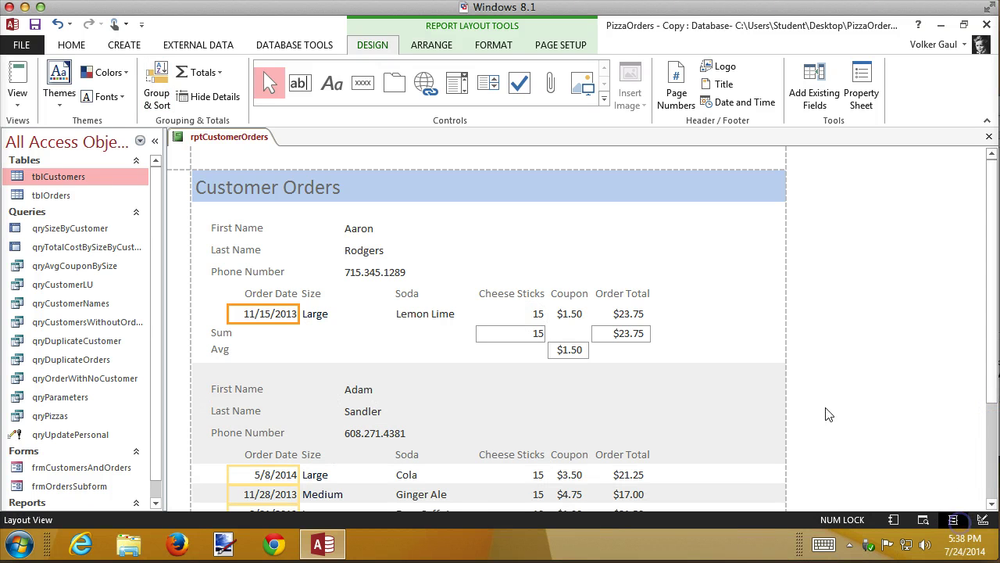
Show the properties of the customerID group header and set its Alternate Back Color to No Color.
left_click(252, 218)
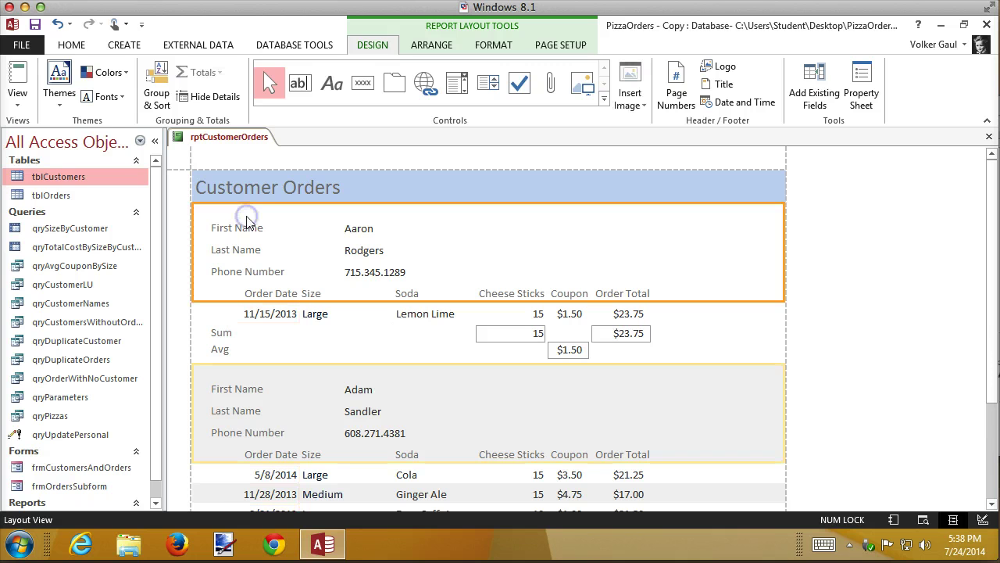
left_click(861, 86)
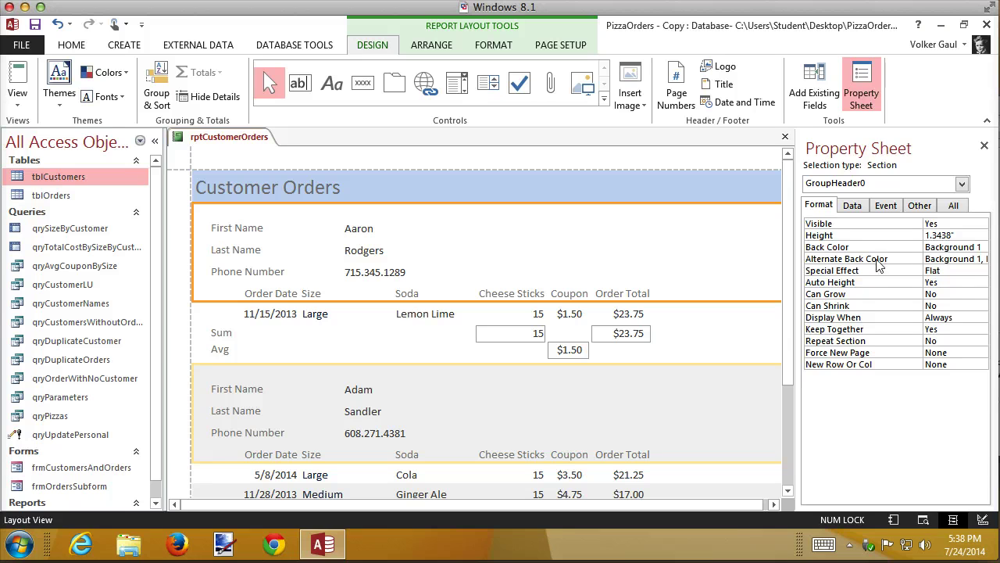
left_click(951, 261)
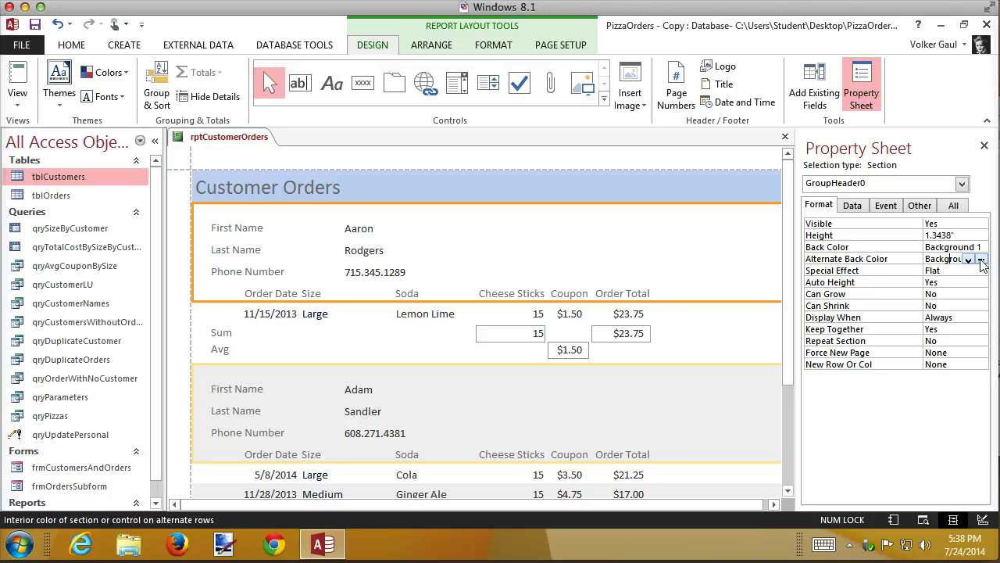
left_click(969, 260)
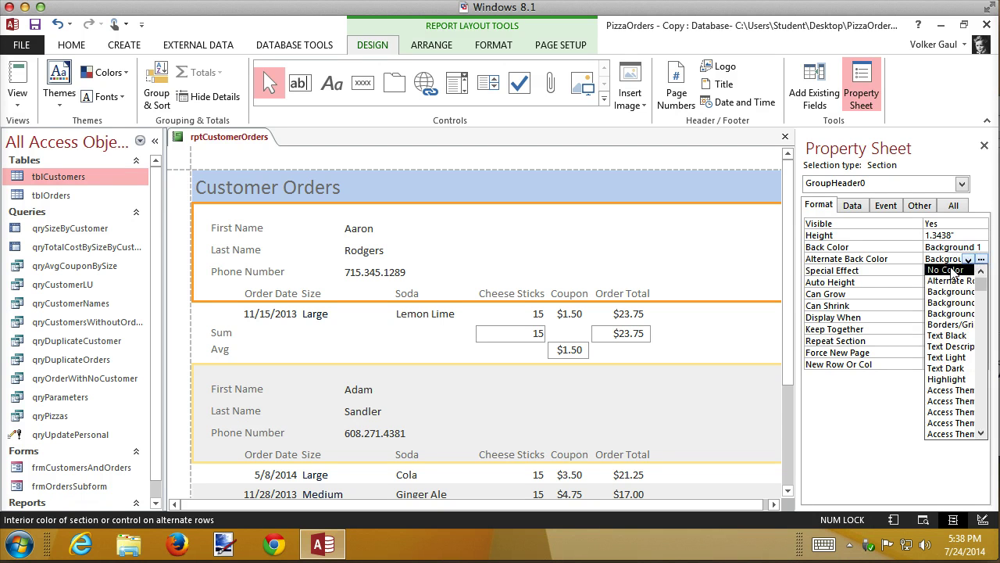
left_click(947, 270)
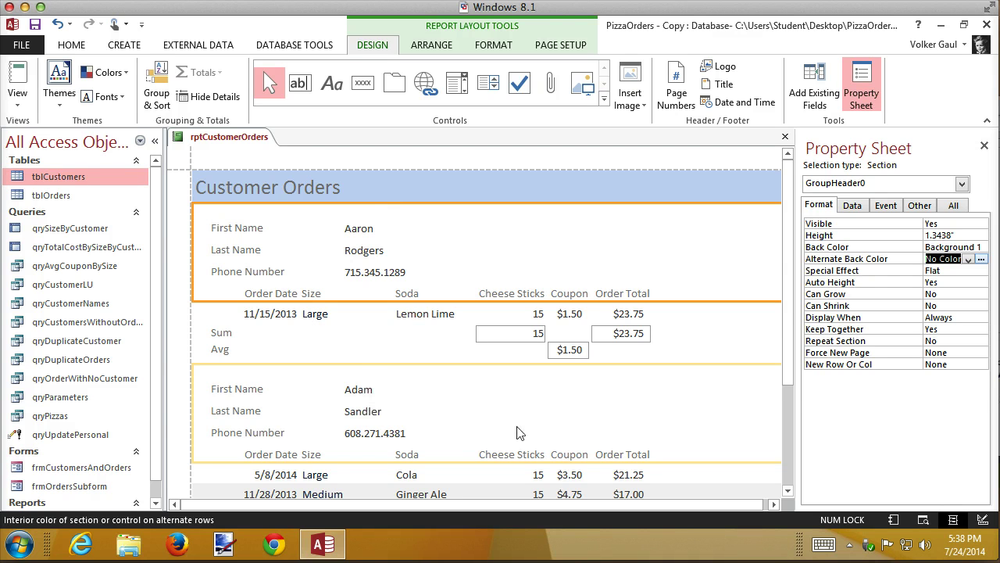
Set the Alternate Back Color of the customerID group footer containing the Sum and Avg rows to No Color.
left_click_drag(790, 377, 788, 433)
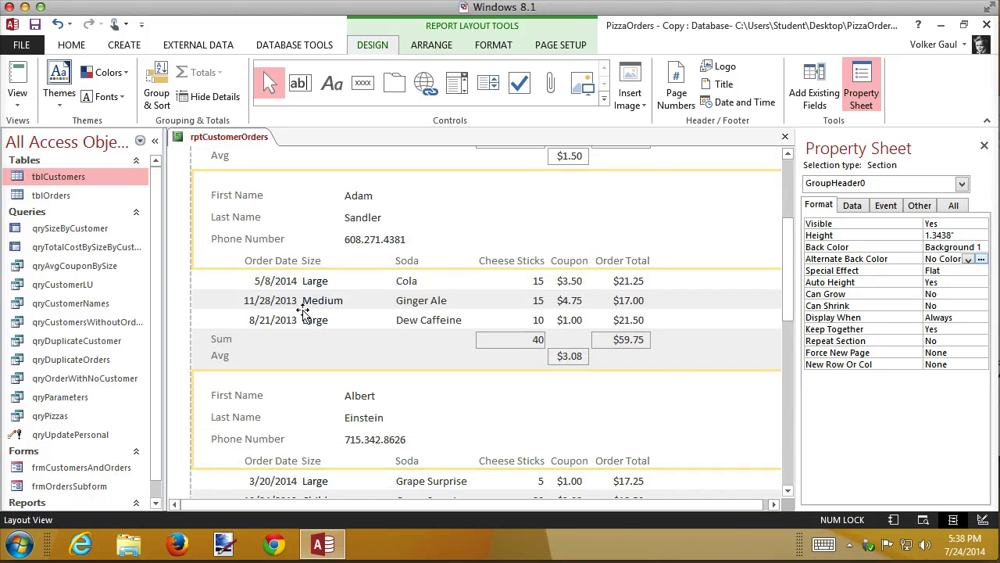
left_click(264, 349)
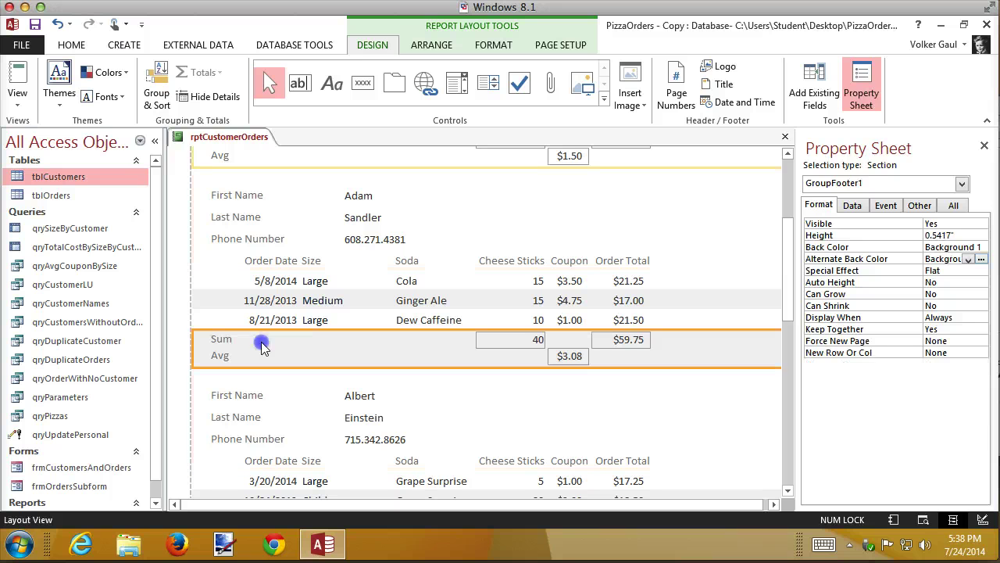
left_click(969, 260)
left_click(950, 270)
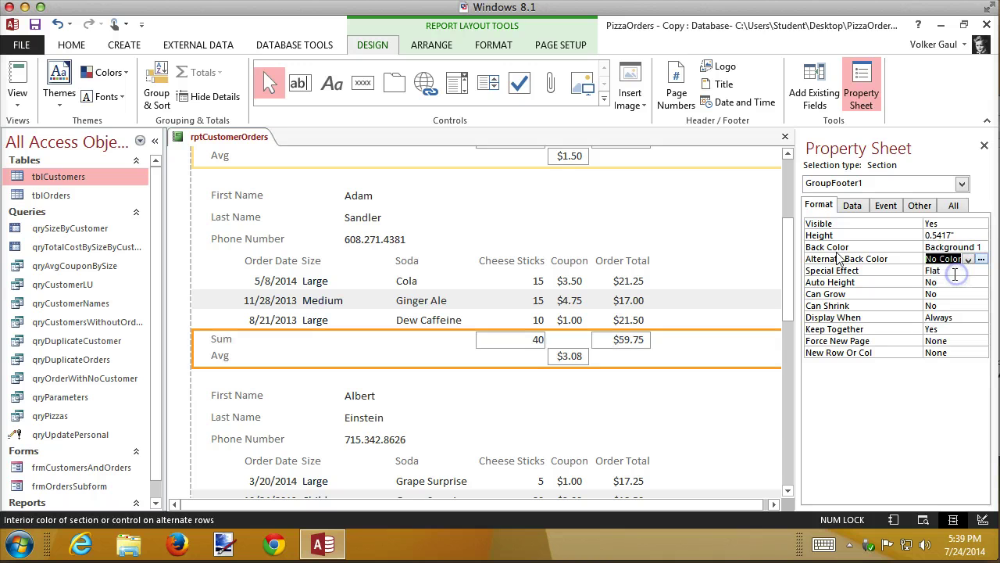
Preview the report and examine the row shading of the customer groups on pages 1 and 2.
left_click(923, 519)
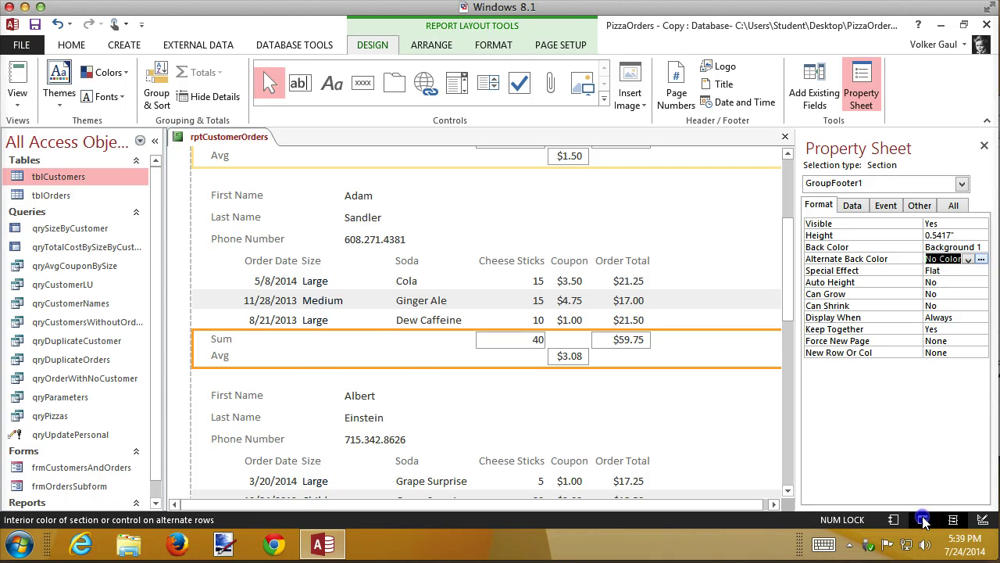
scroll(512, 306, "down", 3)
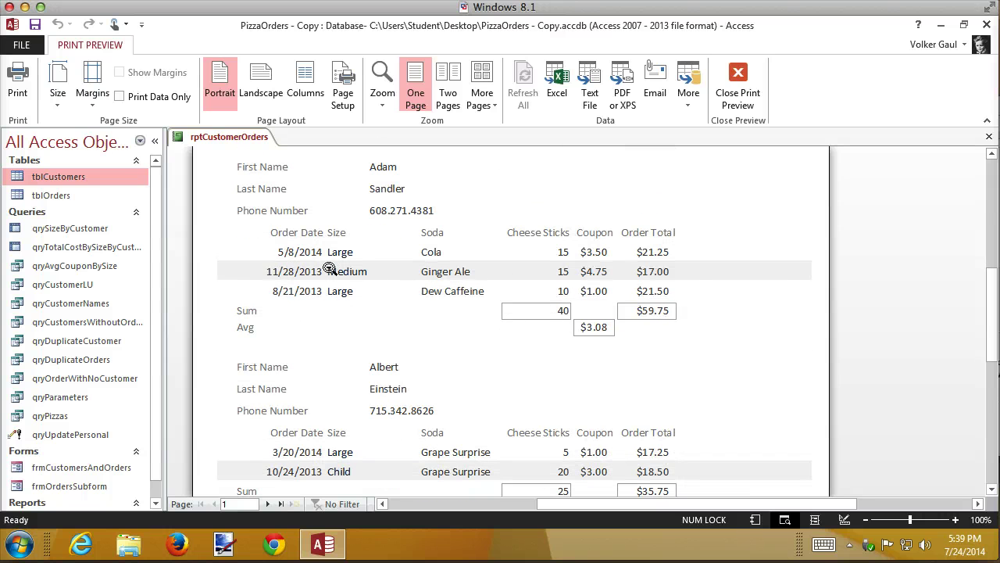
scroll(324, 305, "down", 2)
scroll(321, 323, "down", 3)
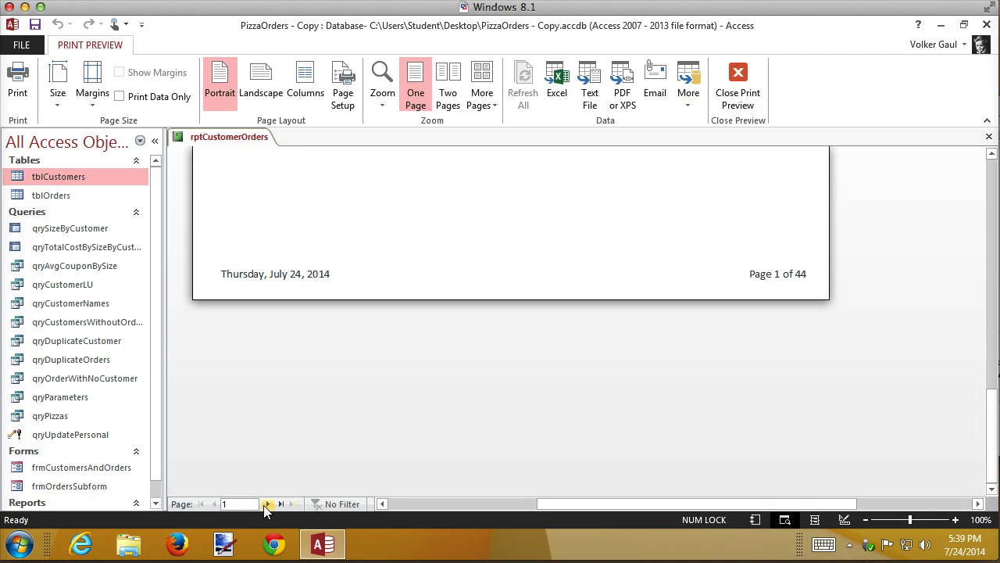
left_click(267, 503)
scroll(391, 393, "up", 7)
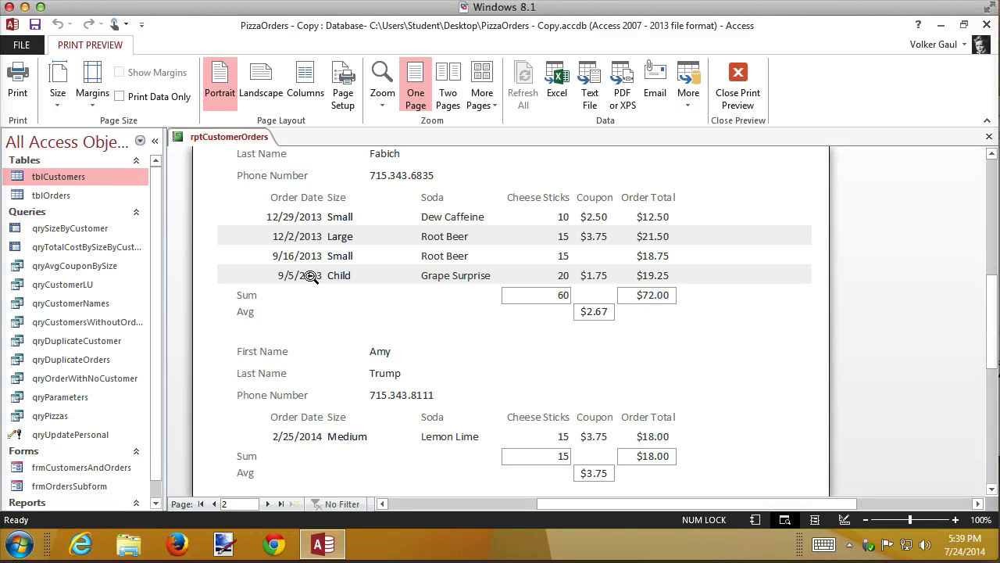
scroll(310, 275, "up", 6)
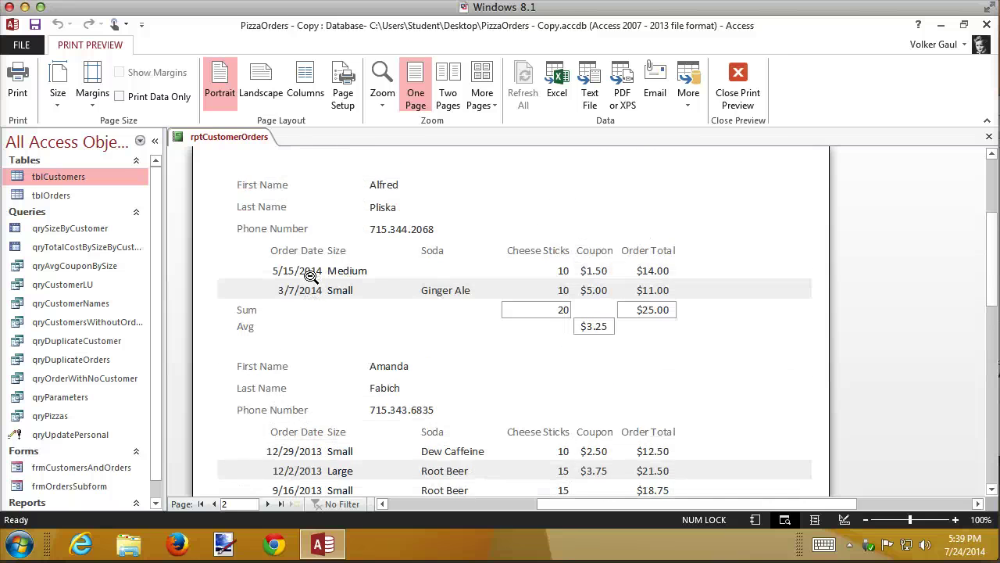
scroll(310, 275, "down", 2)
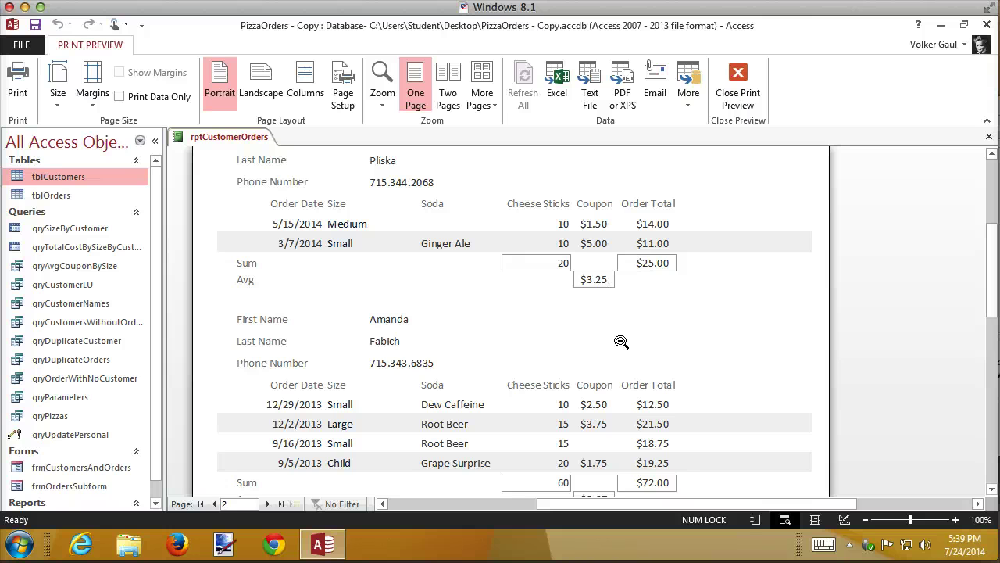
Return to the report's design and narrow the page footer's date box and page-number box, making the page-number box about 1.92 inches wide.
left_click(738, 74)
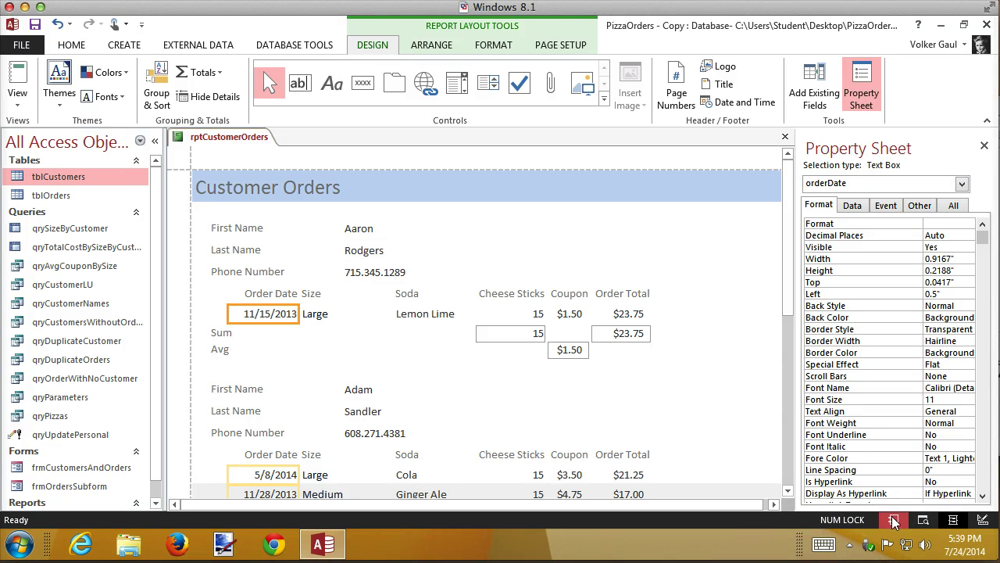
left_click(982, 520)
scroll(412, 331, "down", 4)
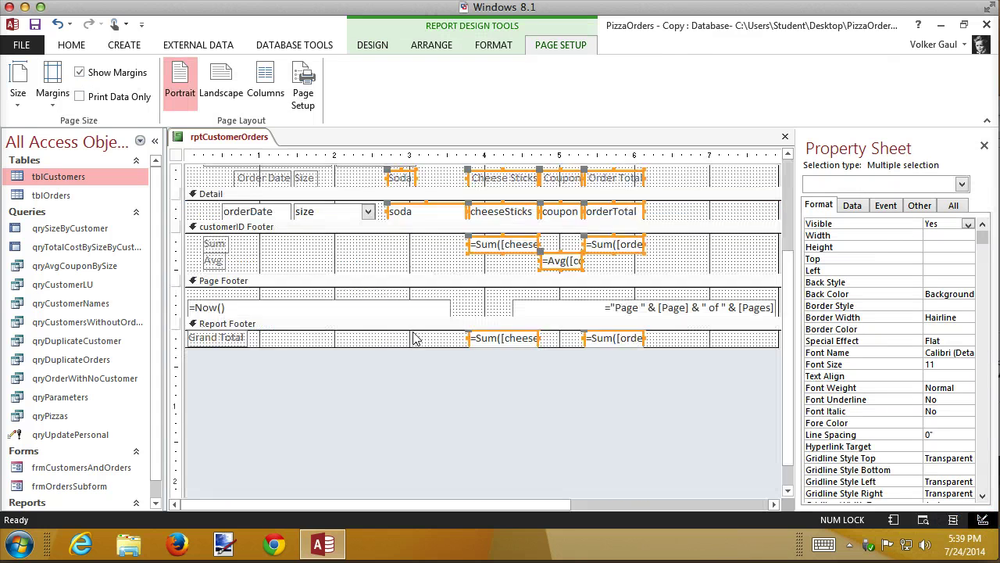
scroll(412, 331, "up", 2)
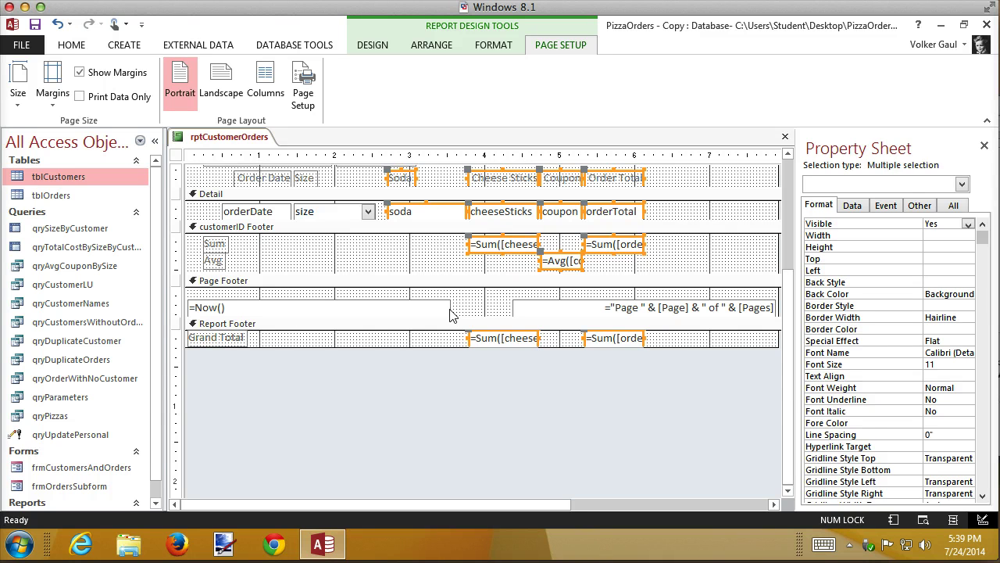
left_click_drag(450, 312, 303, 308)
left_click(588, 308)
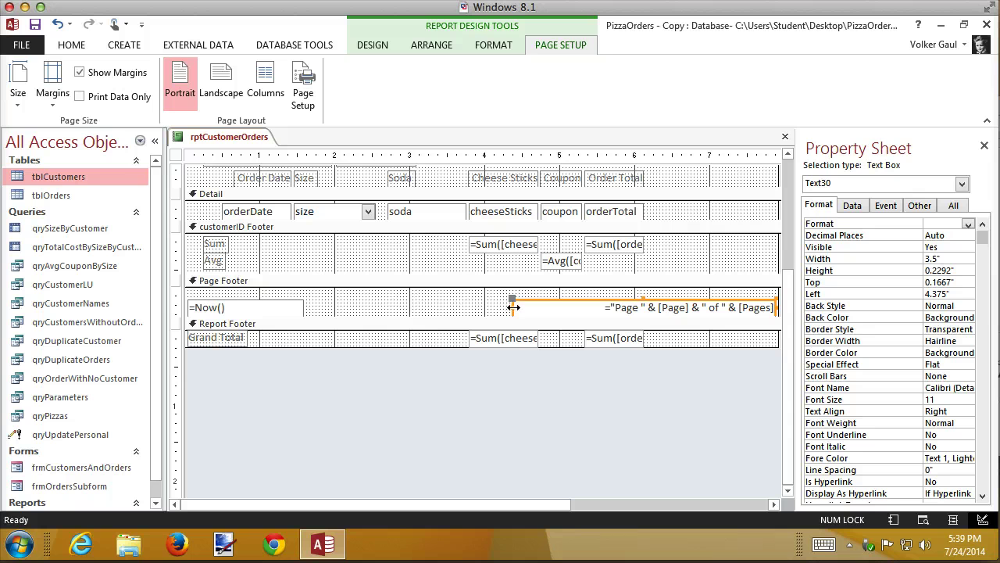
left_click_drag(513, 307, 632, 307)
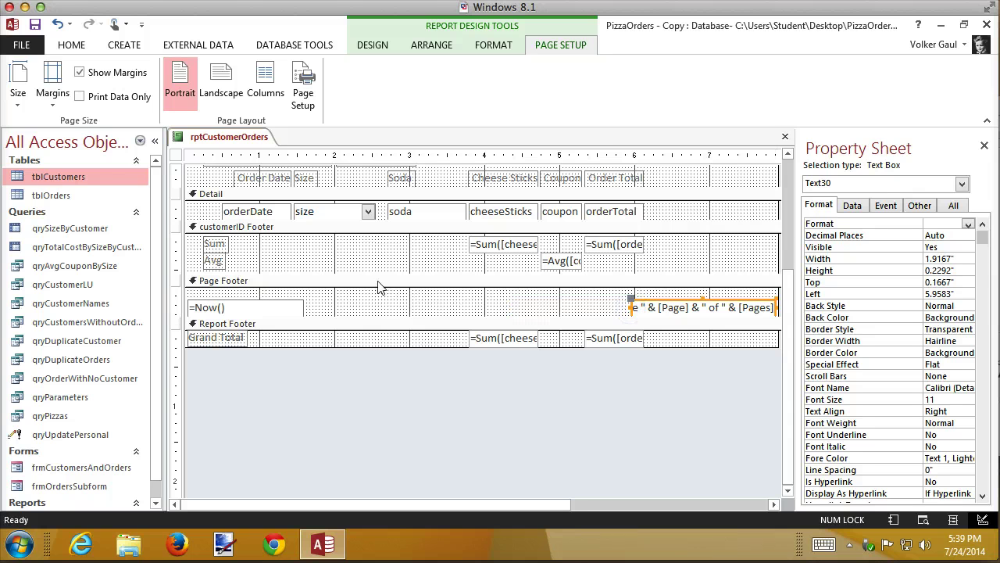
Insert the pizzaMan.jpg picture from the Desktop into the page footer, between the date and the page number.
left_click(373, 45)
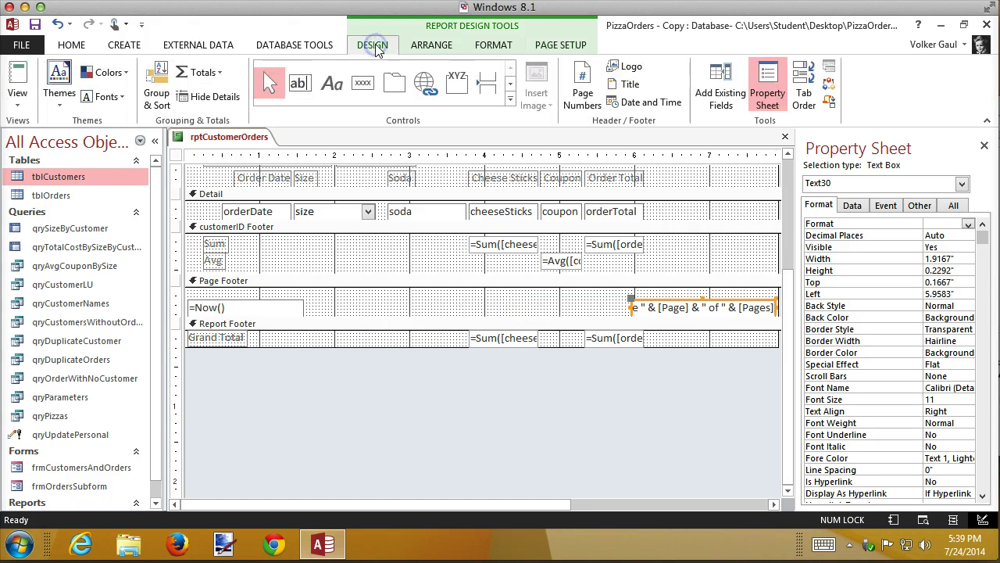
left_click(513, 102)
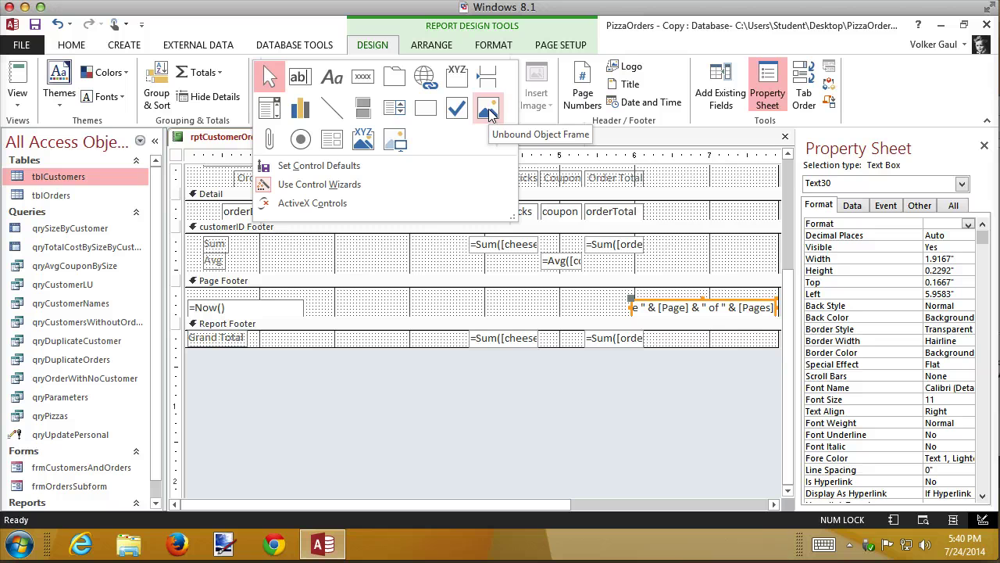
left_click(395, 143)
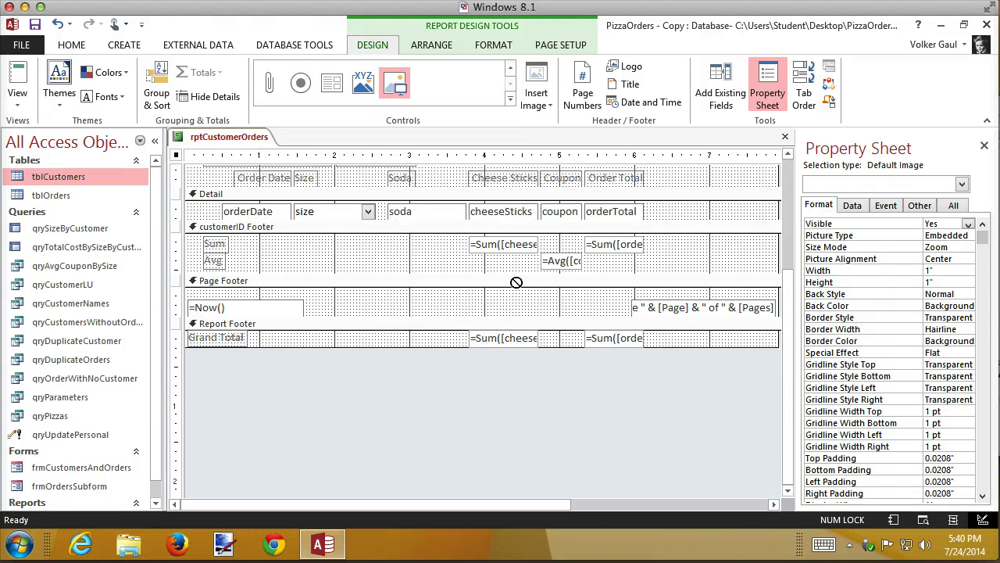
left_click(385, 301)
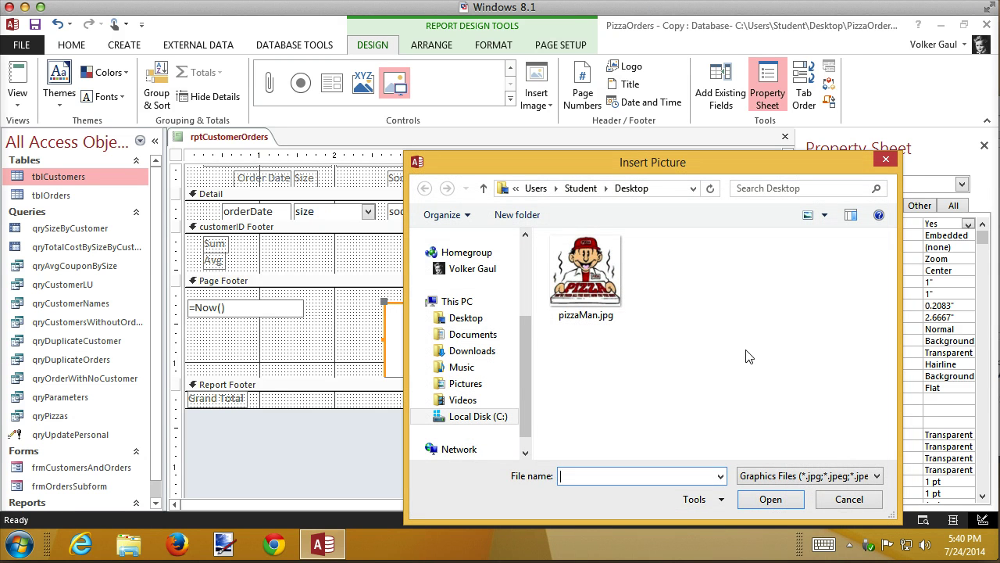
double_click(612, 294)
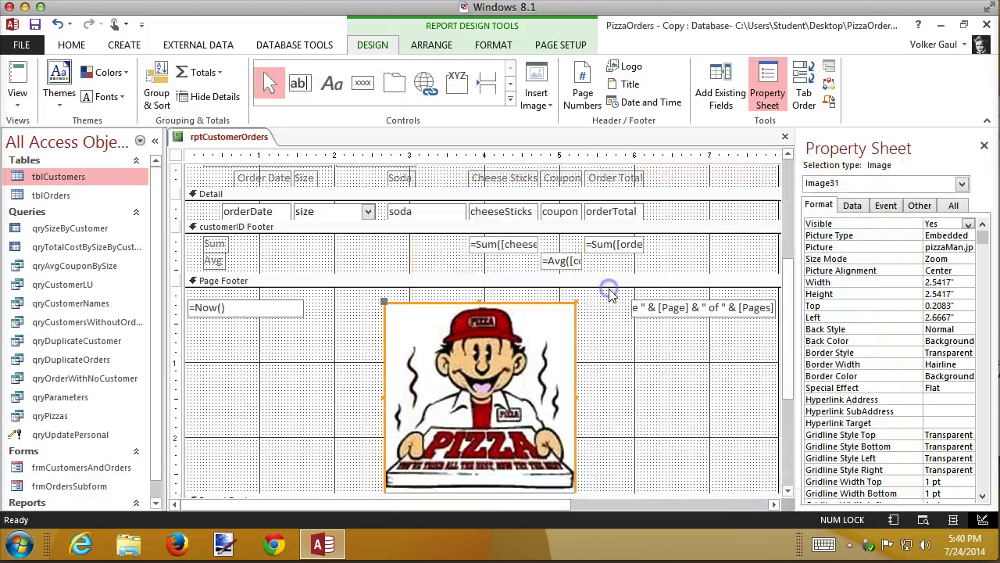
Shrink the pizza man picture in the page footer to about 1.54 inches wide and 1.5 inches high.
left_click(605, 469)
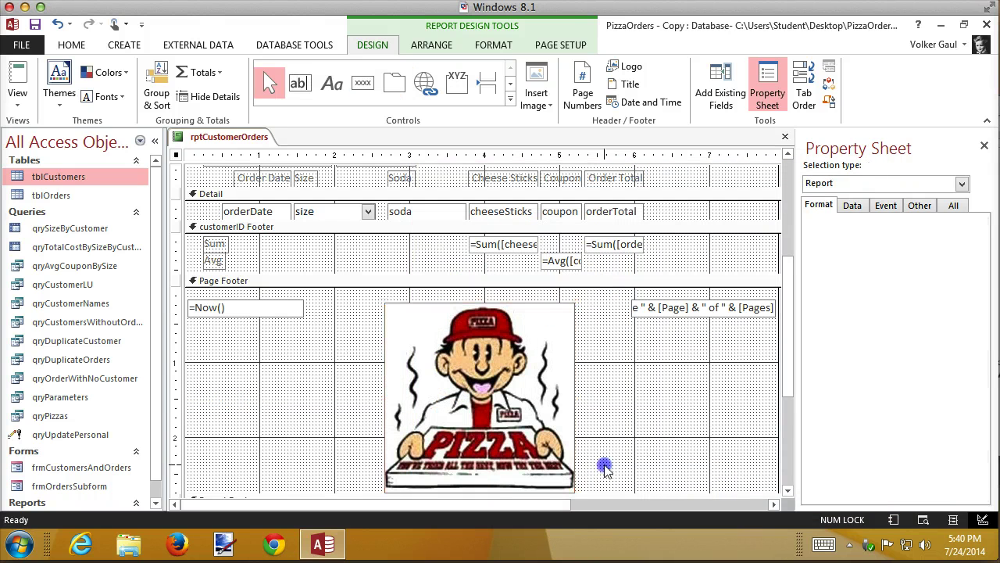
left_click(573, 489)
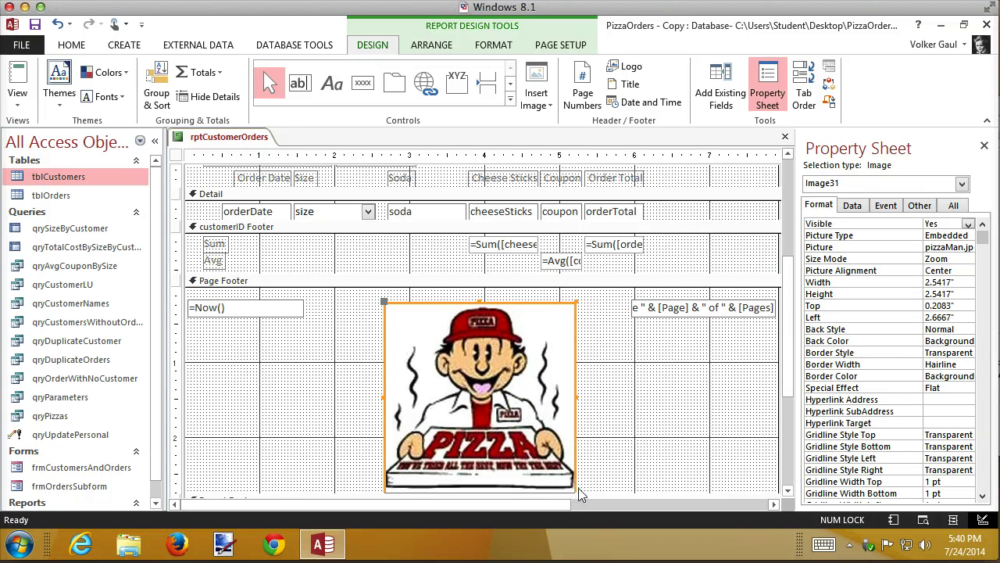
left_click(789, 398)
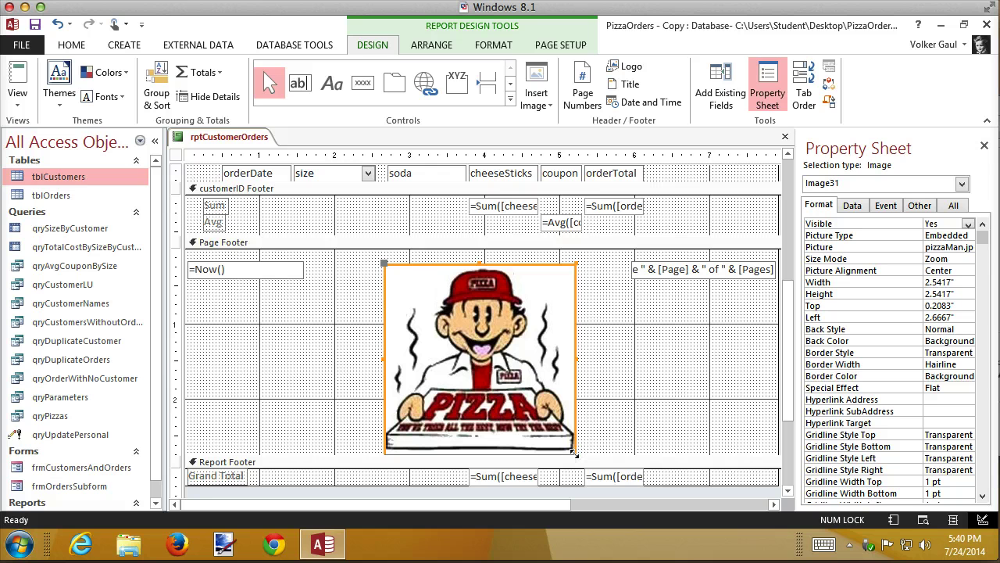
mouse_move(575, 451)
left_mouse_down()
mouse_move(574, 383)
mouse_move(573, 414)
mouse_move(421, 391)
mouse_move(495, 356)
mouse_move(547, 410)
mouse_move(536, 401)
mouse_move(575, 402)
mouse_move(551, 401)
mouse_move(575, 399)
mouse_move(525, 345)
mouse_move(576, 352)
mouse_move(471, 318)
left_mouse_up()
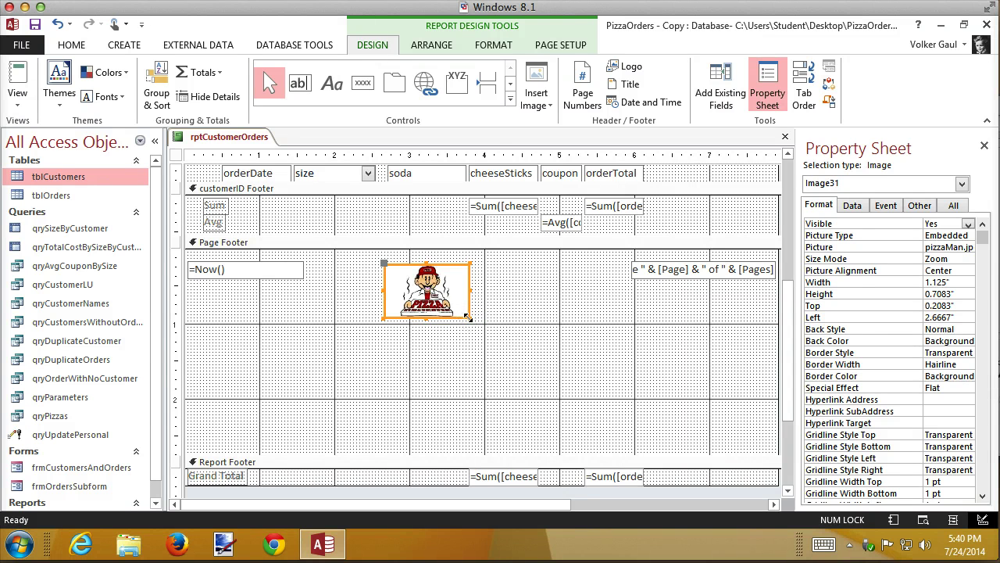
left_click_drag(469, 317, 501, 377)
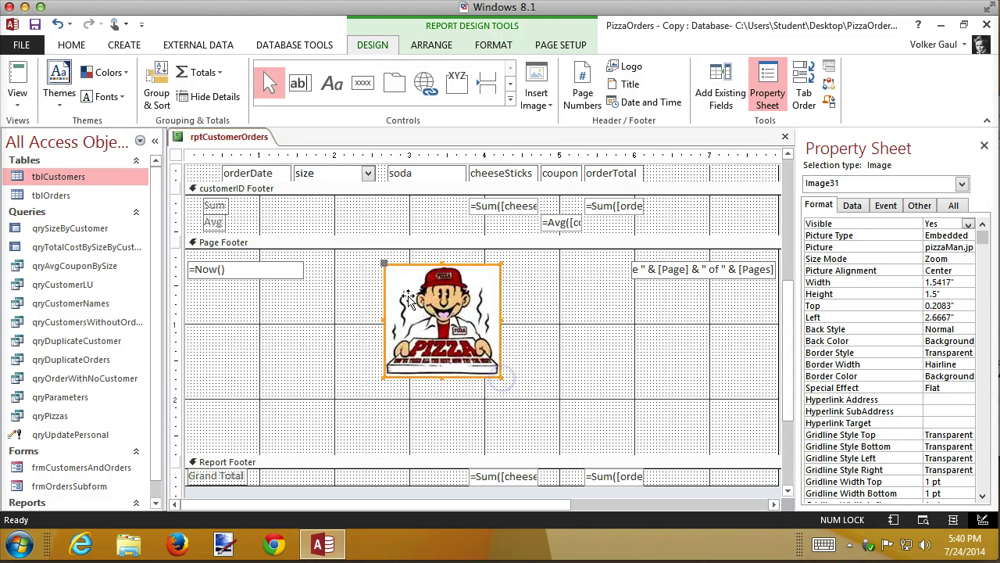
Move the picture to about 3.5 inches from the left and 0.04 inches from the footer's top, and shorten the page footer to fit it.
left_click_drag(428, 313, 491, 299)
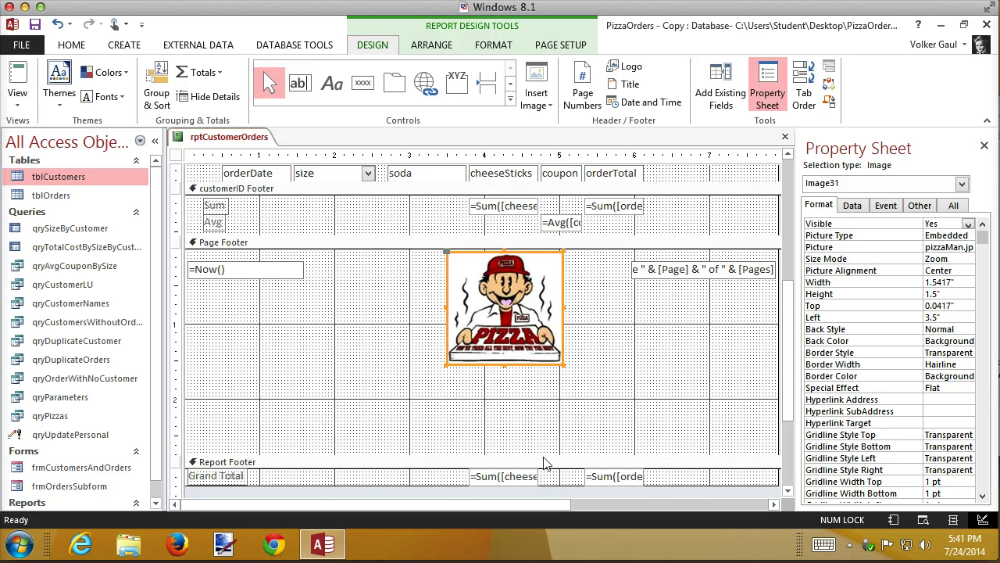
left_click_drag(543, 455, 535, 327)
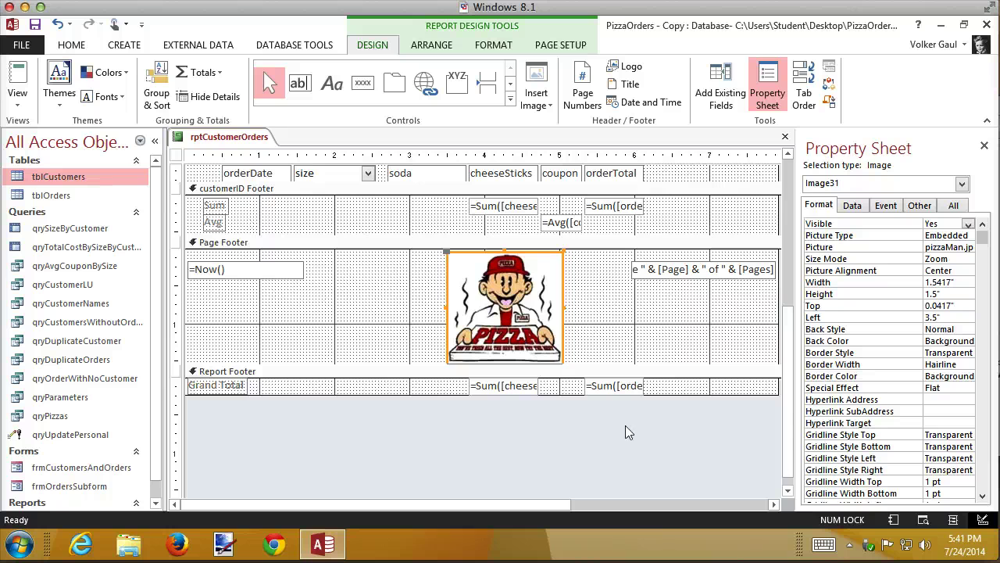
Preview the report to check the page footer picture and layout on pages 1 and 2, return to the design, and reopen the preview.
left_click(922, 520)
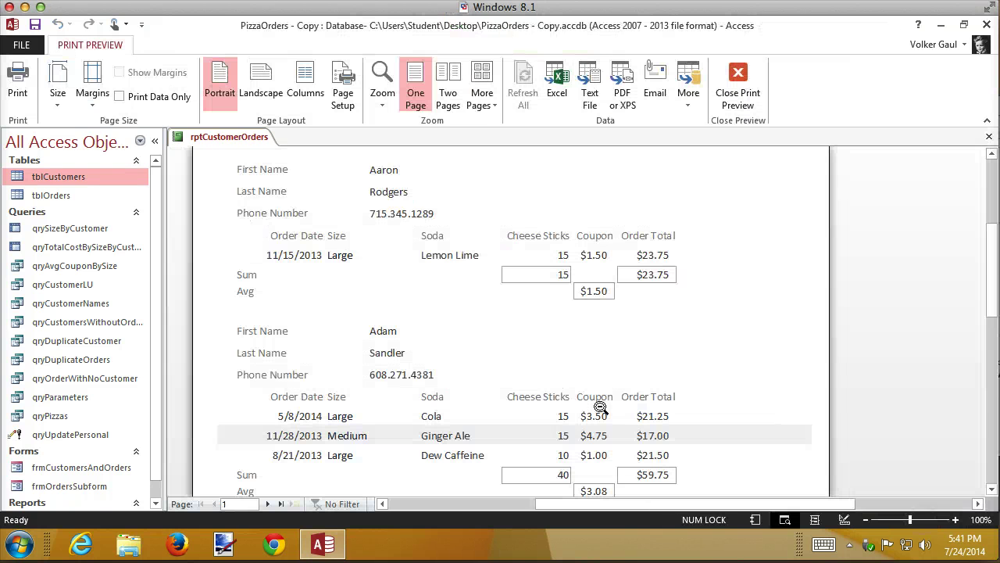
scroll(667, 317, "down", 8)
scroll(667, 317, "down", 5)
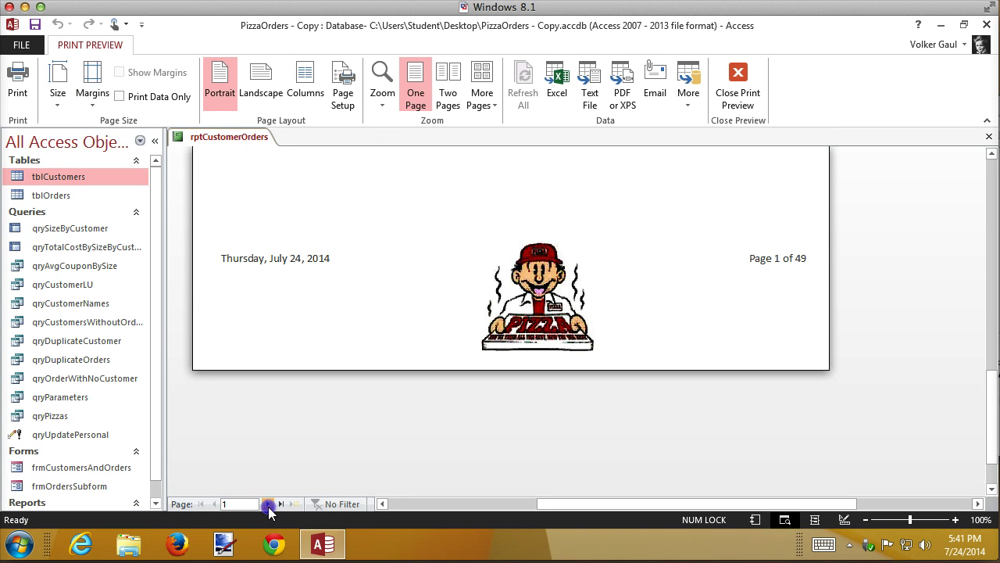
left_click(268, 504)
scroll(632, 310, "up", 5)
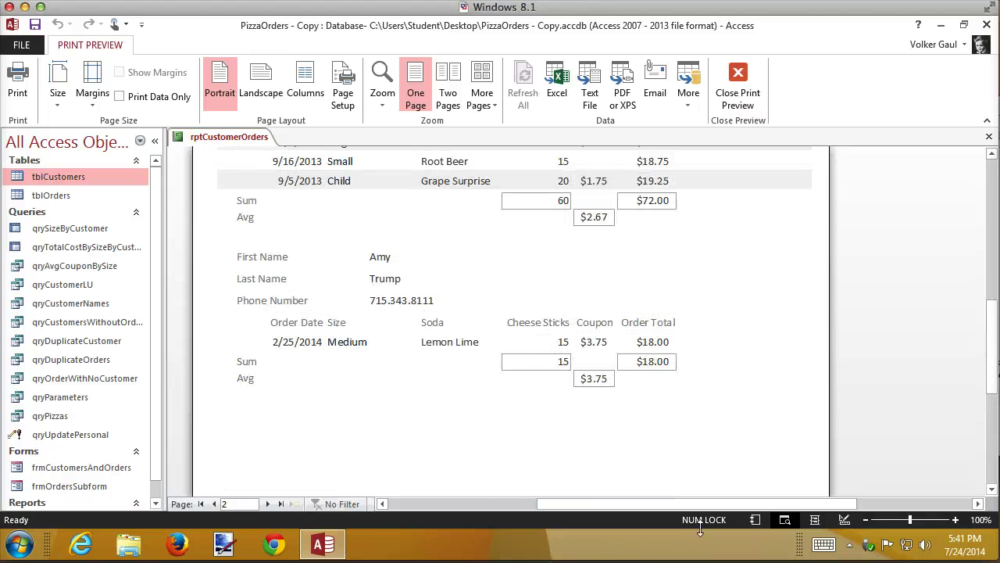
left_click(844, 519)
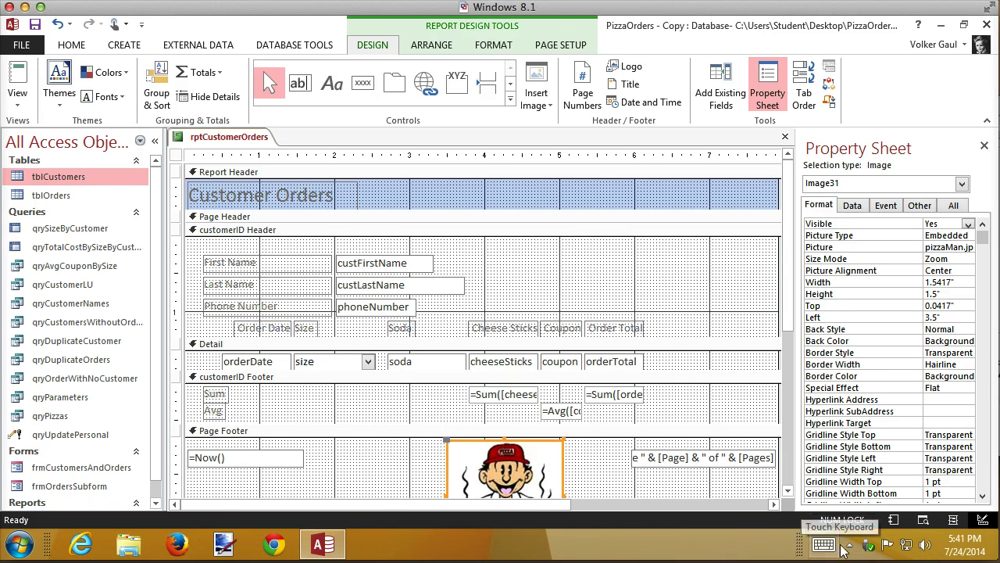
left_click(923, 520)
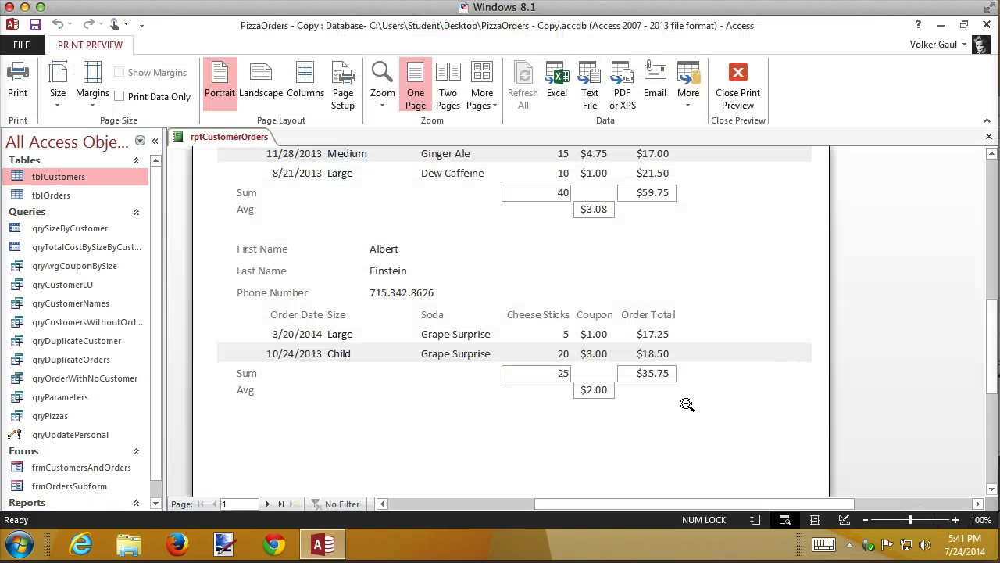